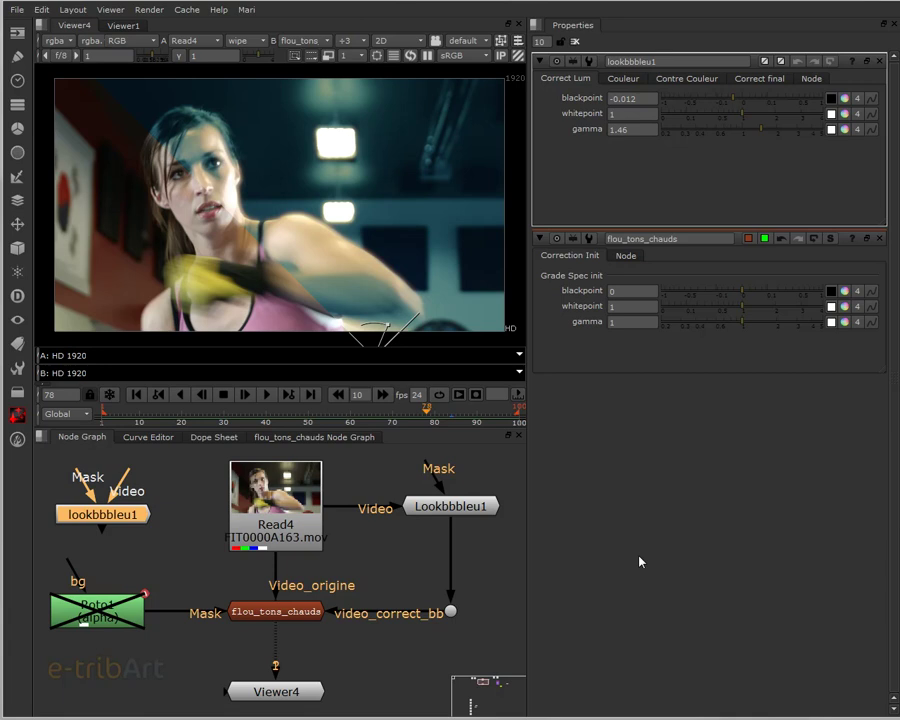
{"action": "mouse_move", "coordinate": [140, 515]}
{"action": "left_mouse_down"}
{"action": "mouse_move", "coordinate": [152, 535]}
{"action": "mouse_move", "coordinate": [162, 529]}
{"action": "mouse_move", "coordinate": [155, 512]}
{"action": "mouse_move", "coordinate": [145, 536]}
{"action": "mouse_move", "coordinate": [145, 512]}
{"action": "mouse_move", "coordinate": [155, 512]}
{"action": "mouse_move", "coordinate": [153, 531]}
{"action": "mouse_move", "coordinate": [157, 519]}
{"action": "left_mouse_up"}
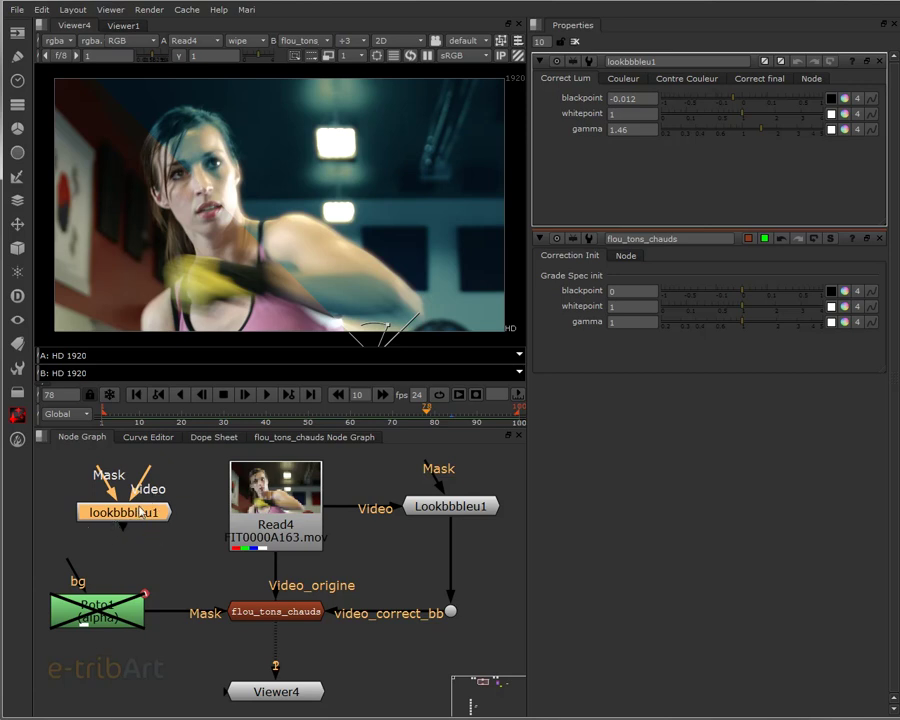
{"action": "left_click_drag", "start_coordinate": [137, 516], "coordinate": [138, 520]}
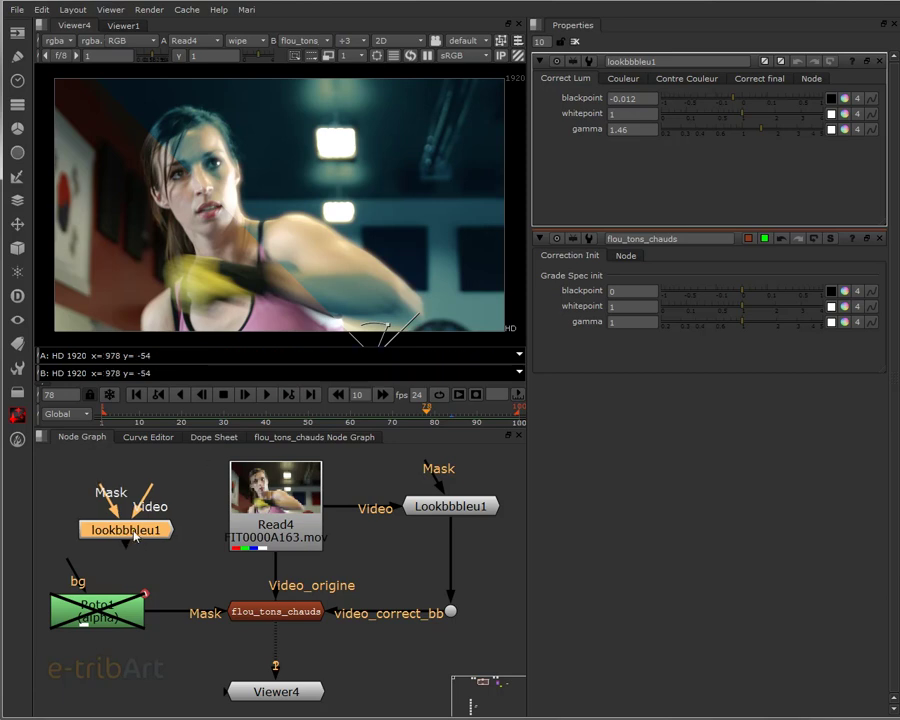
{"action": "left_click_drag", "start_coordinate": [131, 519], "coordinate": [136, 512]}
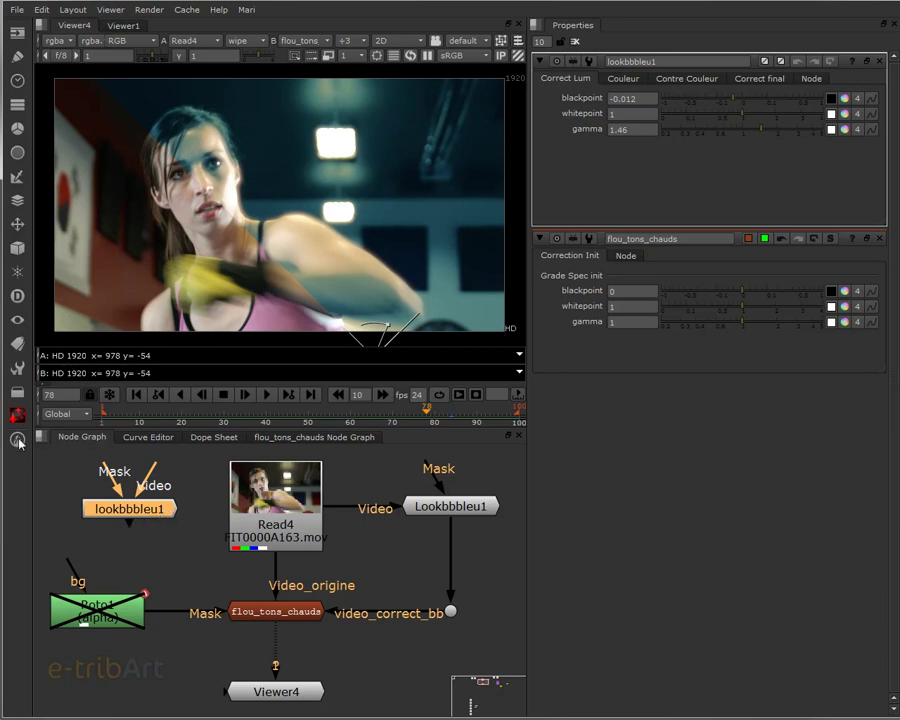
- Locate the lookbbbleu gizmo among all available plugins starting with L
{"action": "left_click", "coordinate": [16, 393]}
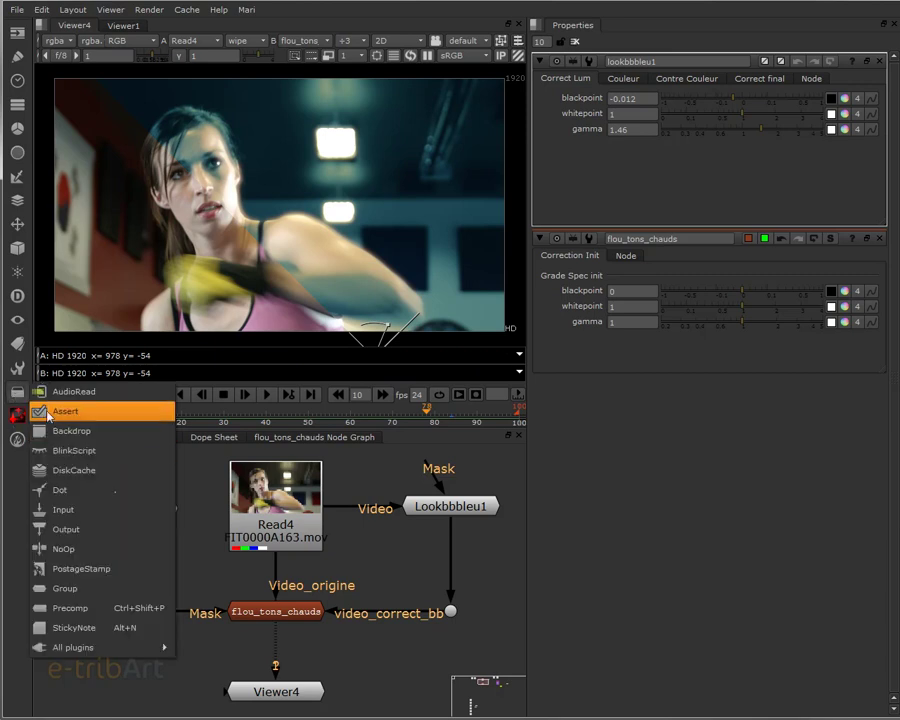
{"action": "mouse_move", "coordinate": [100, 647]}
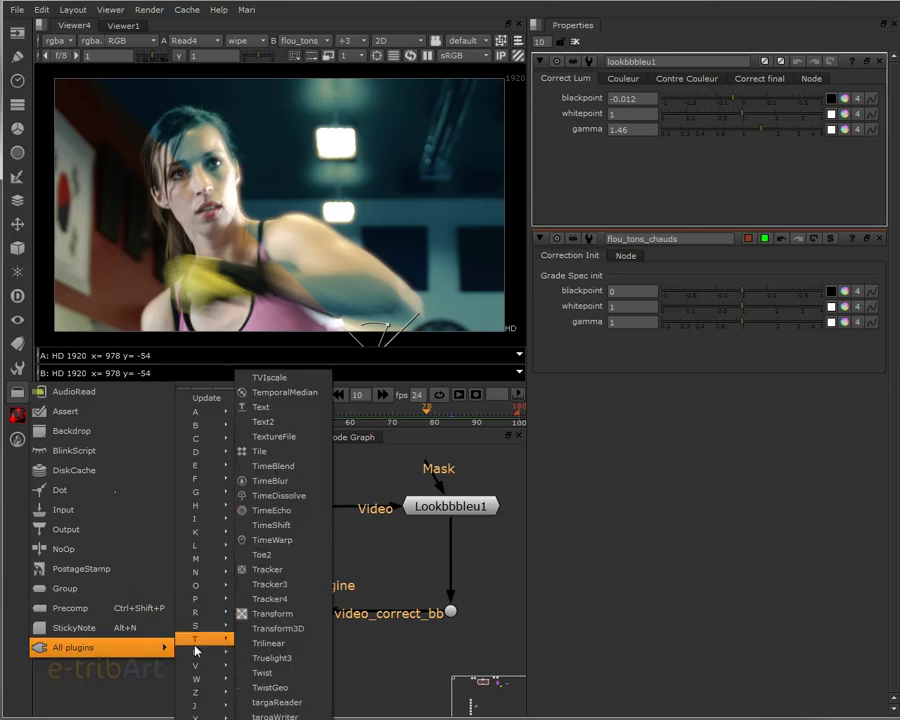
{"action": "mouse_move", "coordinate": [204, 533]}
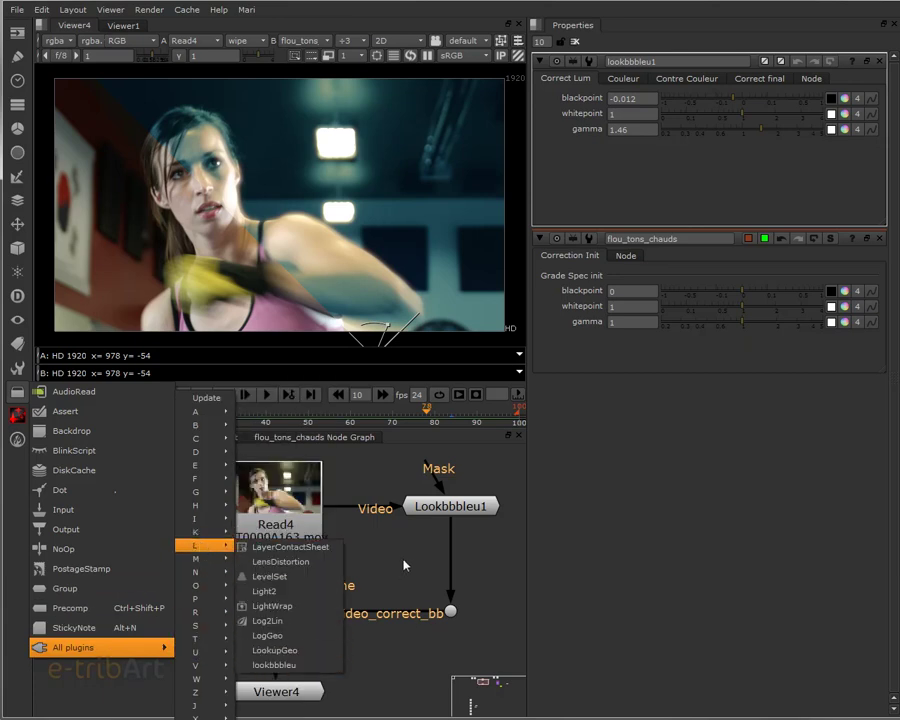
{"action": "left_click", "coordinate": [272, 665]}
{"action": "left_click_drag", "start_coordinate": [143, 509], "coordinate": [140, 517]}
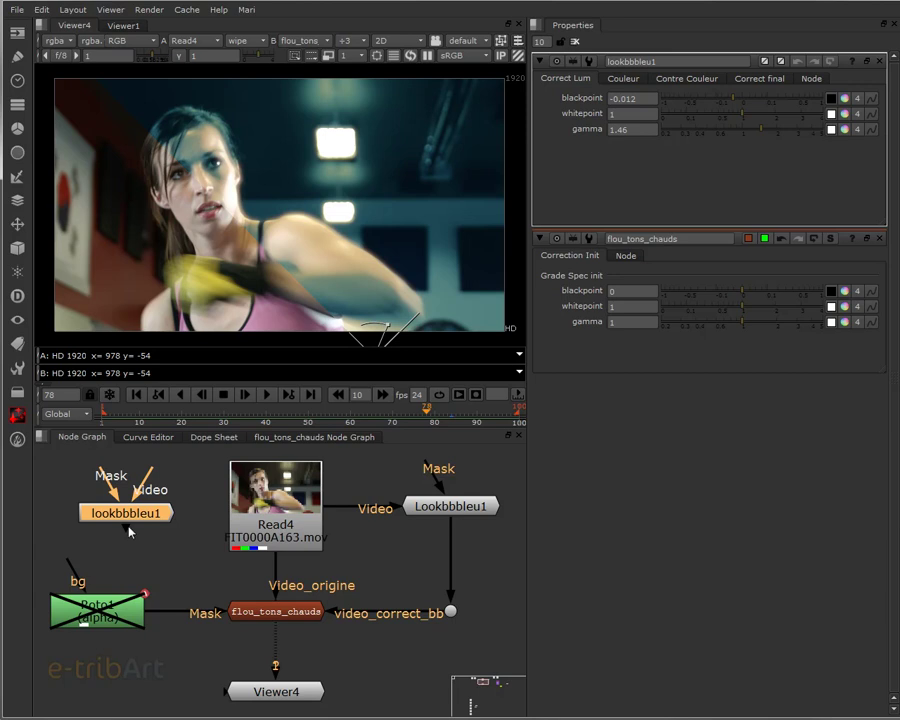
{"action": "left_click_drag", "start_coordinate": [136, 515], "coordinate": [120, 515]}
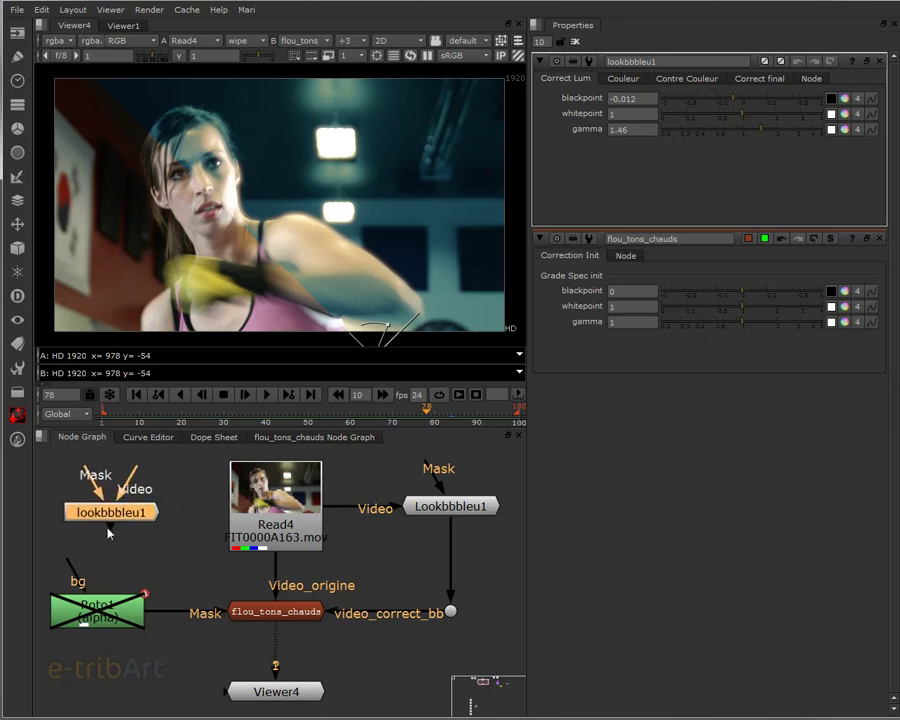
{"action": "left_click_drag", "start_coordinate": [110, 522], "coordinate": [111, 585]}
{"action": "mouse_move", "coordinate": [133, 521]}
{"action": "left_mouse_down"}
{"action": "mouse_move", "coordinate": [141, 503]}
{"action": "mouse_move", "coordinate": [144, 531]}
{"action": "mouse_move", "coordinate": [142, 521]}
{"action": "left_mouse_up"}
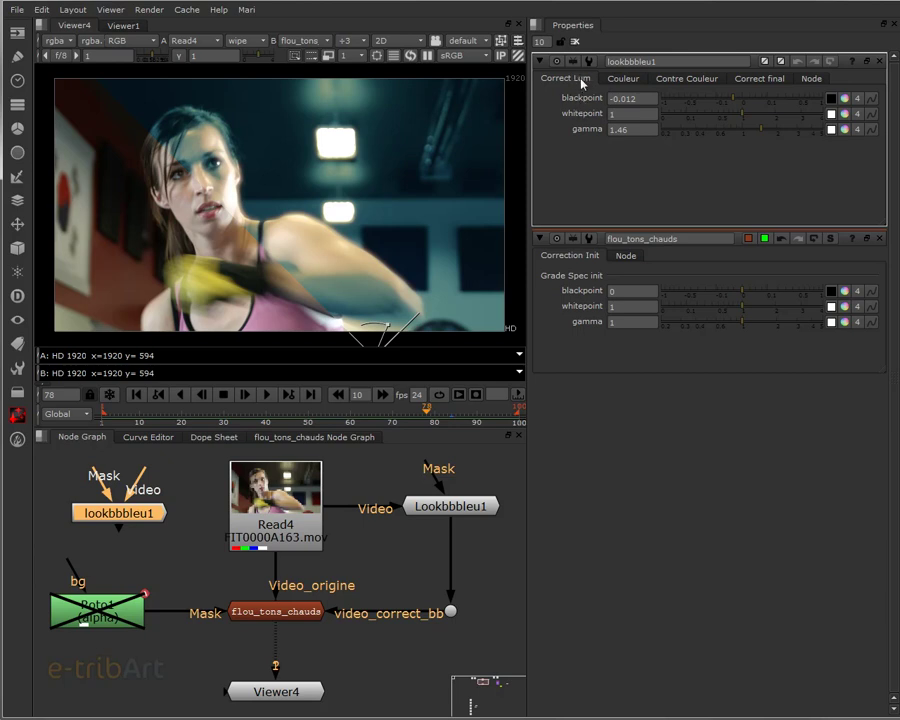
- Review lookbbbleu1's Correct Lum and Couleur settings, and shift its Choix Couleur to green at 0.224654, 0.600003, 0.384249
{"action": "left_click", "coordinate": [624, 79]}
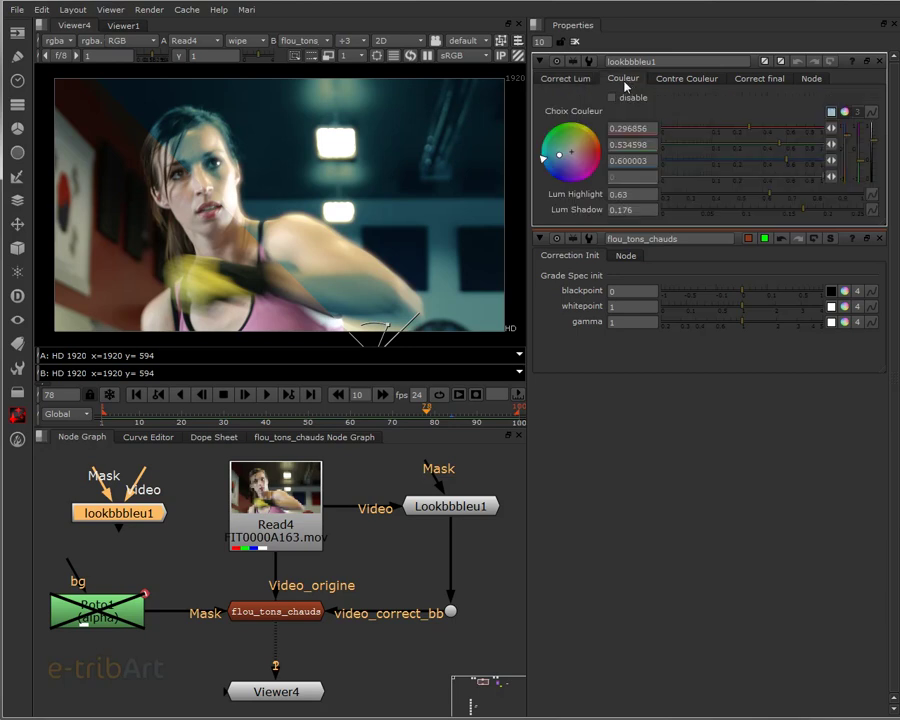
{"action": "left_click", "coordinate": [567, 80]}
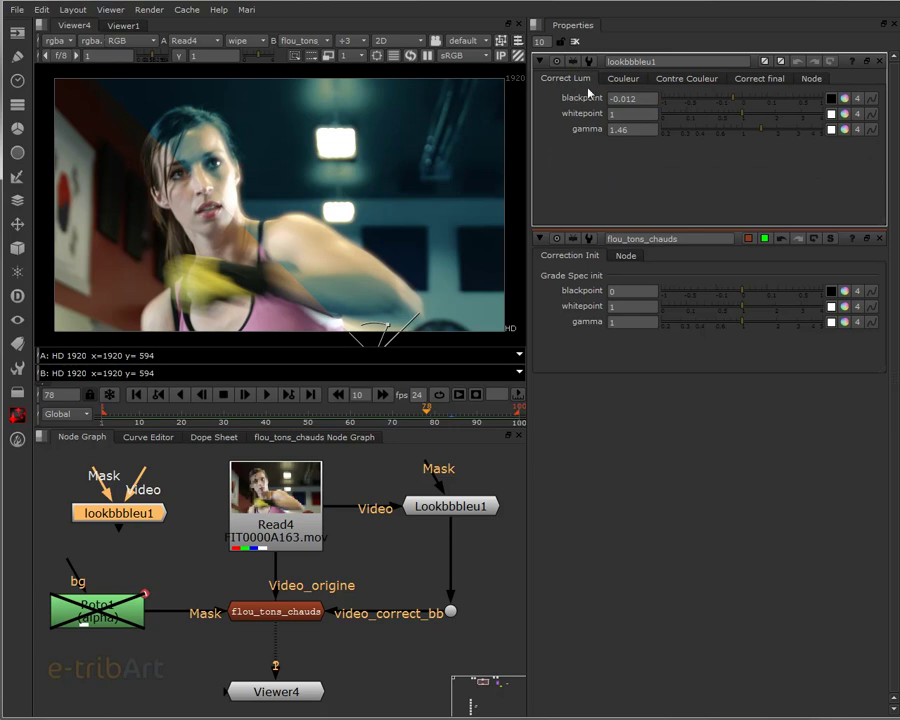
{"action": "left_click", "coordinate": [625, 79]}
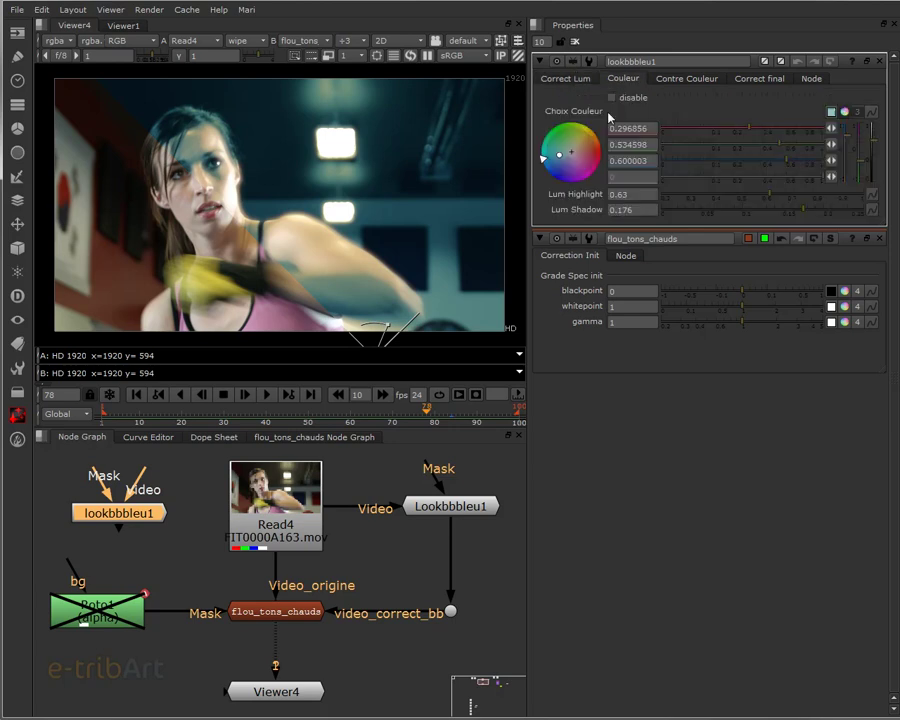
{"action": "left_click_drag", "start_coordinate": [130, 513], "coordinate": [137, 516]}
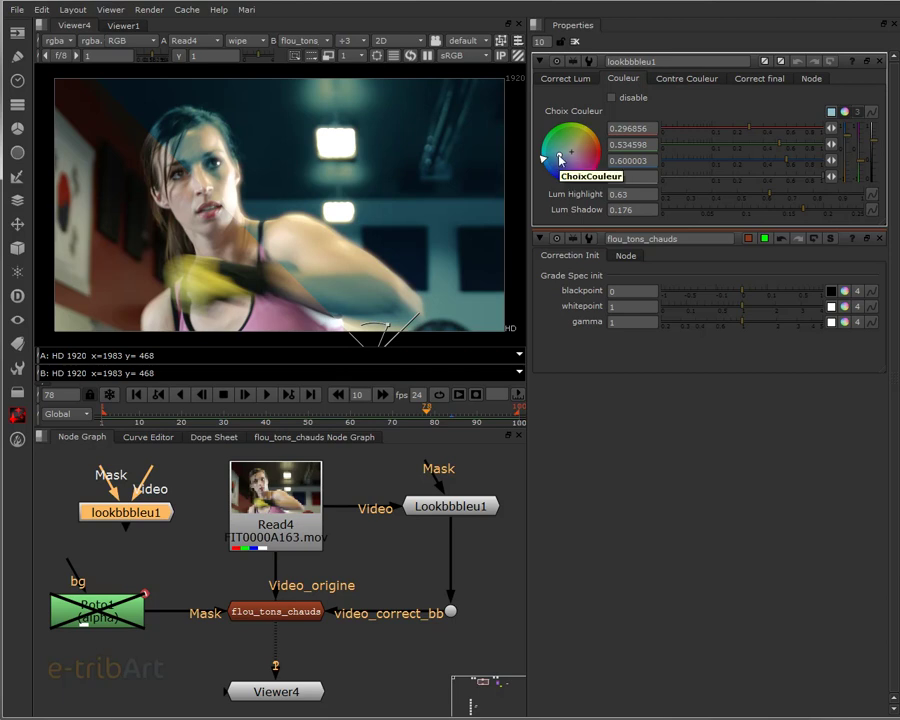
{"action": "left_click_drag", "start_coordinate": [558, 158], "coordinate": [566, 95]}
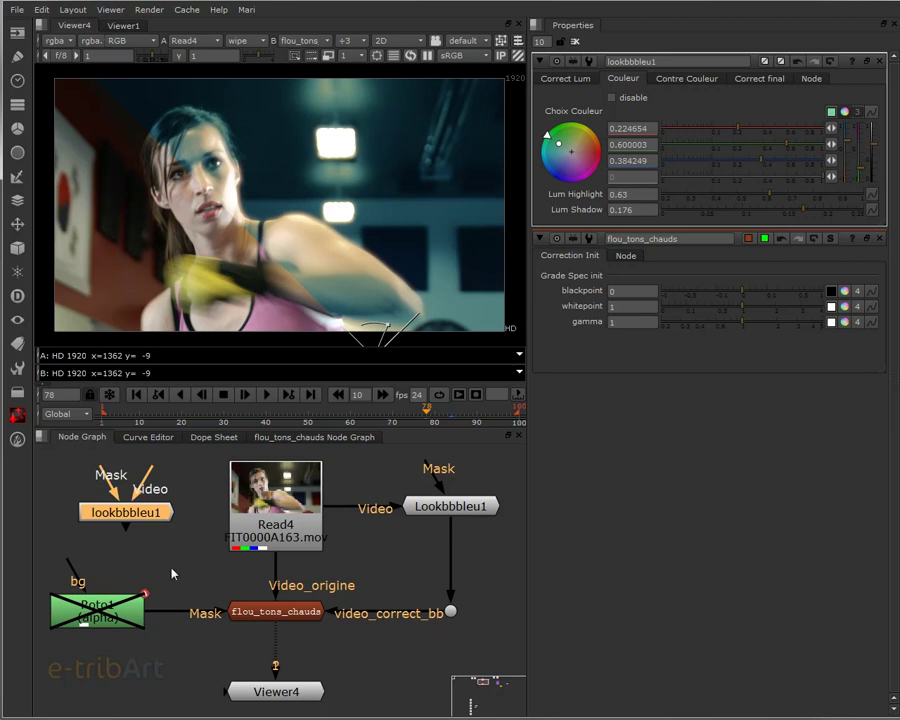
- Replace the Lookbbbleu1 node between Read4 and the video_correct_bb input of flou_tons_chauds with the unconnected lookbbbleu1 node
{"action": "left_click_drag", "start_coordinate": [128, 526], "coordinate": [152, 531]}
{"action": "left_click_drag", "start_coordinate": [394, 510], "coordinate": [369, 508]}
{"action": "left_click_drag", "start_coordinate": [450, 606], "coordinate": [432, 576]}
{"action": "left_click_drag", "start_coordinate": [461, 509], "coordinate": [86, 481]}
{"action": "left_click_drag", "start_coordinate": [145, 524], "coordinate": [290, 505]}
{"action": "left_click_drag", "start_coordinate": [432, 578], "coordinate": [457, 517]}
- Set lookbbbleu1's Choix Couleur to 0.282632, 0.600003, 0.559941, with Lum Highlight at 0.39 and Lum Shadow at 0.095
{"action": "left_click_drag", "start_coordinate": [546, 128], "coordinate": [516, 210]}
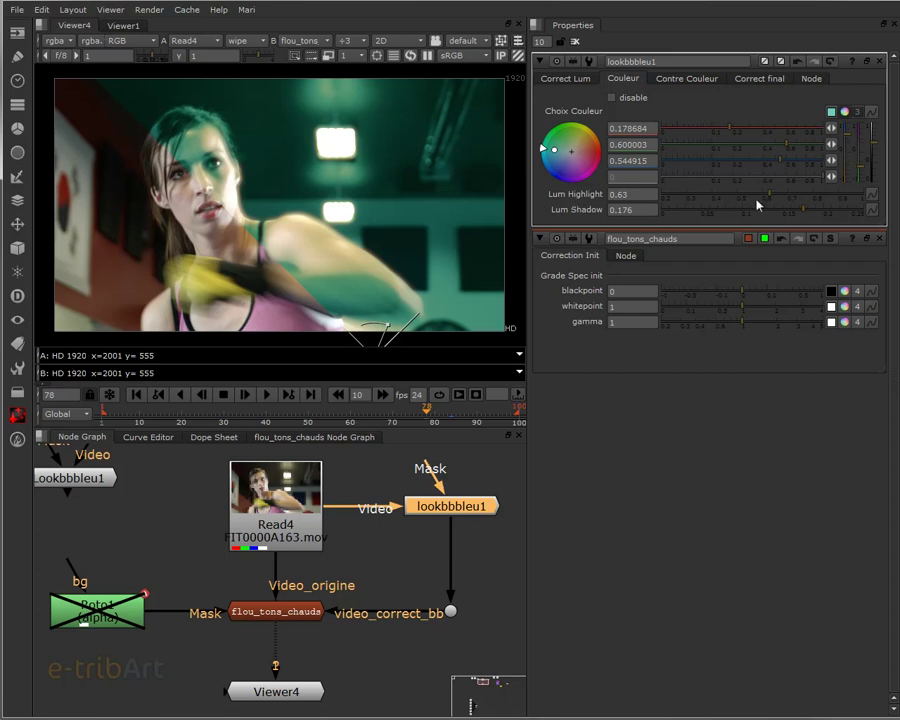
{"action": "left_click_drag", "start_coordinate": [773, 199], "coordinate": [739, 223]}
{"action": "left_click_drag", "start_coordinate": [555, 149], "coordinate": [559, 149]}
{"action": "left_click_drag", "start_coordinate": [763, 199], "coordinate": [711, 200]}
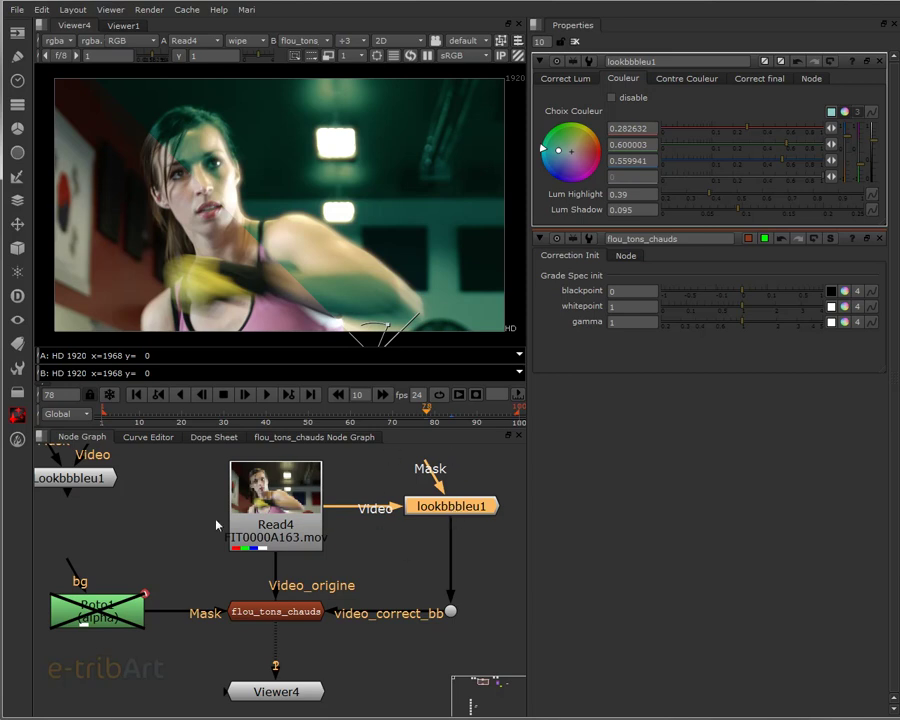
- Move the disconnected Lookbbbleu1 node into the free space between the Roto1 node and the graph's upper edge
{"action": "left_click_drag", "start_coordinate": [90, 483], "coordinate": [118, 506]}
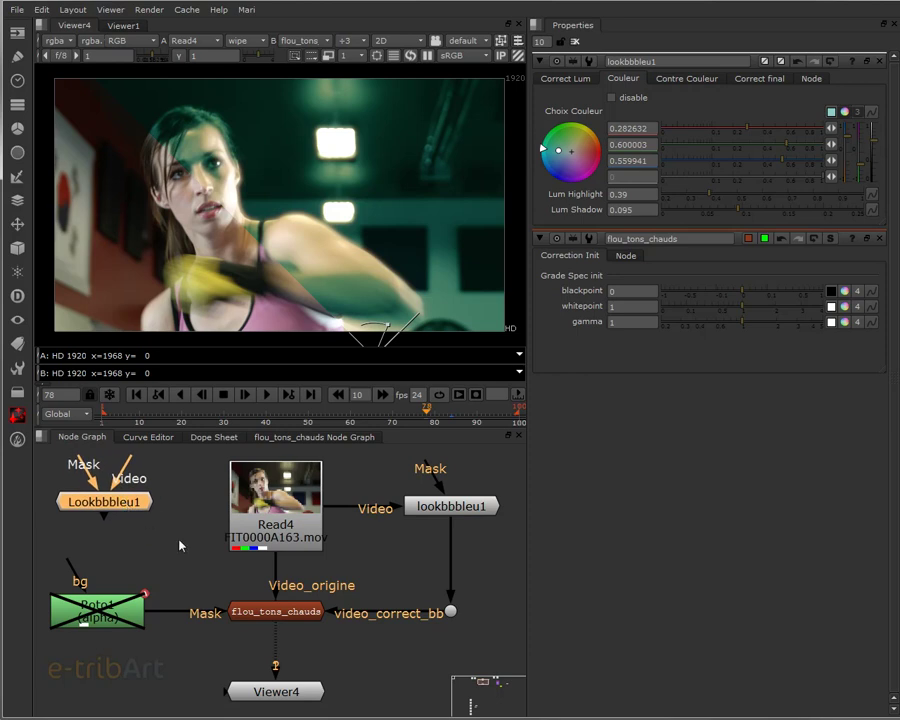
{"action": "left_click", "coordinate": [287, 619]}
{"action": "left_click", "coordinate": [255, 635]}
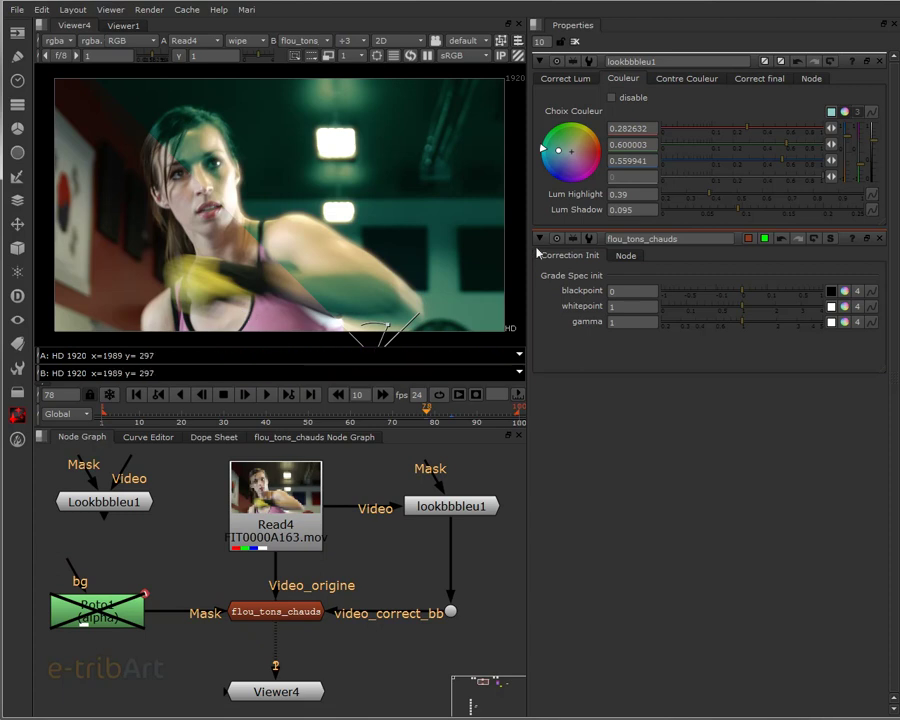
- Shift lookbbbleu1's Choix Couleur back to blue at 0.269831, 0.527873, 0.600003
{"action": "left_click_drag", "start_coordinate": [560, 156], "coordinate": [558, 203]}
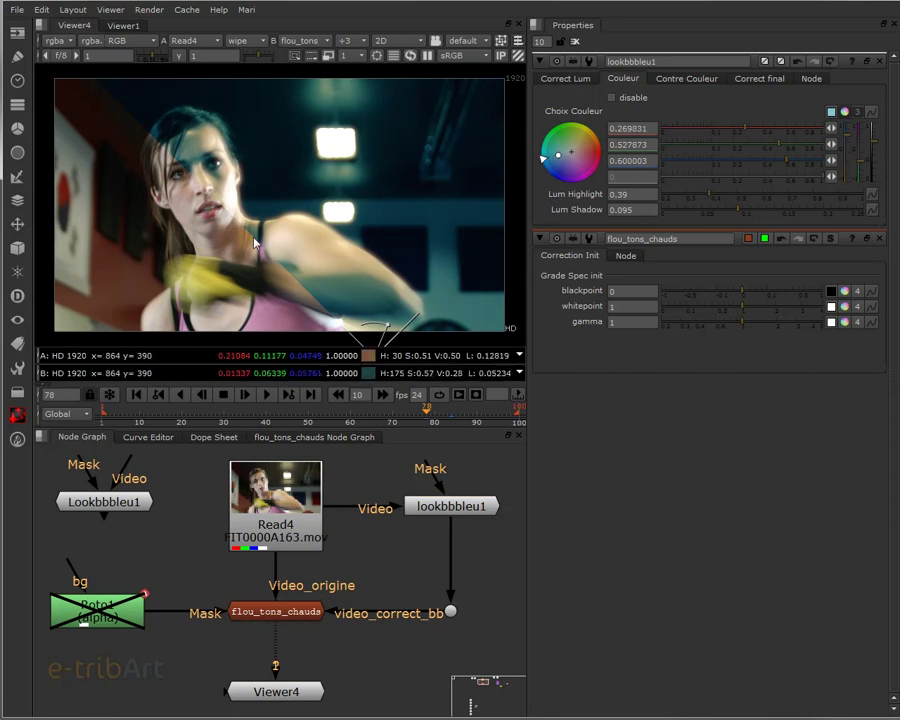
{"action": "middle_click_drag", "start_coordinate": [351, 322], "coordinate": [376, 270]}
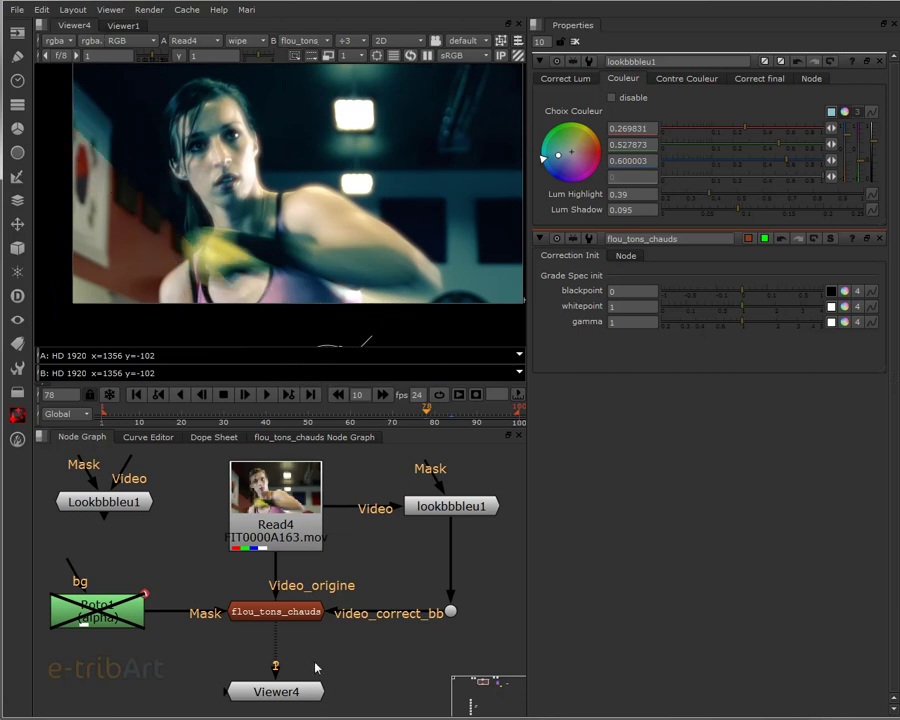
- Show the flou_tons_chauds output in the viewer's A input in place of Read4
{"action": "left_click", "coordinate": [292, 612]}
{"action": "key", "text": "1"}
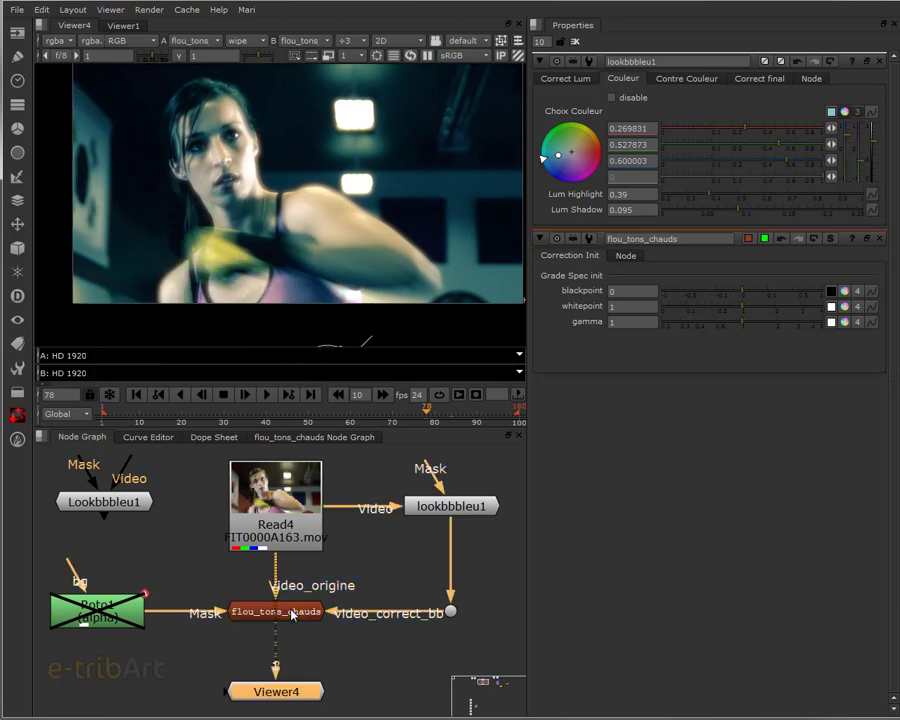
{"action": "left_click", "coordinate": [275, 612]}
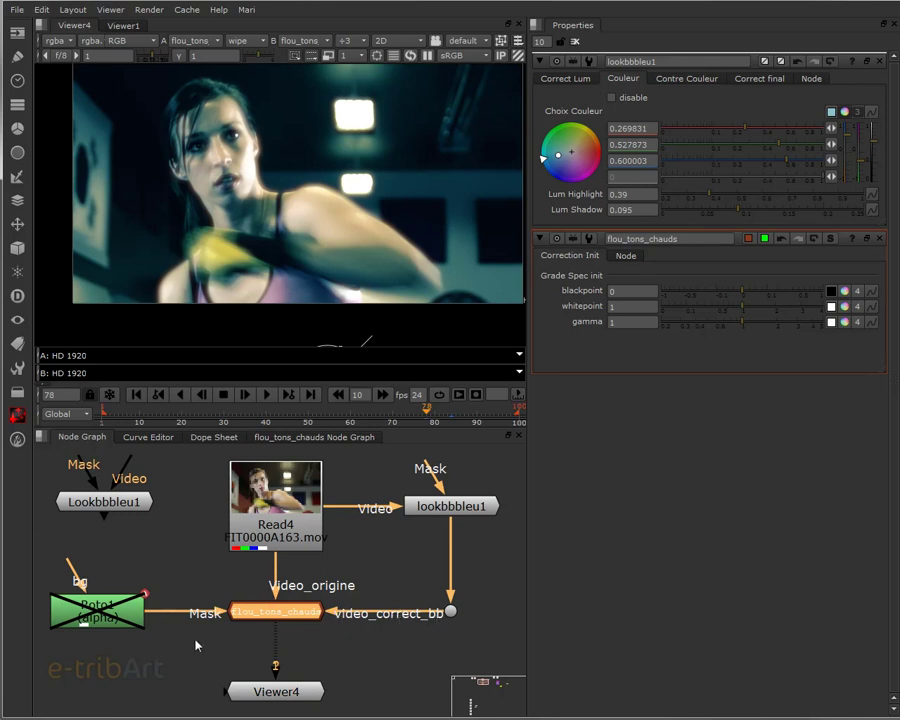
- Raise lookbbbleu1's Lum Highlight to 0.61 and its Lum Shadow to 0.165
{"action": "left_click", "coordinate": [278, 499]}
{"action": "left_click", "coordinate": [452, 509]}
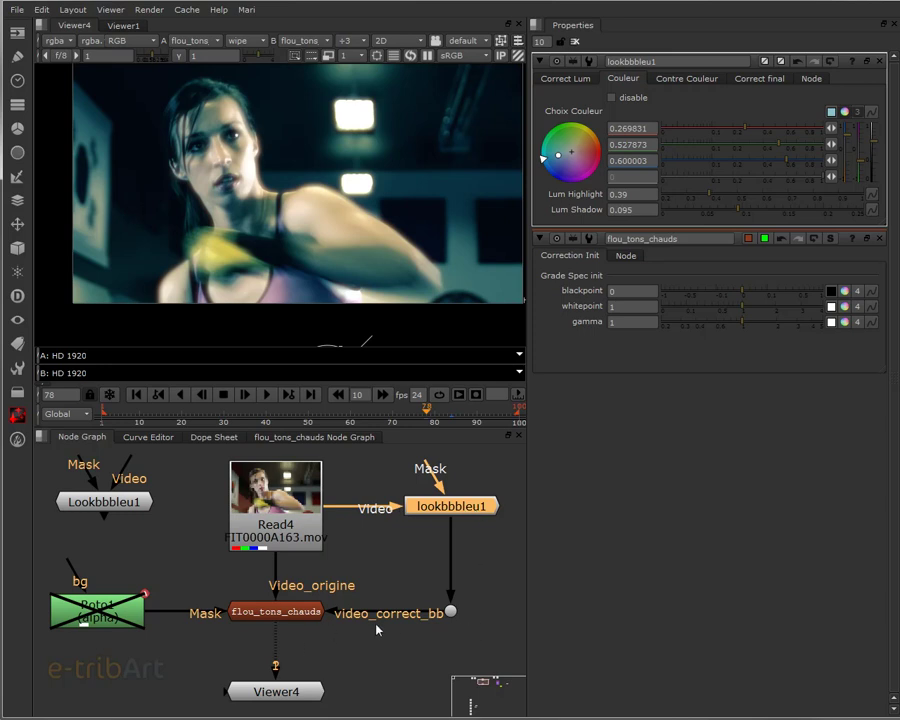
{"action": "left_click", "coordinate": [275, 613]}
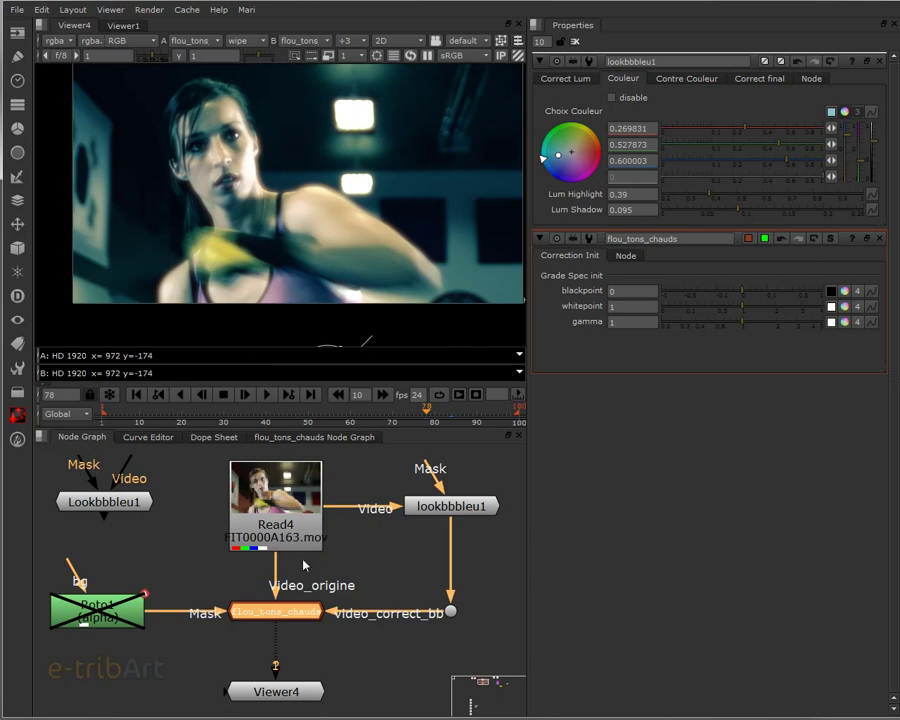
{"action": "left_click", "coordinate": [433, 509]}
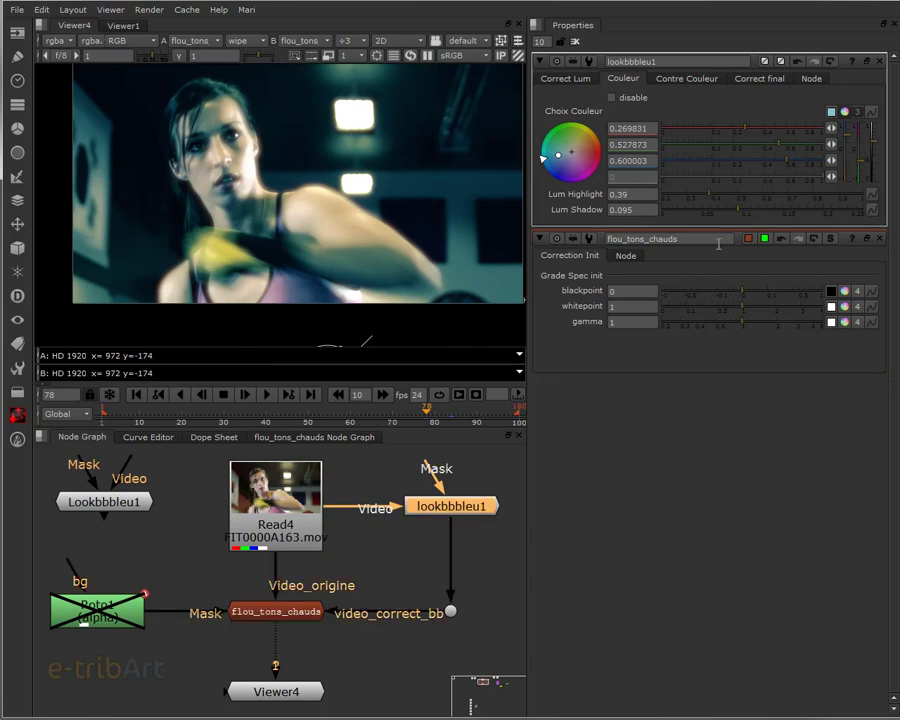
{"action": "left_click_drag", "start_coordinate": [719, 196], "coordinate": [796, 213]}
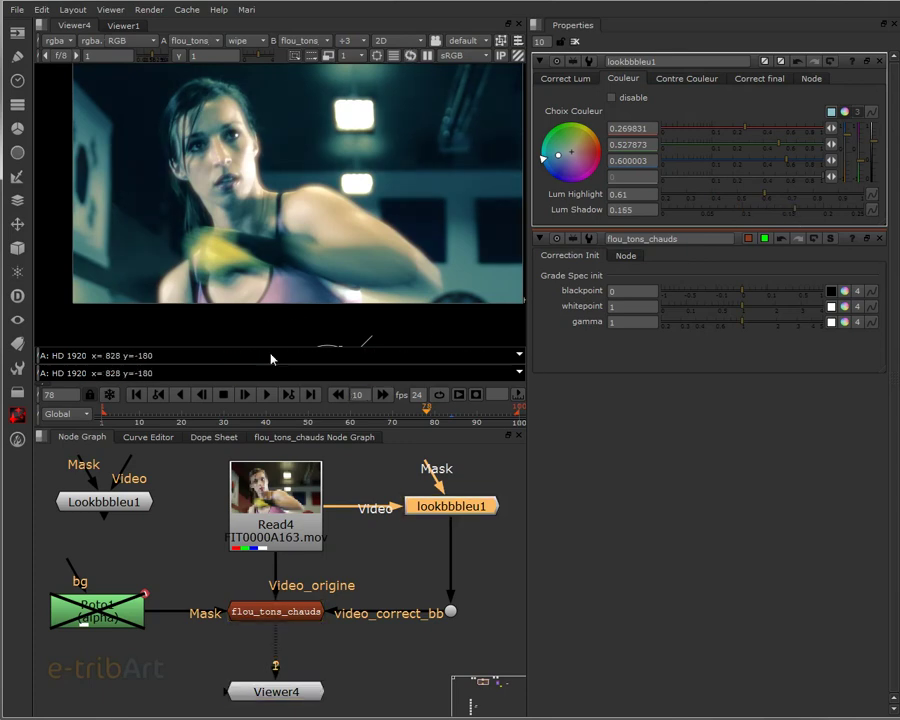
- Examine the internal node network of the flou_tons_chauds group and return to the main node graph
{"action": "left_click", "coordinate": [291, 614]}
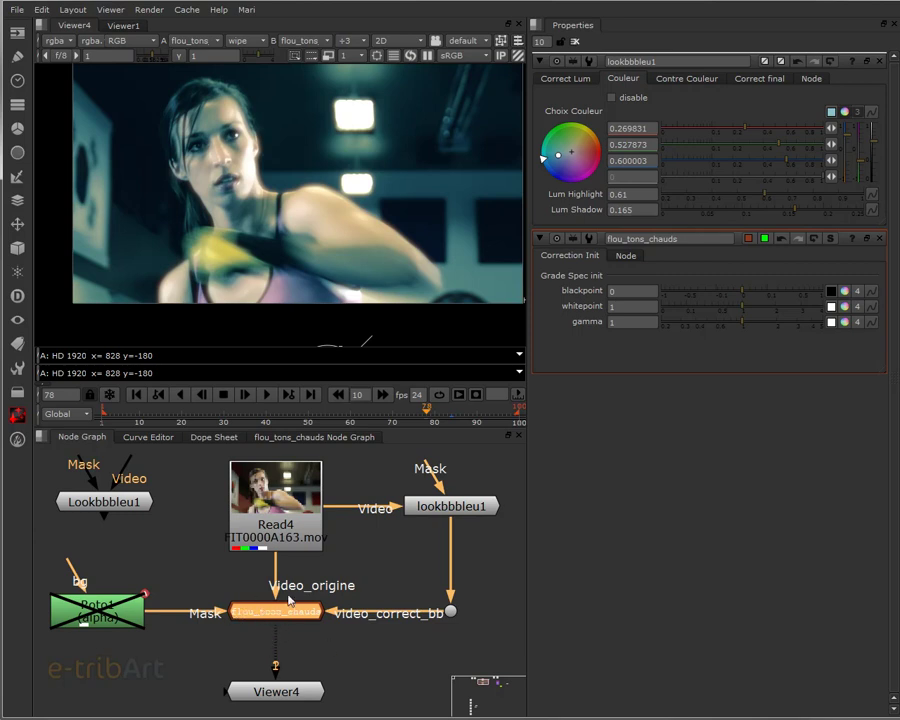
{"action": "left_click", "coordinate": [309, 438]}
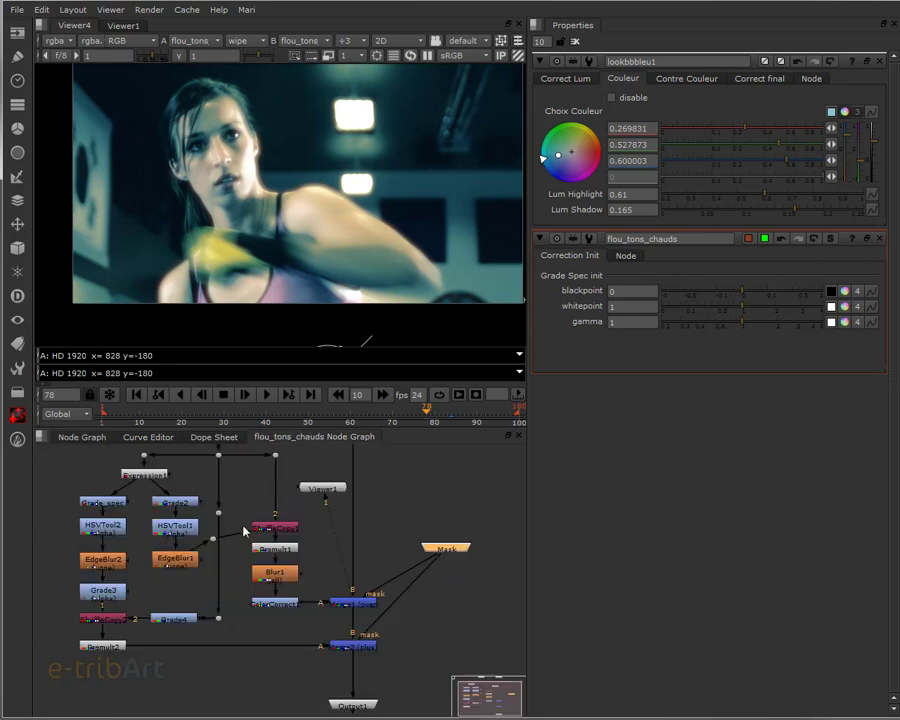
{"action": "middle_click_drag", "start_coordinate": [250, 510], "coordinate": [276, 540]}
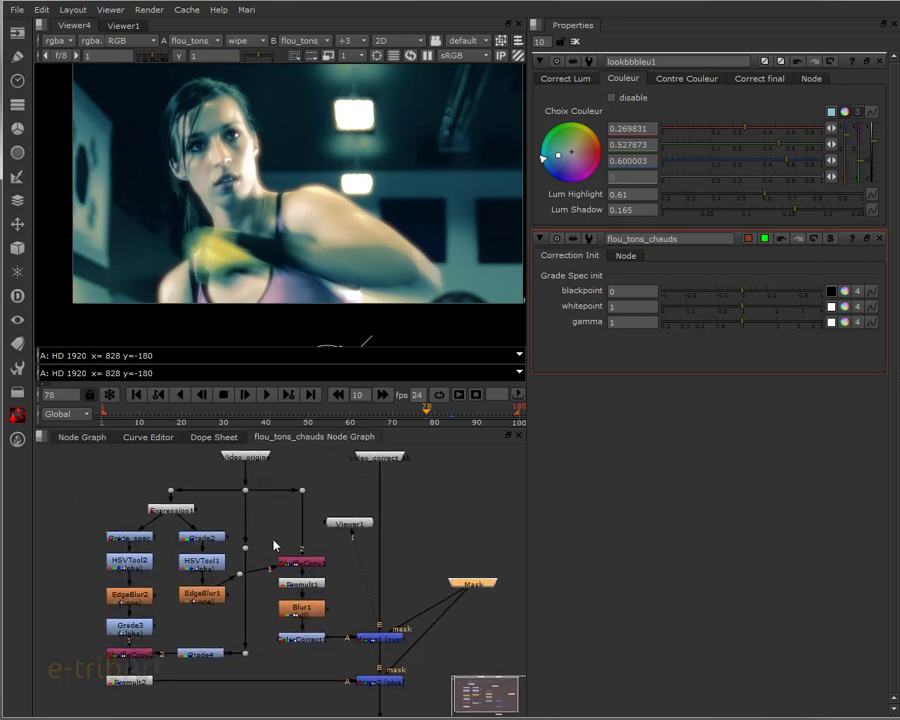
{"action": "left_click", "coordinate": [93, 439]}
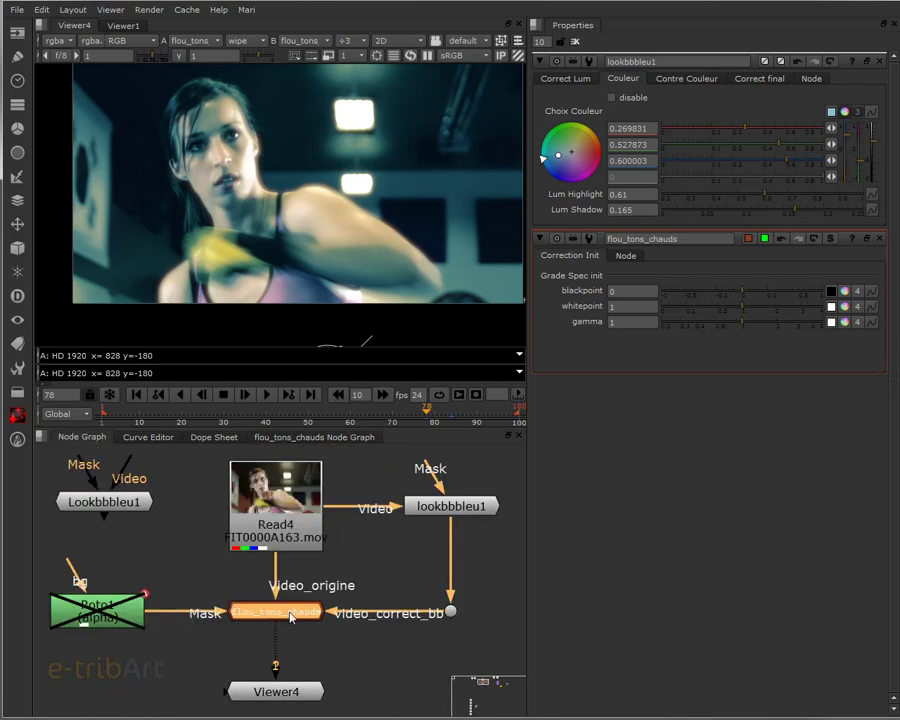
{"action": "left_click", "coordinate": [316, 438]}
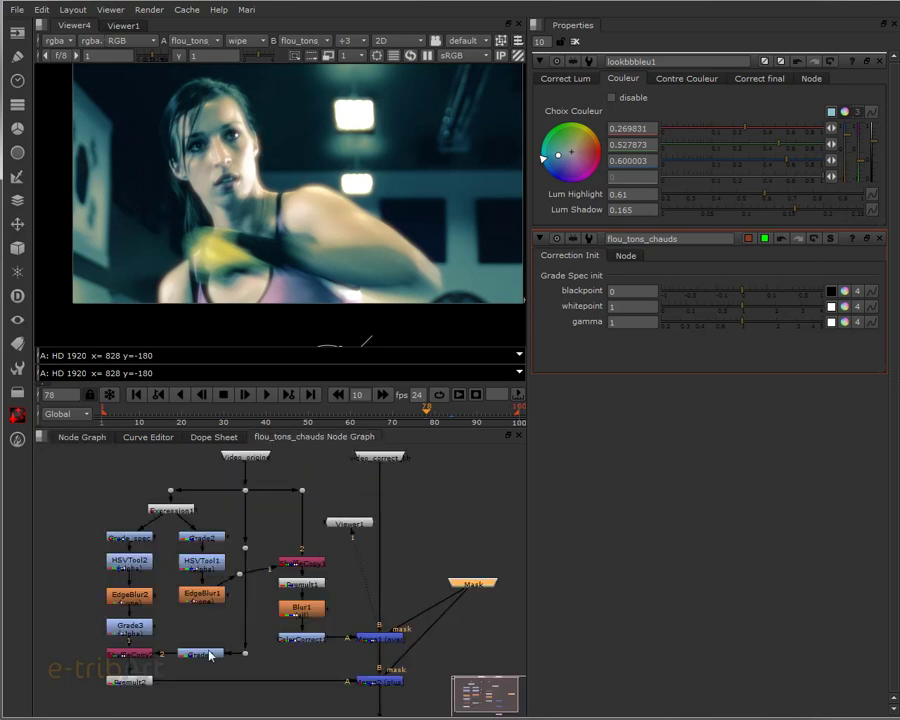
{"action": "left_click", "coordinate": [90, 443]}
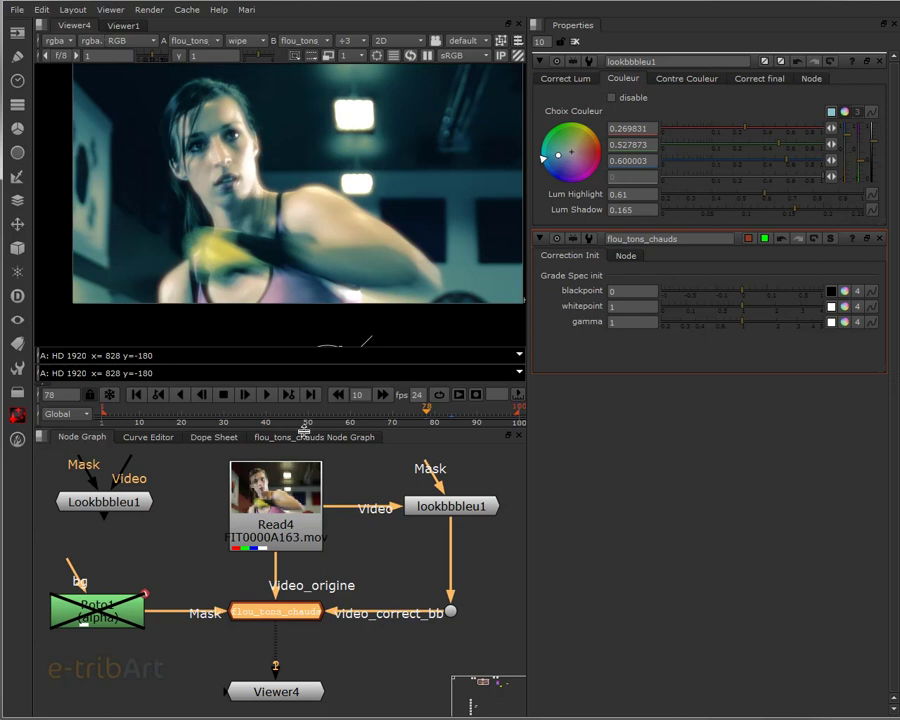
{"action": "scroll", "coordinate": [240, 555], "scroll_direction": "down", "scroll_amount": 5}
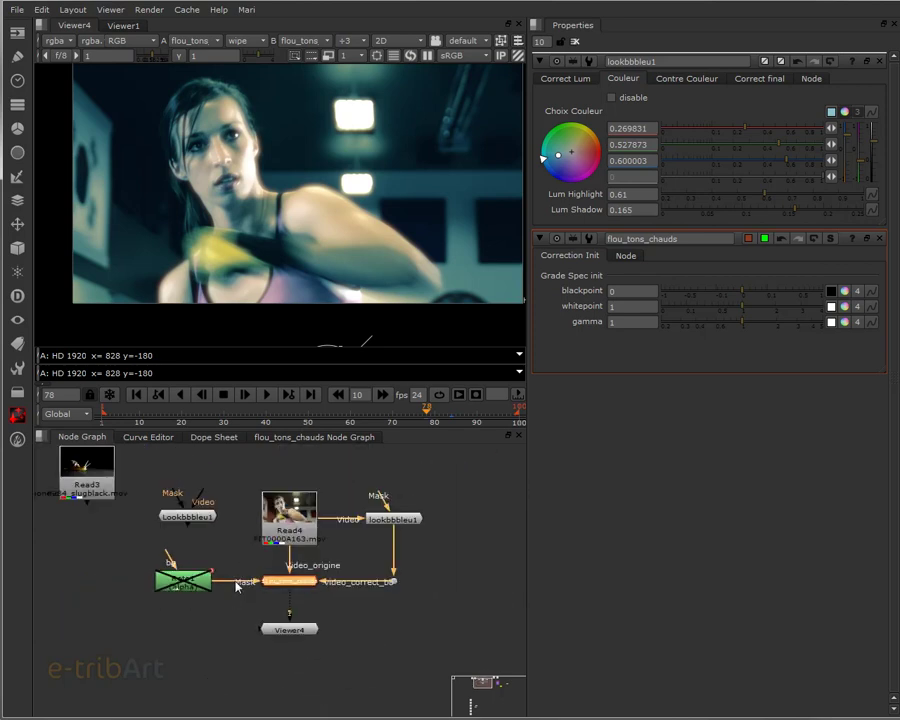
{"action": "scroll", "coordinate": [242, 638], "scroll_direction": "up", "scroll_amount": 1}
{"action": "middle_click_drag", "start_coordinate": [242, 638], "coordinate": [245, 588]}
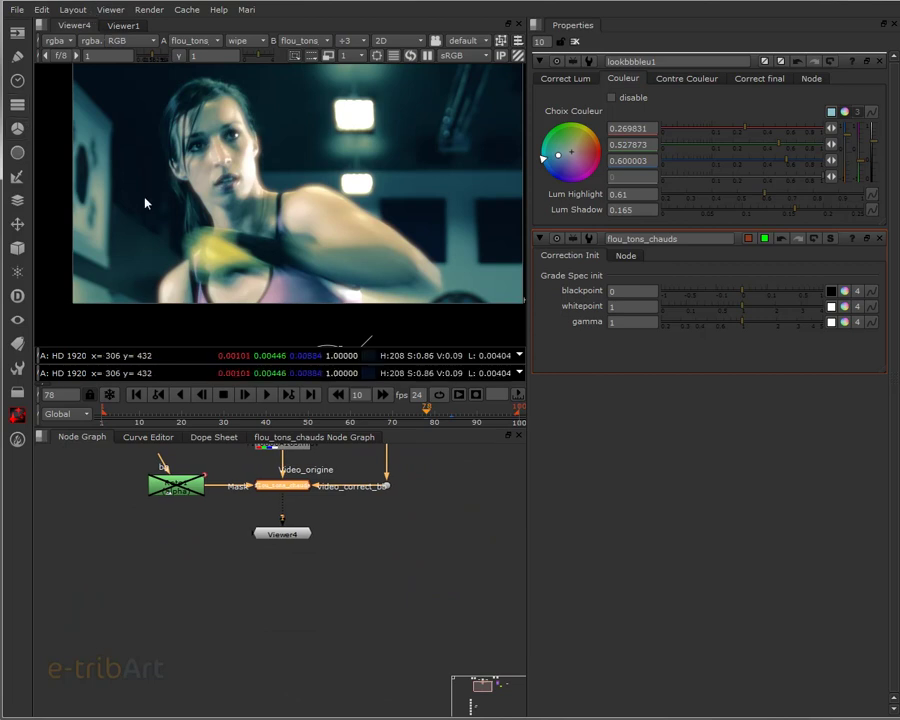
{"action": "left_click", "coordinate": [162, 624]}
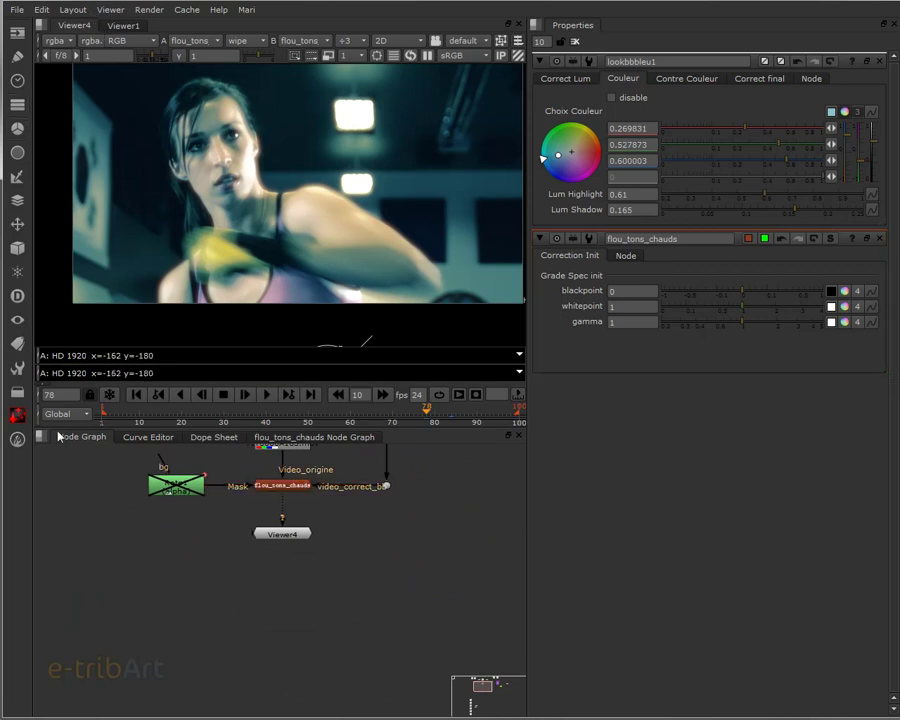
- Add a Grade node in the empty area below Viewer4 in the main node graph
{"action": "key", "text": "Tab"}
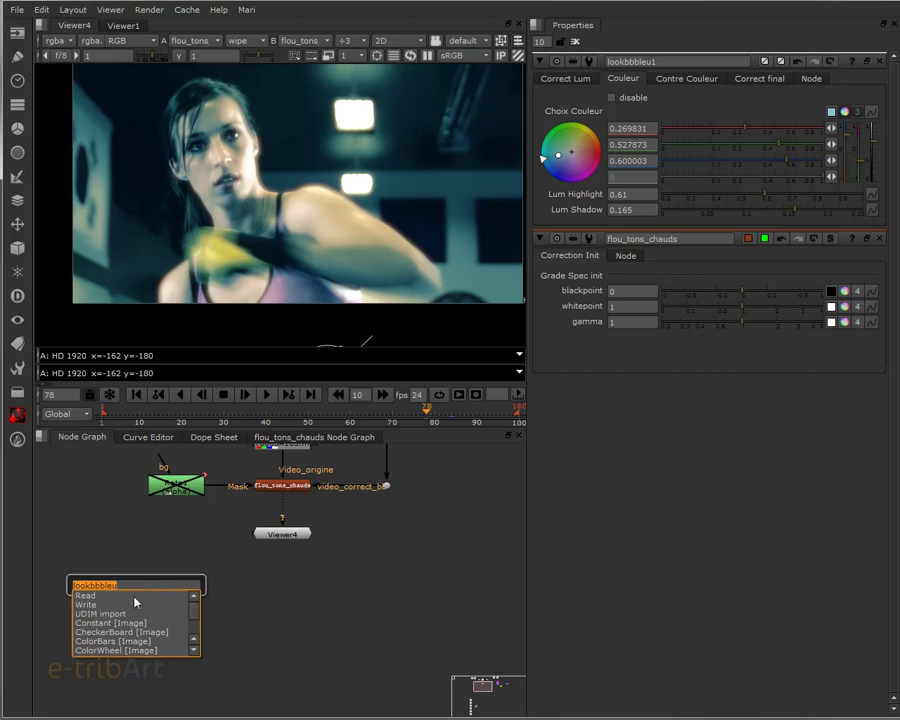
{"action": "key", "text": "Escape"}
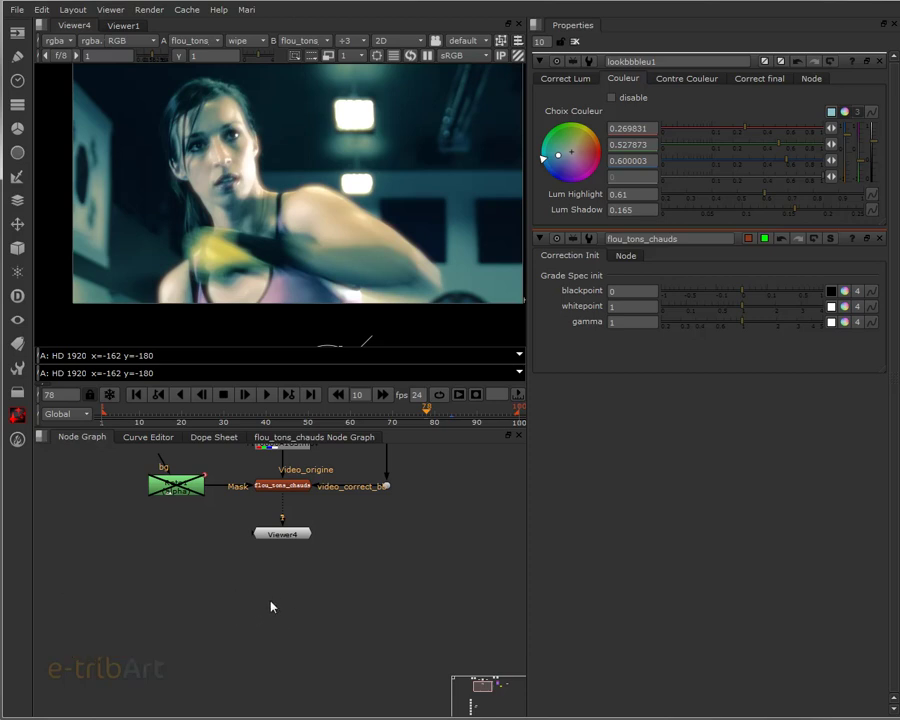
{"action": "key", "text": "g"}
{"action": "left_click_drag", "start_coordinate": [277, 600], "coordinate": [229, 592]}
{"action": "left_click", "coordinate": [230, 628]}
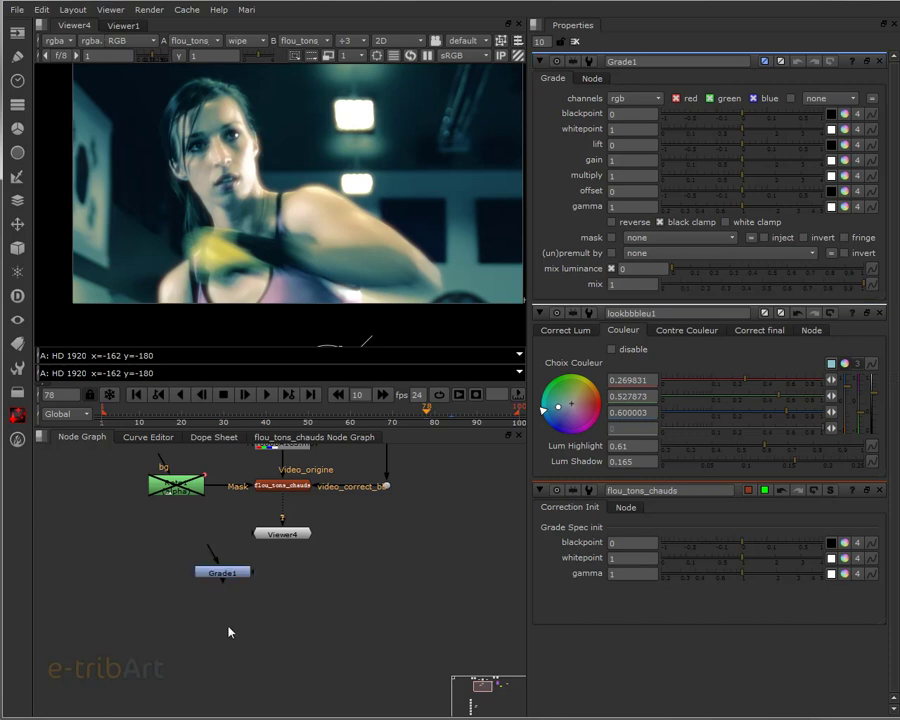
- Add a ColorCorrect node under Grade1 and connect its input to Grade1
{"action": "key", "text": "c"}
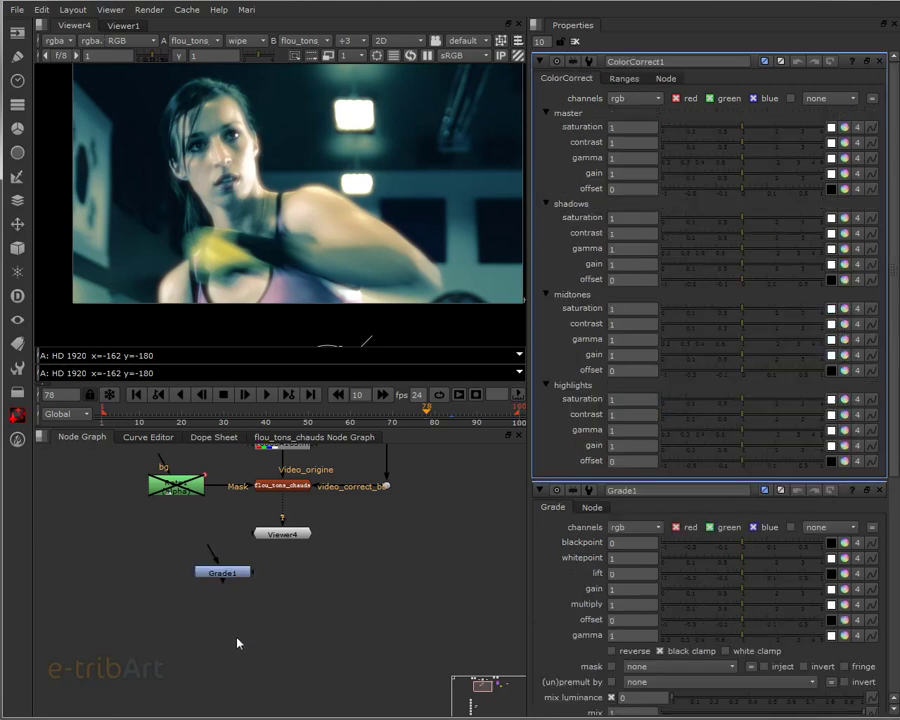
{"action": "left_click_drag", "start_coordinate": [210, 610], "coordinate": [222, 574]}
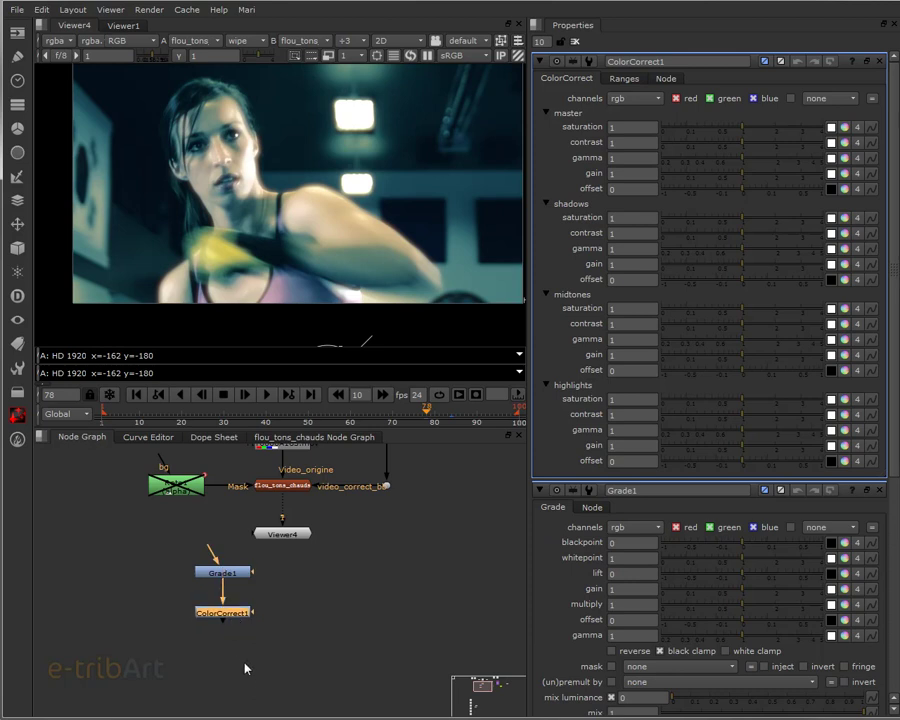
{"action": "left_click", "coordinate": [125, 572]}
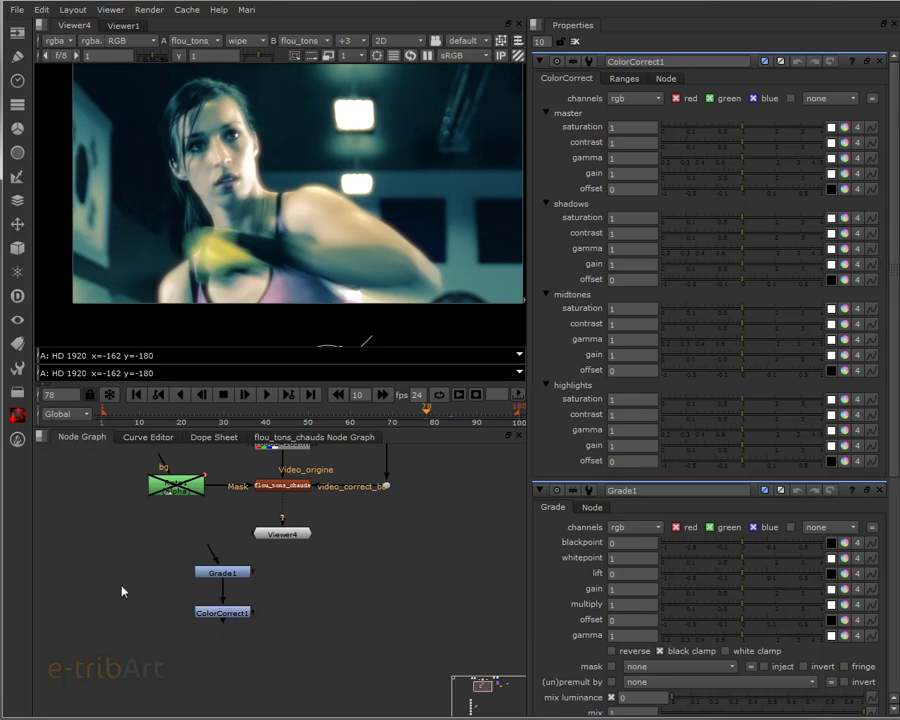
- Add a Roto node beside Grade1 and connect it to ColorCorrect1's mask input
{"action": "key", "text": "o"}
{"action": "left_click_drag", "start_coordinate": [122, 584], "coordinate": [145, 585]}
{"action": "left_click_drag", "start_coordinate": [290, 593], "coordinate": [152, 580]}
{"action": "left_click", "coordinate": [218, 574]}
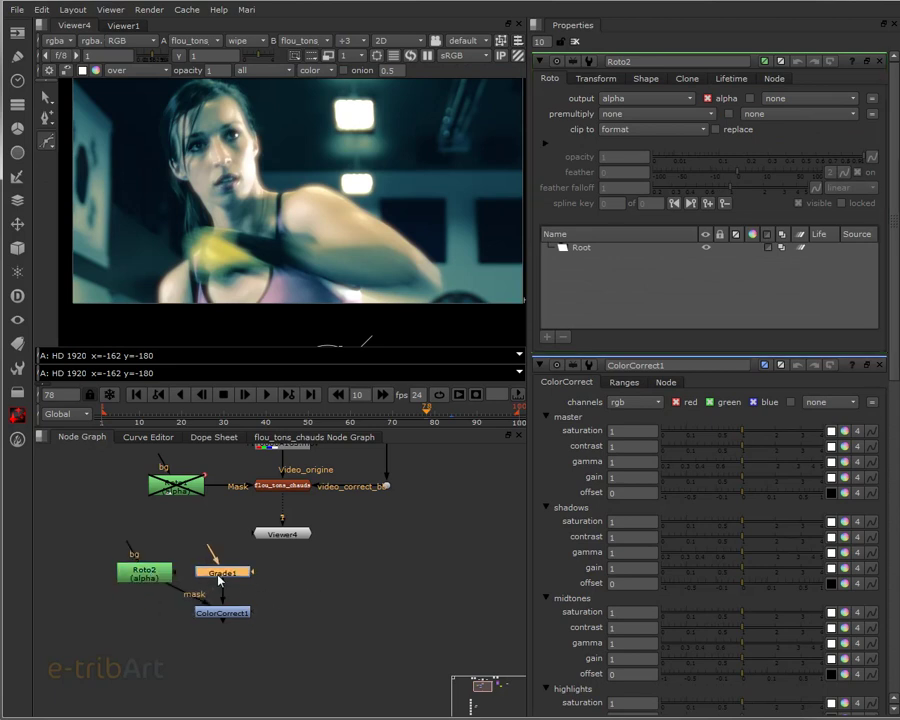
- Collapse the Roto2, Grade1 and ColorCorrect1 nodes into a single group
{"action": "left_click_drag", "start_coordinate": [78, 520], "coordinate": [253, 651]}
{"action": "left_click", "coordinate": [256, 656]}
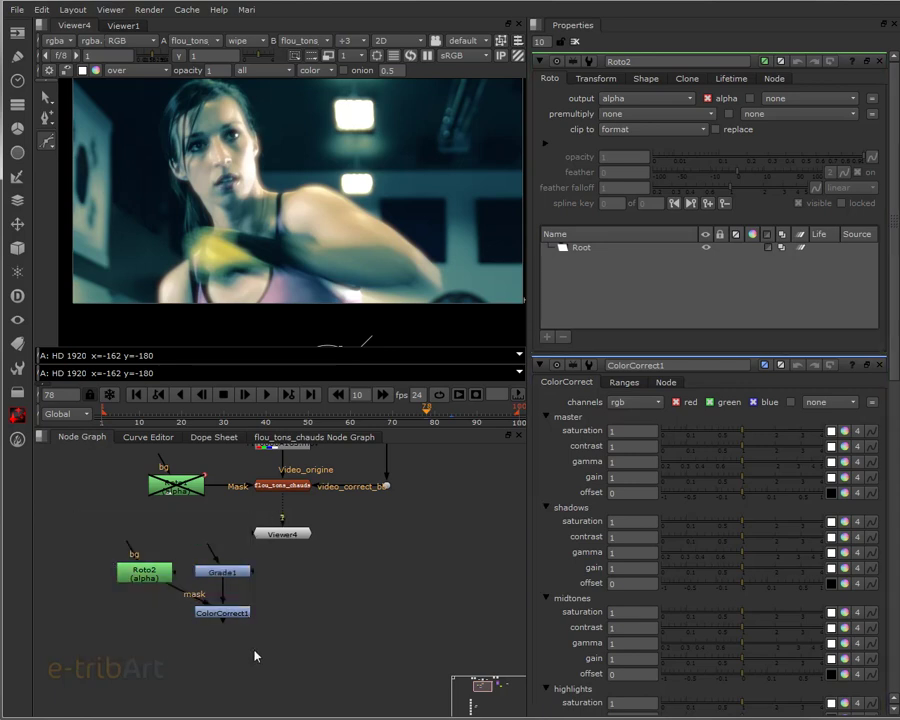
{"action": "left_click_drag", "start_coordinate": [77, 547], "coordinate": [253, 683]}
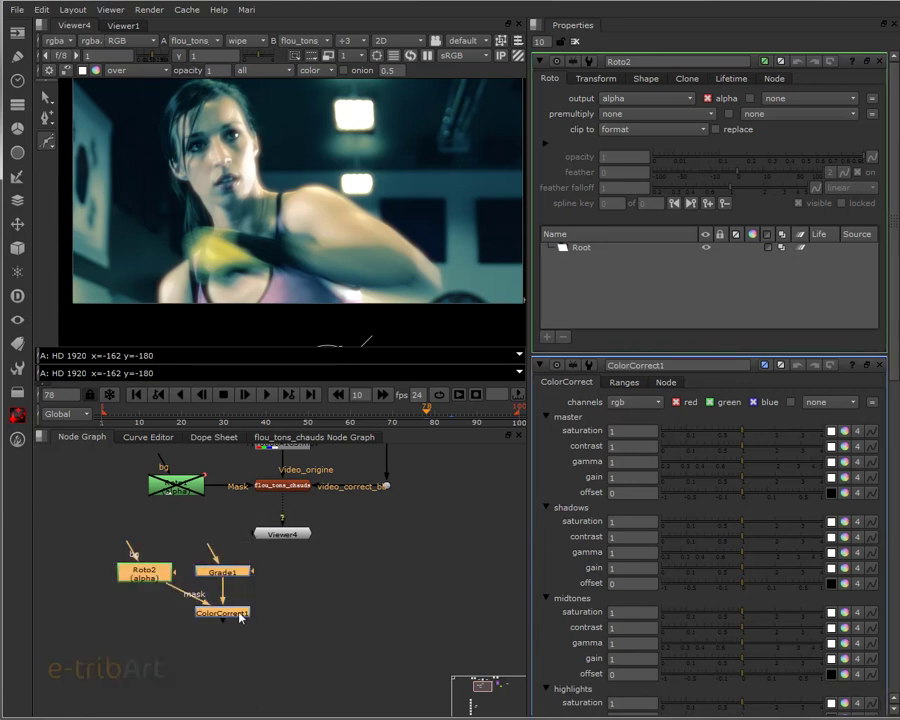
{"action": "key", "text": "ctrl+g"}
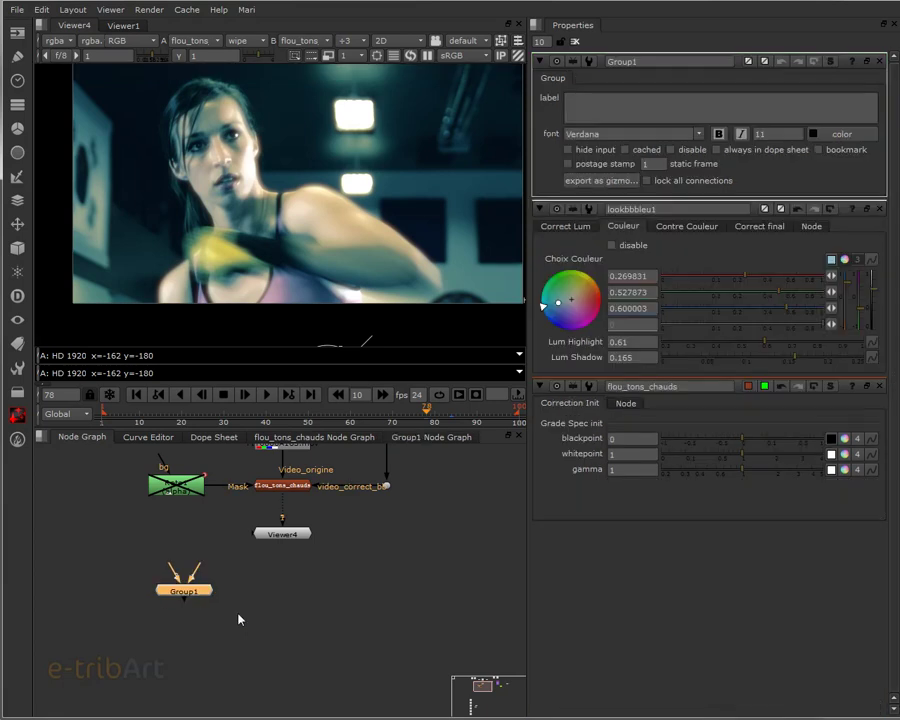
{"action": "mouse_move", "coordinate": [184, 592]}
{"action": "left_mouse_down"}
{"action": "mouse_move", "coordinate": [198, 566]}
{"action": "mouse_move", "coordinate": [194, 590]}
{"action": "left_mouse_up"}
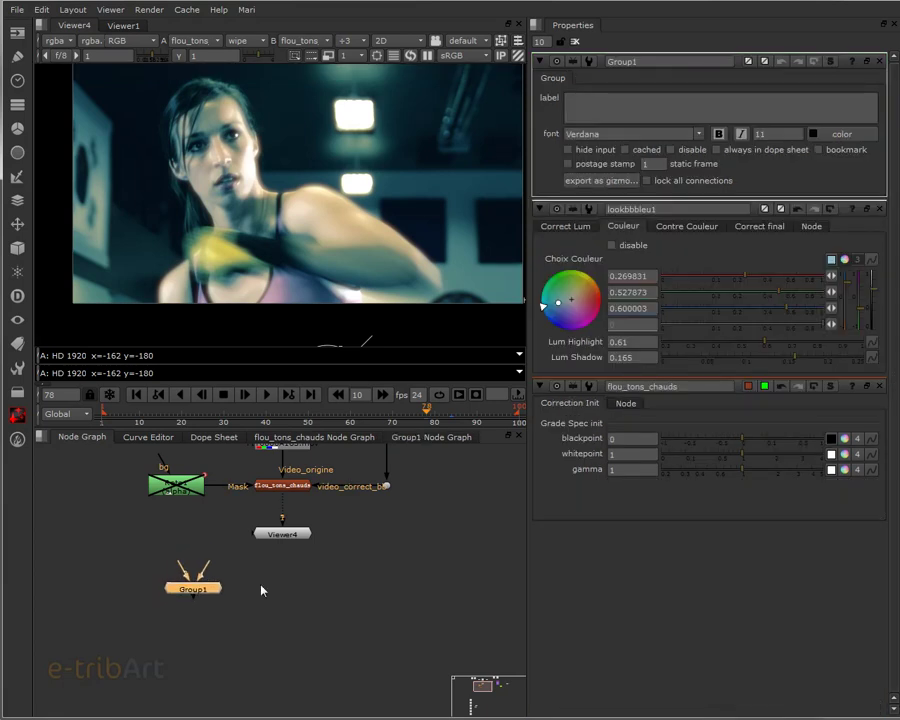
- Open Group1's internal network and tidy it, raising both inputs and placing Roto2 beside ColorCorrect1
{"action": "left_click", "coordinate": [428, 445]}
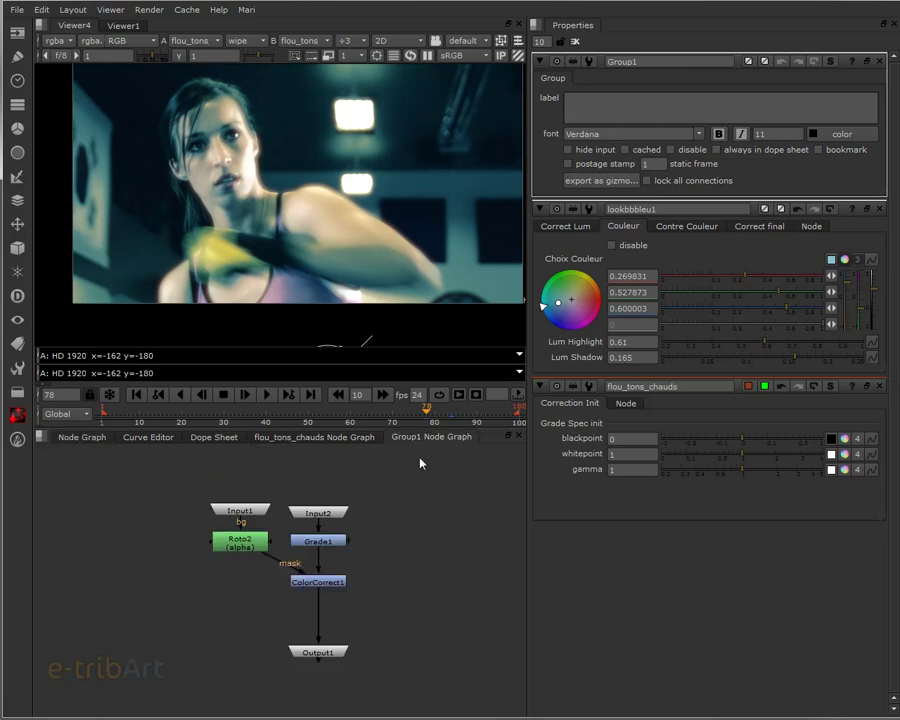
{"action": "left_click_drag", "start_coordinate": [247, 548], "coordinate": [247, 581]}
{"action": "left_click_drag", "start_coordinate": [318, 512], "coordinate": [318, 496]}
{"action": "left_click_drag", "start_coordinate": [325, 544], "coordinate": [325, 549]}
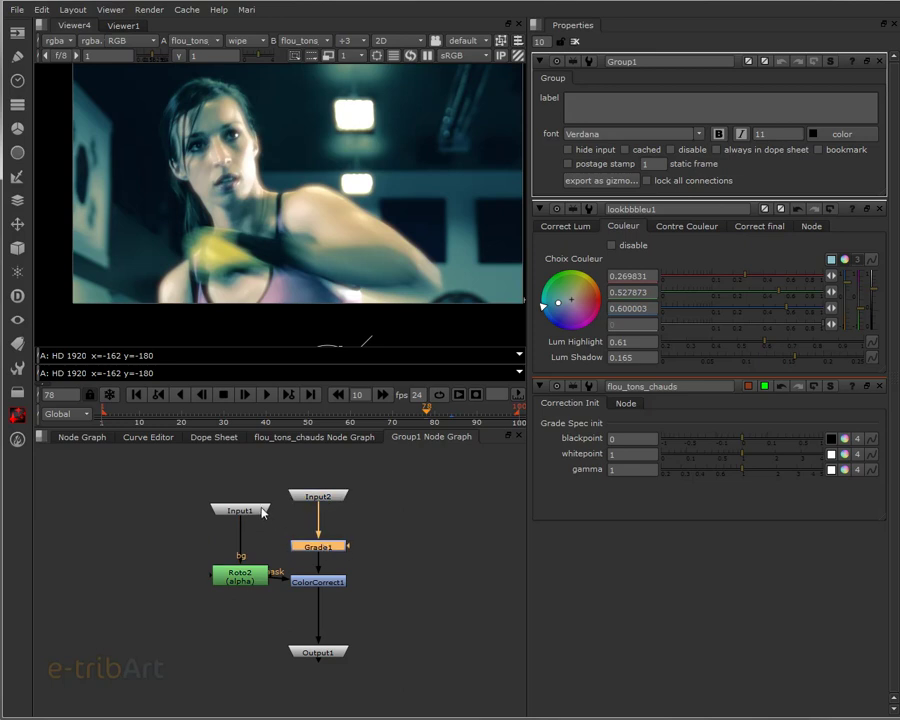
{"action": "left_click_drag", "start_coordinate": [258, 510], "coordinate": [250, 497]}
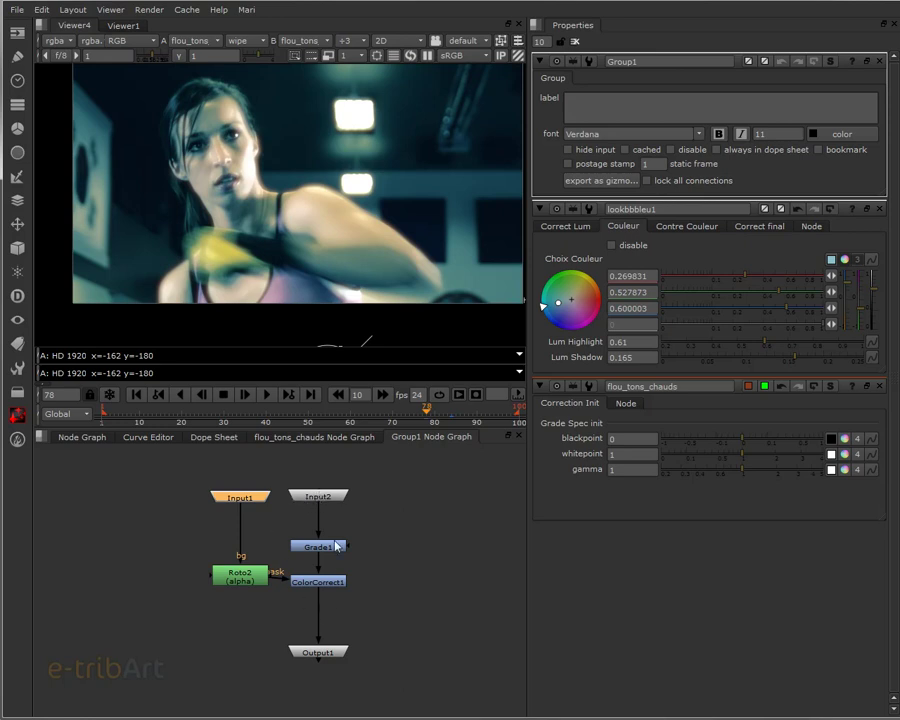
{"action": "left_click", "coordinate": [320, 662]}
{"action": "left_click_drag", "start_coordinate": [320, 663], "coordinate": [320, 658]}
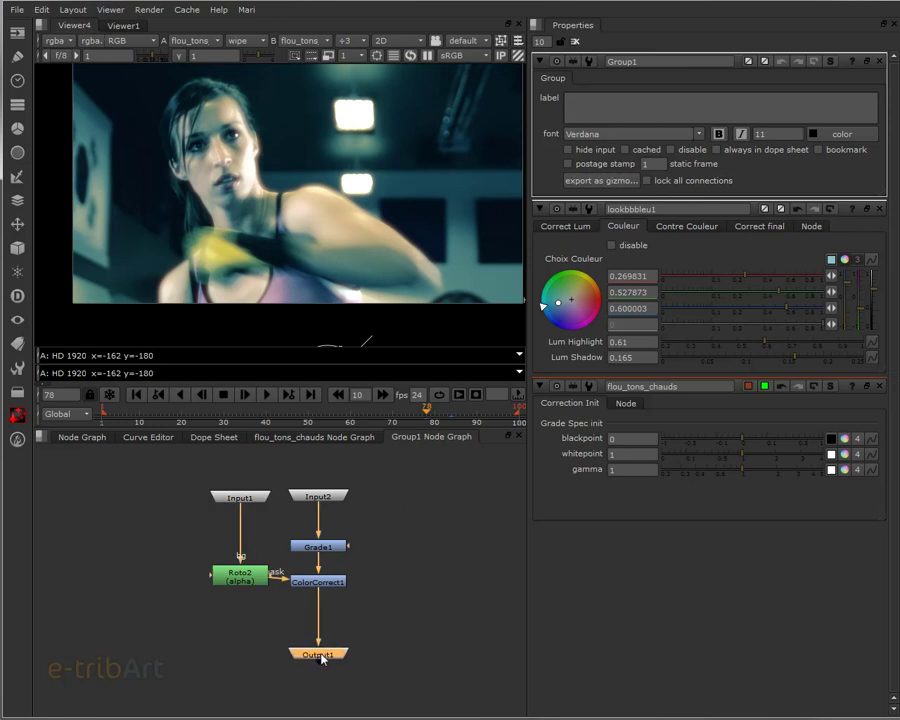
- Return to the main node graph and examine Group1's two unnamed input arrows
{"action": "left_click", "coordinate": [75, 440]}
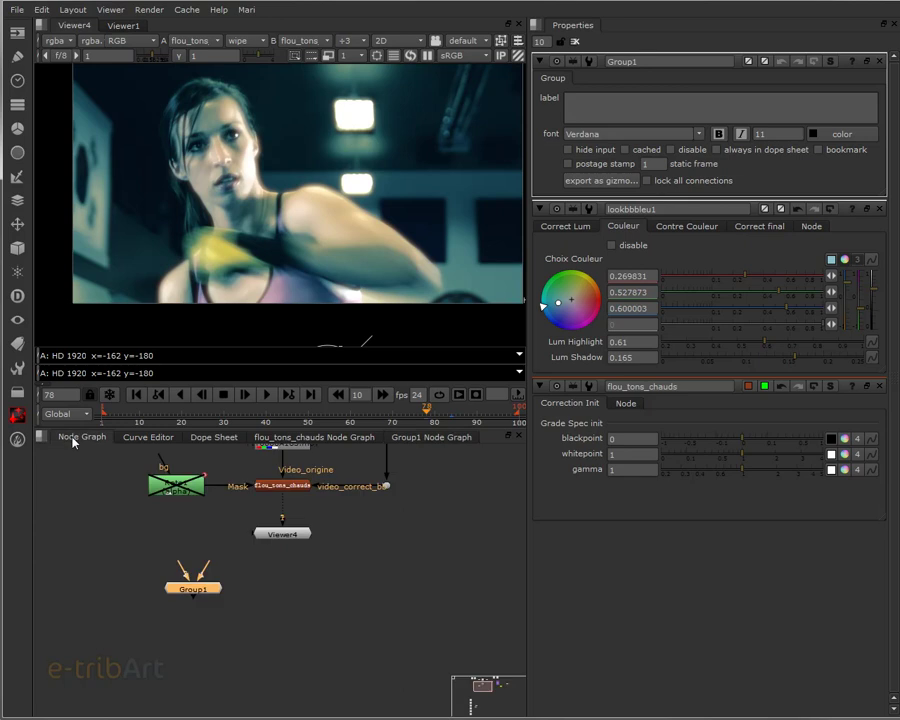
{"action": "mouse_move", "coordinate": [193, 599]}
{"action": "left_mouse_down"}
{"action": "mouse_move", "coordinate": [193, 620]}
{"action": "mouse_move", "coordinate": [197, 597]}
{"action": "left_mouse_up"}
{"action": "scroll", "coordinate": [199, 604], "scroll_direction": "up", "scroll_amount": 3}
{"action": "scroll", "coordinate": [199, 604], "scroll_direction": "down", "scroll_amount": 2}
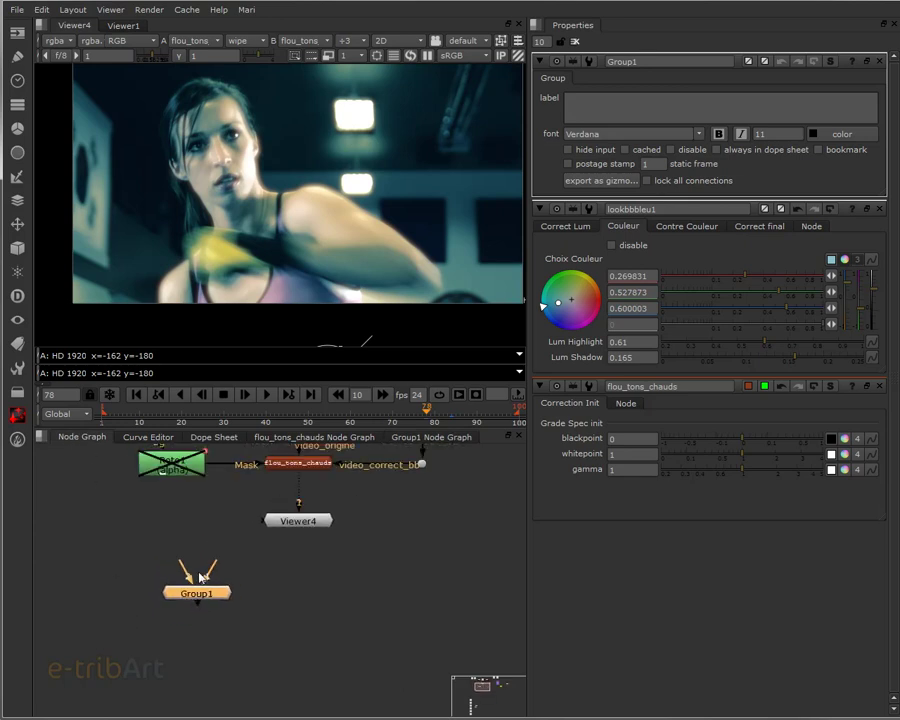
{"action": "left_click_drag", "start_coordinate": [207, 577], "coordinate": [197, 697]}
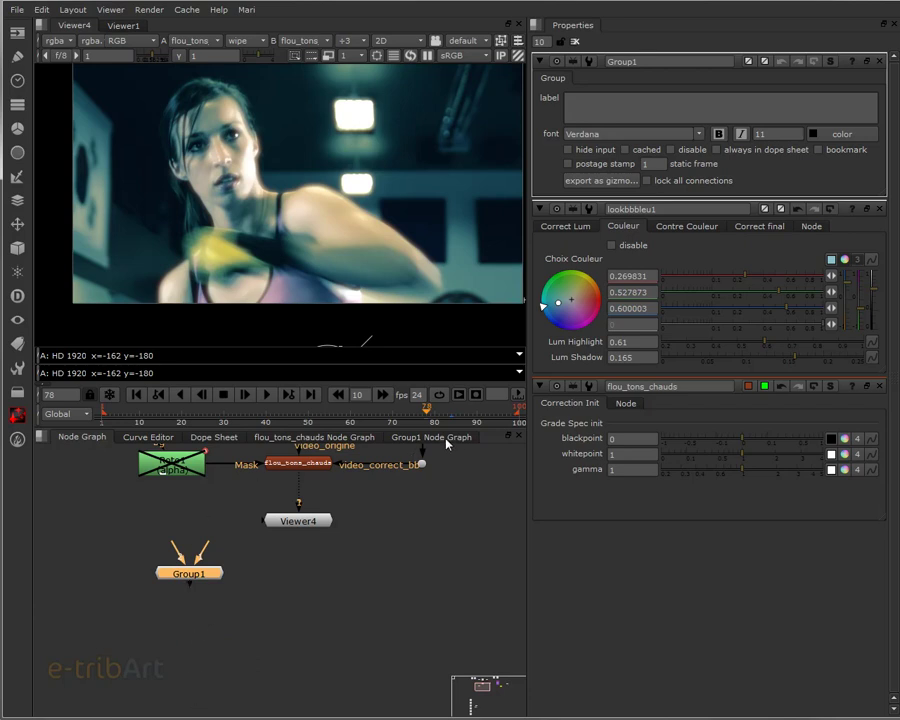
- Reopen Group1's internal network, align Roto2 level with ColorCorrect1 and move Grade1 slightly higher
{"action": "left_click", "coordinate": [445, 440]}
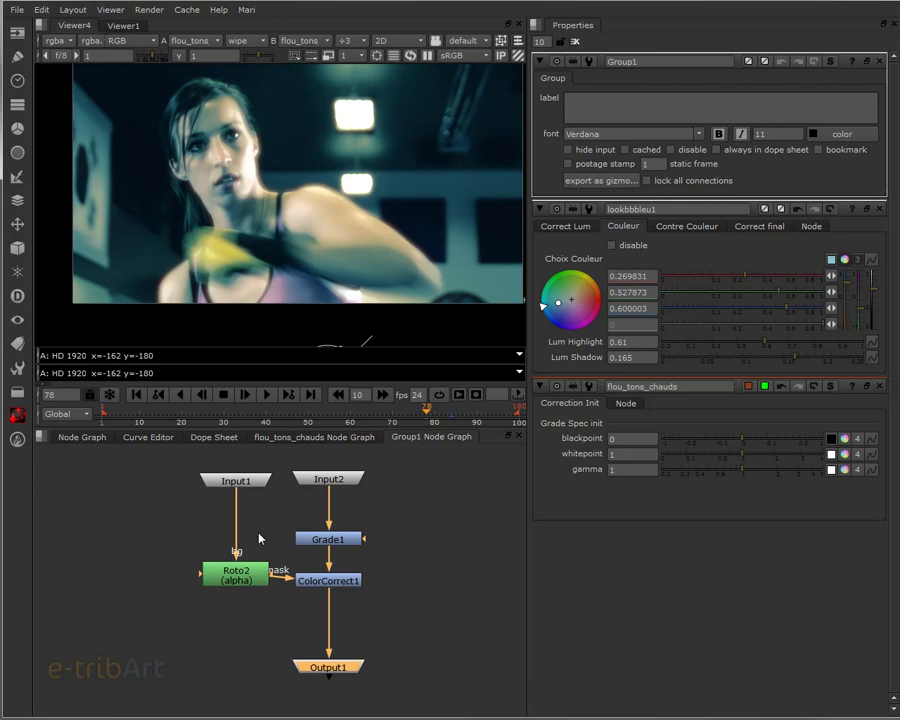
{"action": "scroll", "coordinate": [263, 520], "scroll_direction": "up", "scroll_amount": 2}
{"action": "left_click", "coordinate": [329, 511]}
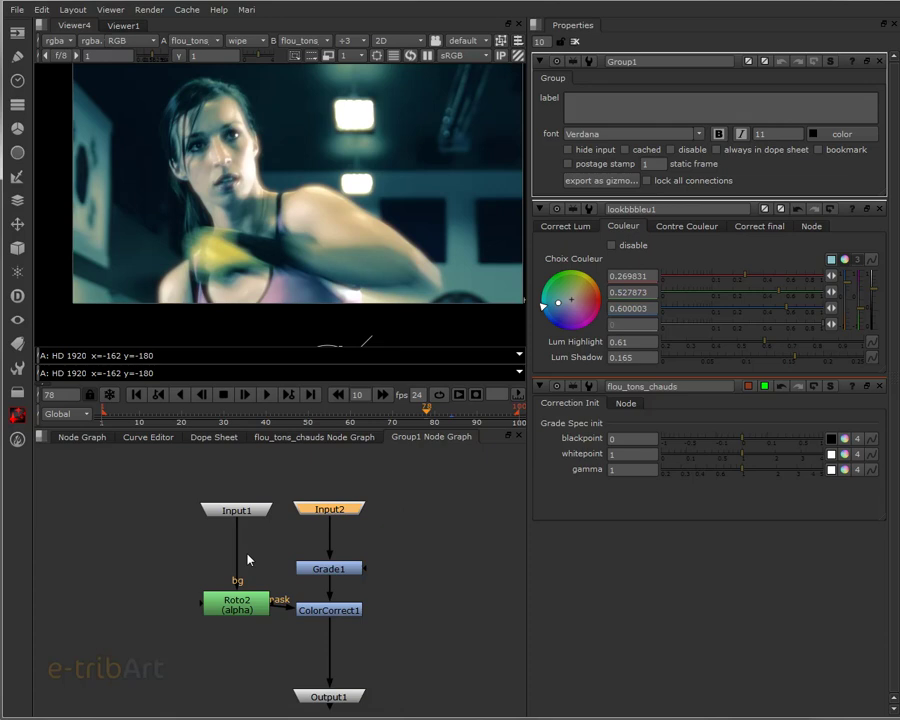
{"action": "left_click", "coordinate": [246, 612]}
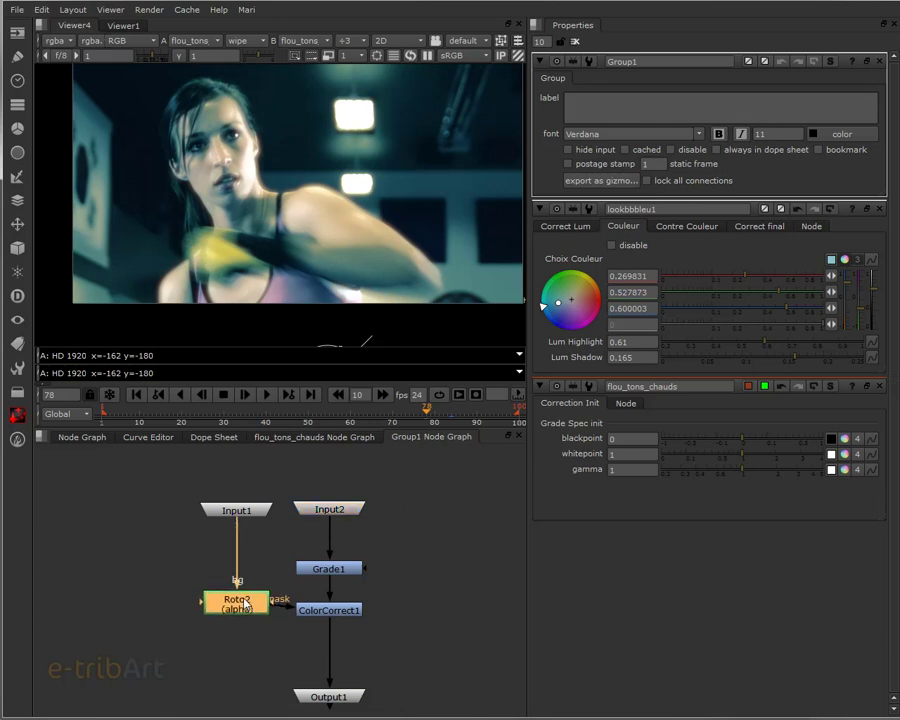
{"action": "left_click_drag", "start_coordinate": [331, 574], "coordinate": [331, 565]}
- Rename the Input1 node feeding Roto2 as video_mask
{"action": "double_click", "coordinate": [238, 512]}
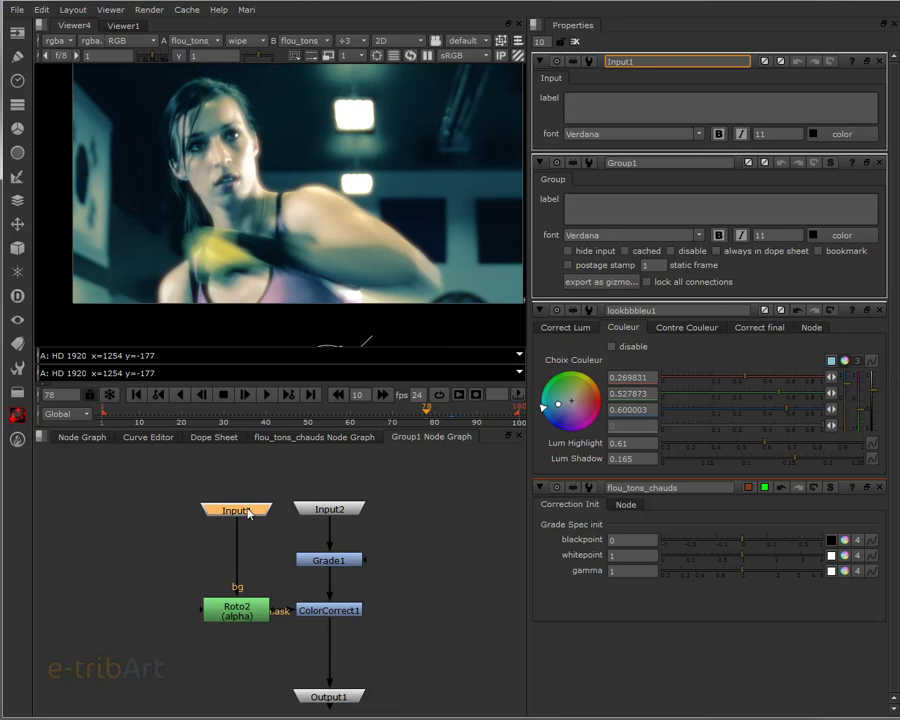
{"action": "left_click", "coordinate": [258, 516]}
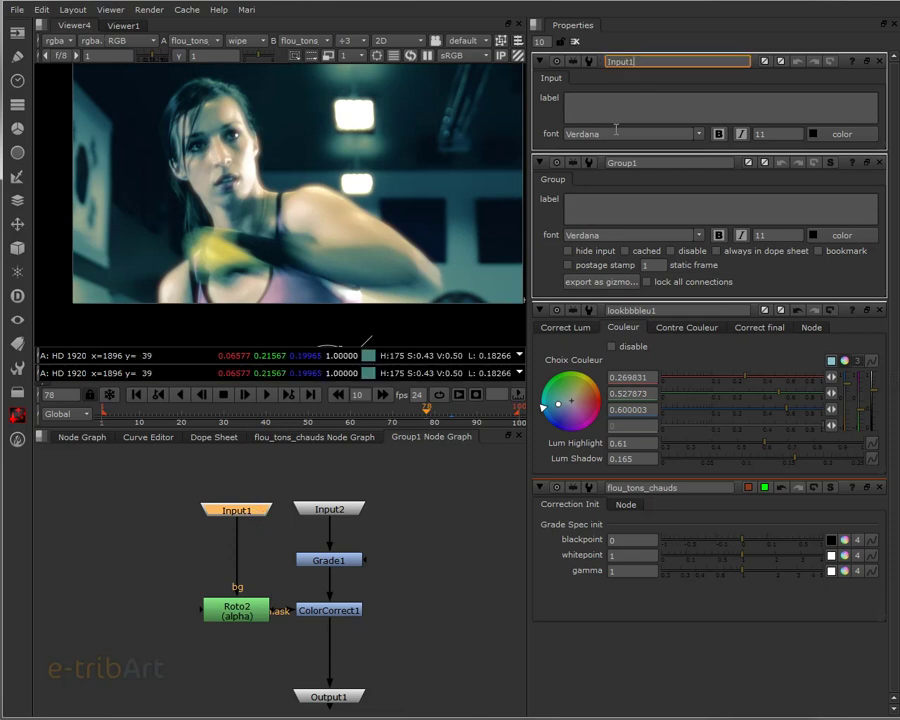
{"action": "double_click", "coordinate": [651, 68]}
{"action": "type", "text": "video_mask"}
{"action": "key", "text": "Return"}
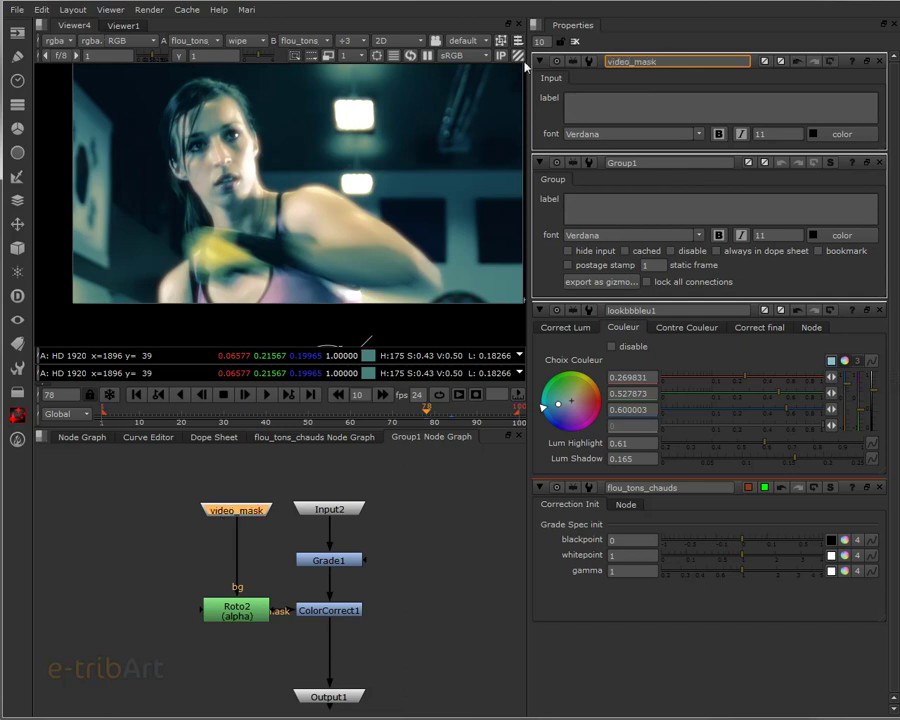
- Rename the Input2 node feeding Grade1 as video_origine
{"action": "left_click", "coordinate": [331, 518]}
{"action": "double_click", "coordinate": [331, 512]}
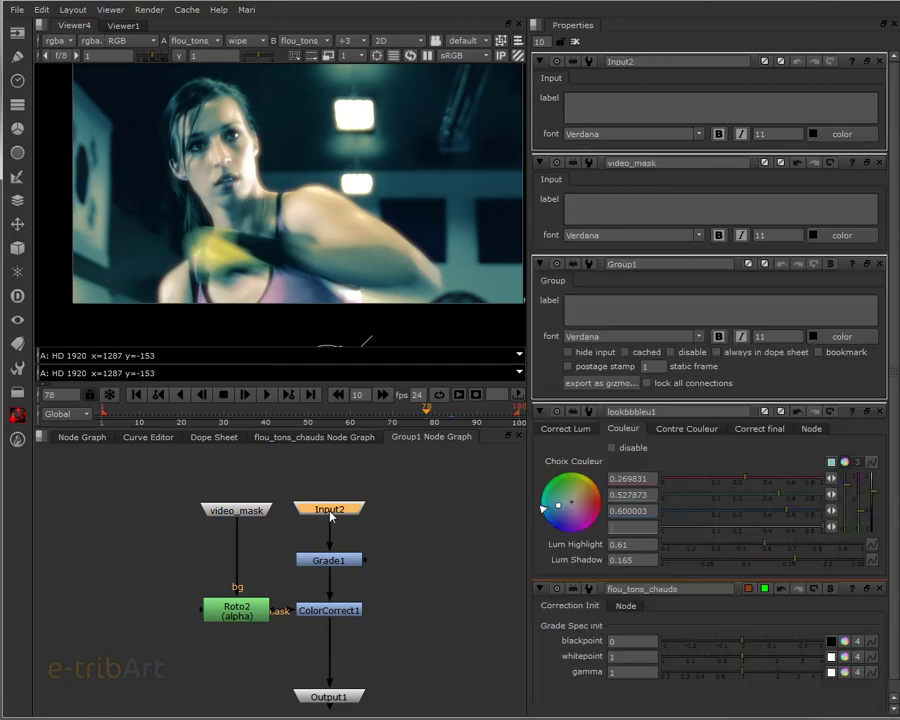
{"action": "double_click", "coordinate": [640, 63]}
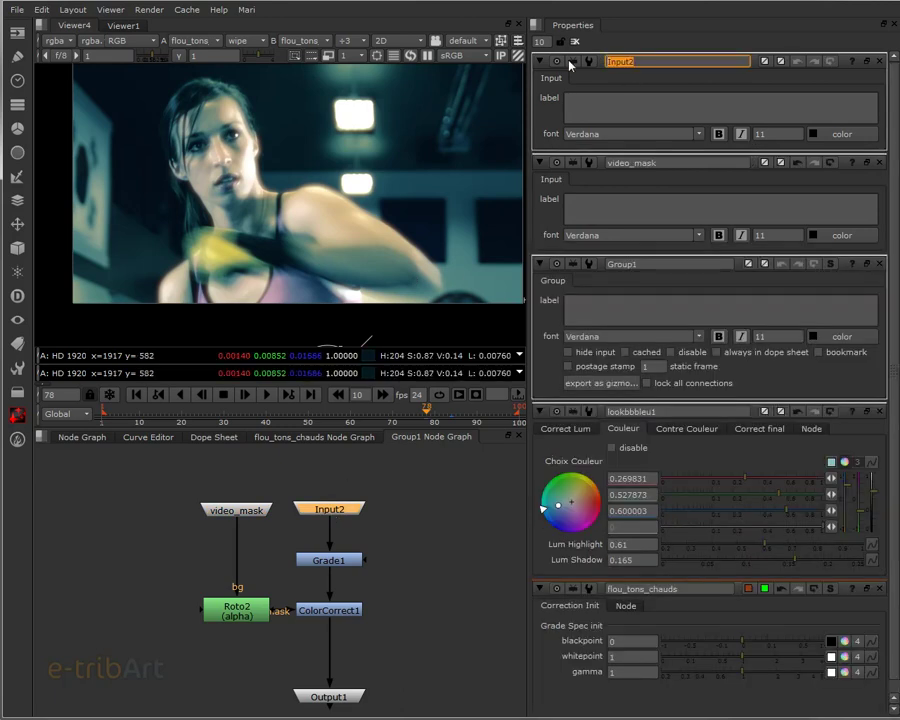
{"action": "type", "text": "video_origine"}
{"action": "key", "text": "Return"}
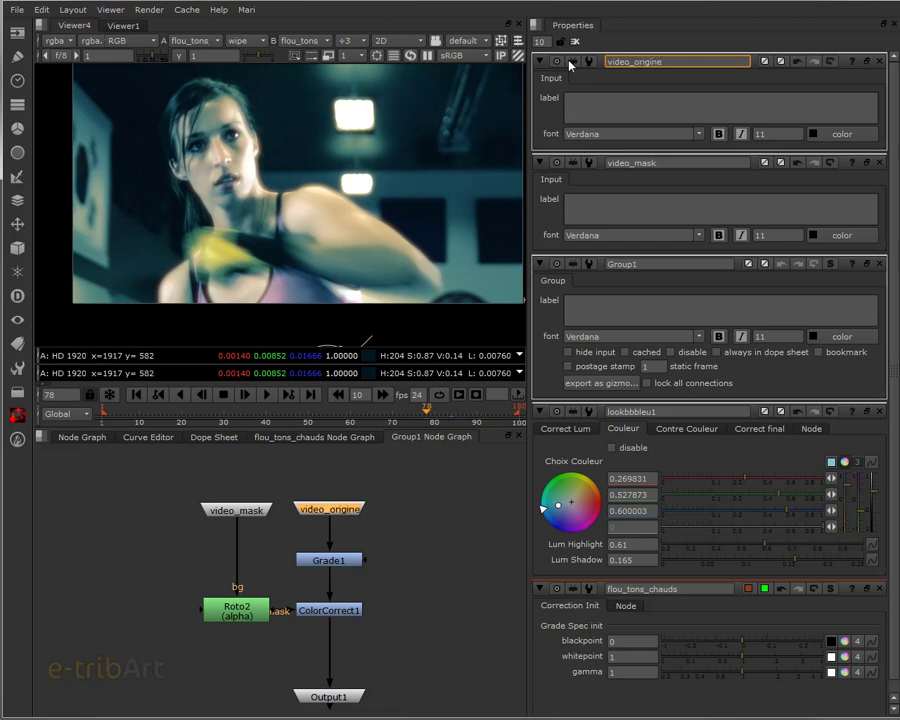
{"action": "left_click", "coordinate": [135, 488]}
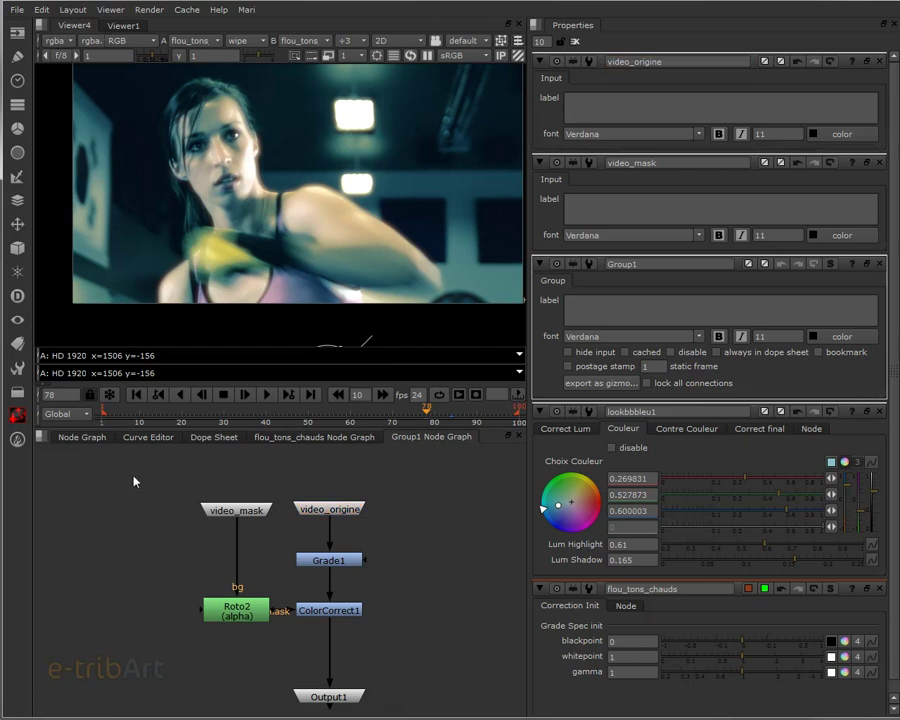
- Return to the main node graph and examine the input labels on Group1
{"action": "left_click", "coordinate": [77, 447]}
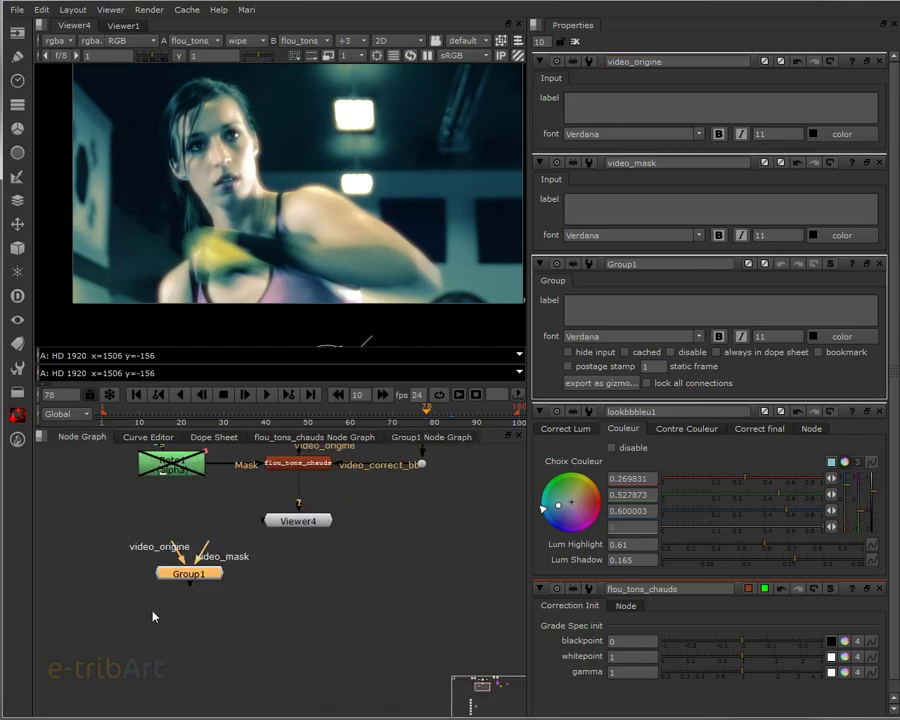
{"action": "scroll", "coordinate": [183, 600], "scroll_direction": "up", "scroll_amount": 3}
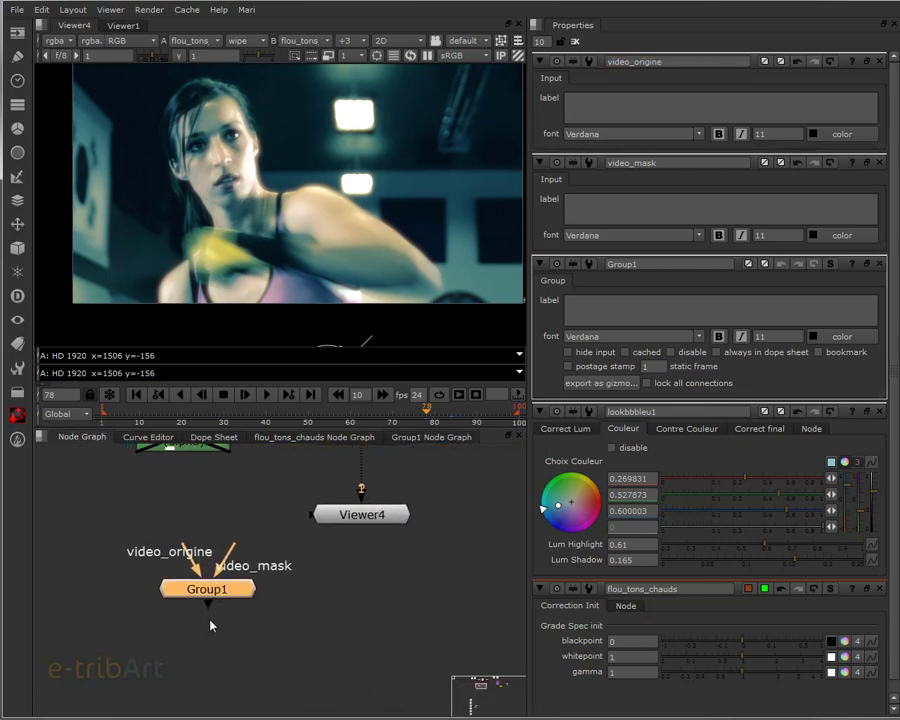
{"action": "mouse_move", "coordinate": [206, 596]}
{"action": "left_mouse_down"}
{"action": "mouse_move", "coordinate": [209, 606]}
{"action": "mouse_move", "coordinate": [224, 566]}
{"action": "mouse_move", "coordinate": [280, 530]}
{"action": "mouse_move", "coordinate": [282, 512]}
{"action": "mouse_move", "coordinate": [232, 592]}
{"action": "mouse_move", "coordinate": [122, 518]}
{"action": "mouse_move", "coordinate": [186, 632]}
{"action": "mouse_move", "coordinate": [194, 545]}
{"action": "mouse_move", "coordinate": [212, 590]}
{"action": "left_mouse_up"}
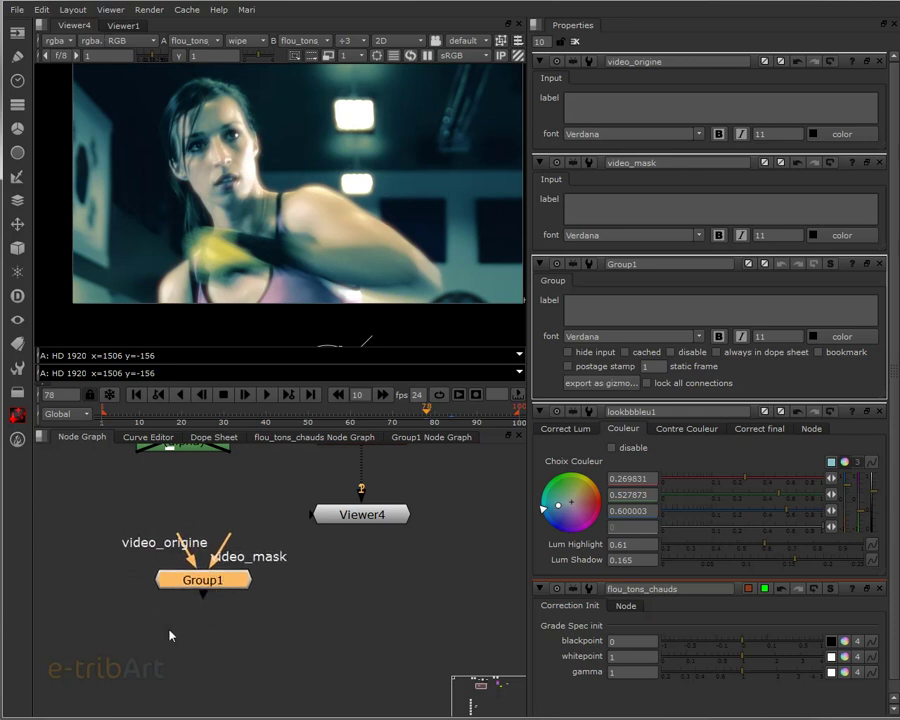
{"action": "scroll", "coordinate": [205, 595], "scroll_direction": "down", "scroll_amount": 2}
{"action": "middle_click_drag", "start_coordinate": [205, 593], "coordinate": [198, 610]}
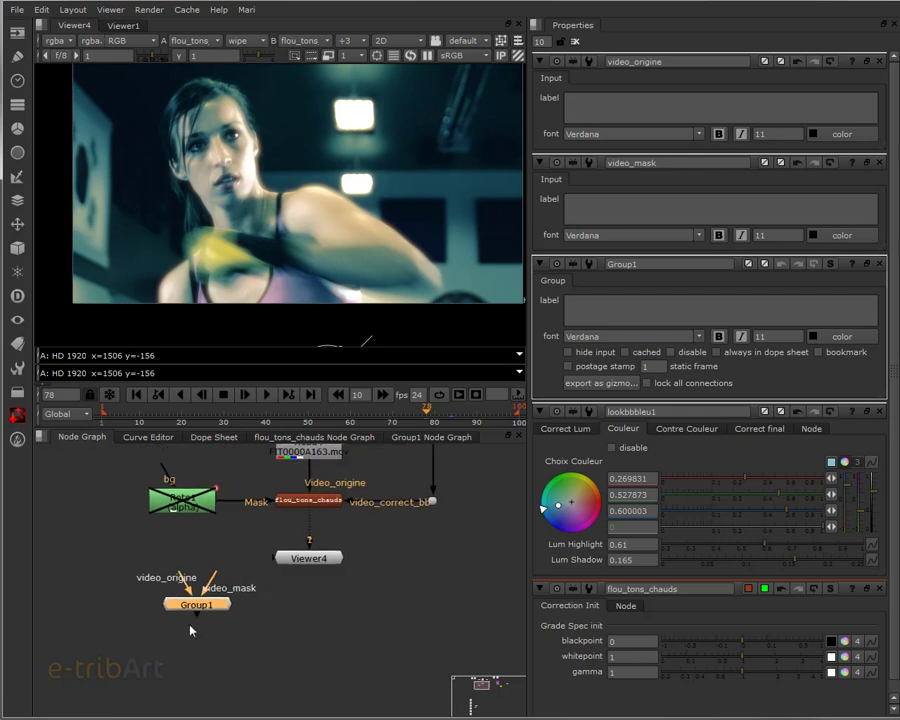
{"action": "left_click_drag", "start_coordinate": [198, 618], "coordinate": [198, 672]}
{"action": "scroll", "coordinate": [202, 610], "scroll_direction": "up", "scroll_amount": 1}
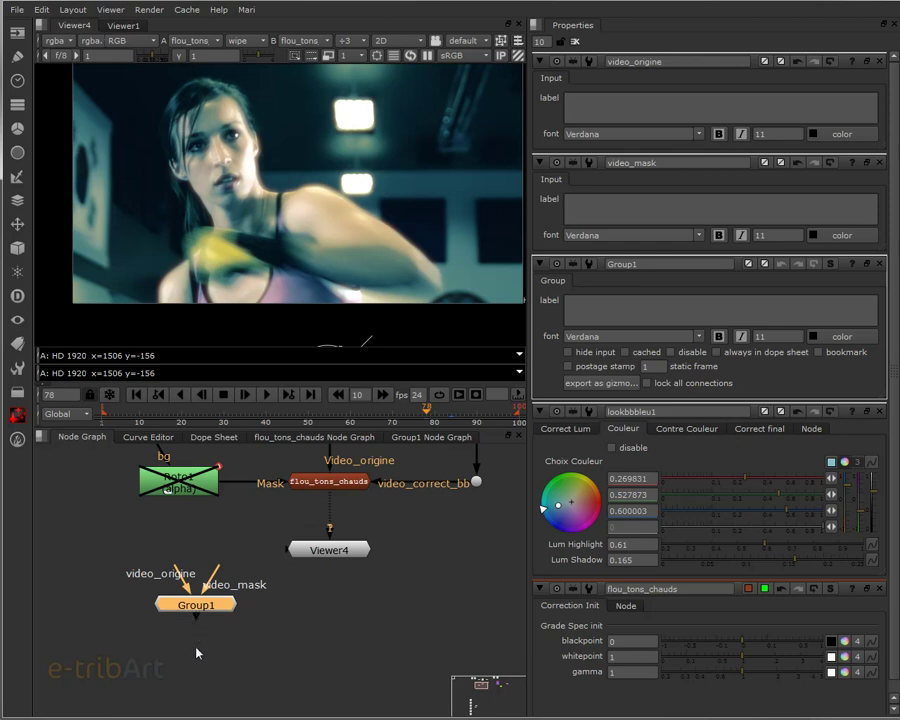
{"action": "left_click_drag", "start_coordinate": [205, 609], "coordinate": [211, 607]}
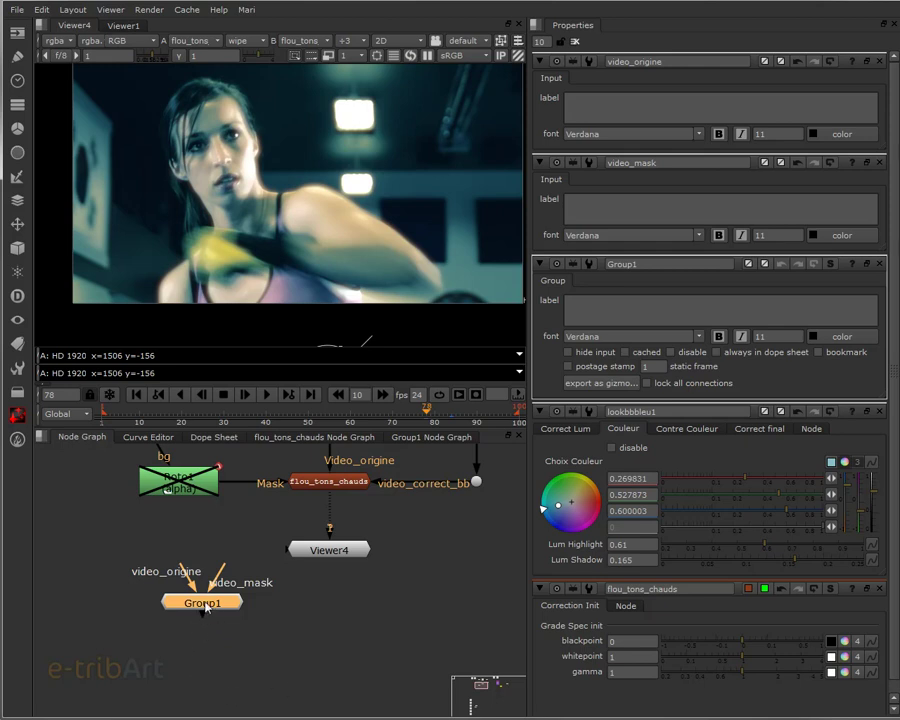
{"action": "left_click_drag", "start_coordinate": [207, 607], "coordinate": [181, 592]}
- Select the flou_tons_chauds group and examine its labelled input connections for comparison
{"action": "middle_click_drag", "start_coordinate": [191, 639], "coordinate": [165, 671]}
{"action": "middle_click_drag", "start_coordinate": [272, 572], "coordinate": [256, 628]}
{"action": "scroll", "coordinate": [257, 623], "scroll_direction": "up", "scroll_amount": 3}
{"action": "left_click", "coordinate": [289, 592]}
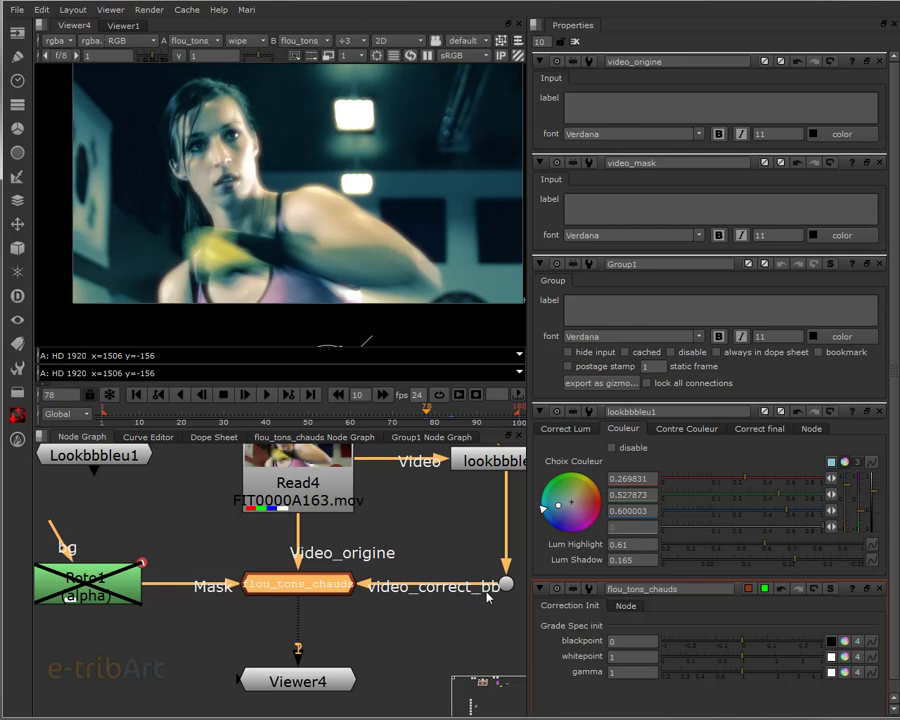
- Open the flou_tons_chauds group's internal node graph and examine its Video_origine and video_correct_bb input nodes
{"action": "middle_click_drag", "start_coordinate": [422, 627], "coordinate": [409, 636]}
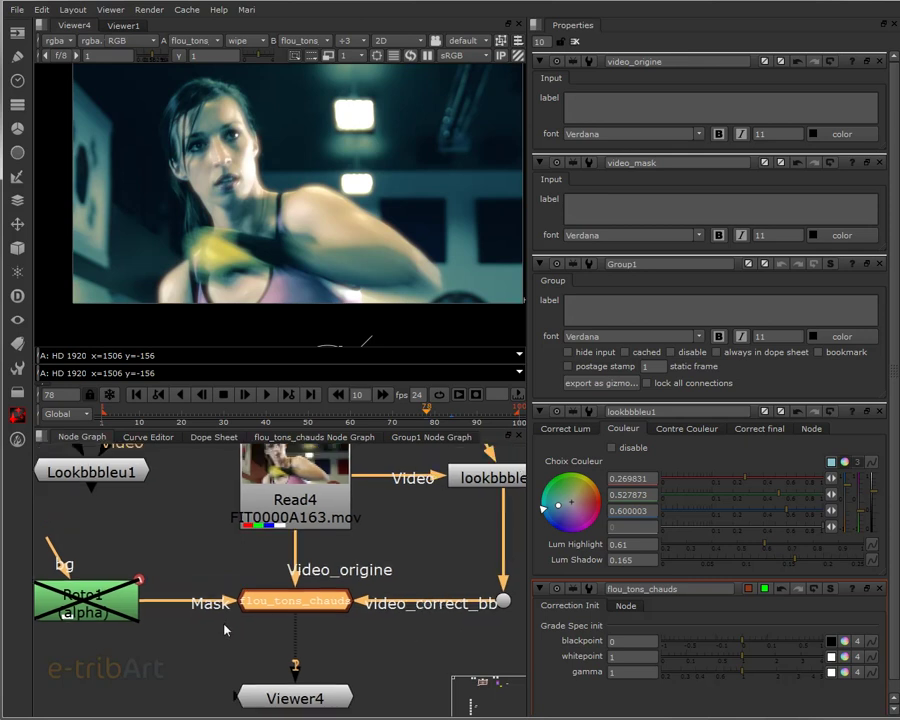
{"action": "scroll", "coordinate": [224, 617], "scroll_direction": "down", "scroll_amount": 3}
{"action": "scroll", "coordinate": [271, 643], "scroll_direction": "up", "scroll_amount": 2}
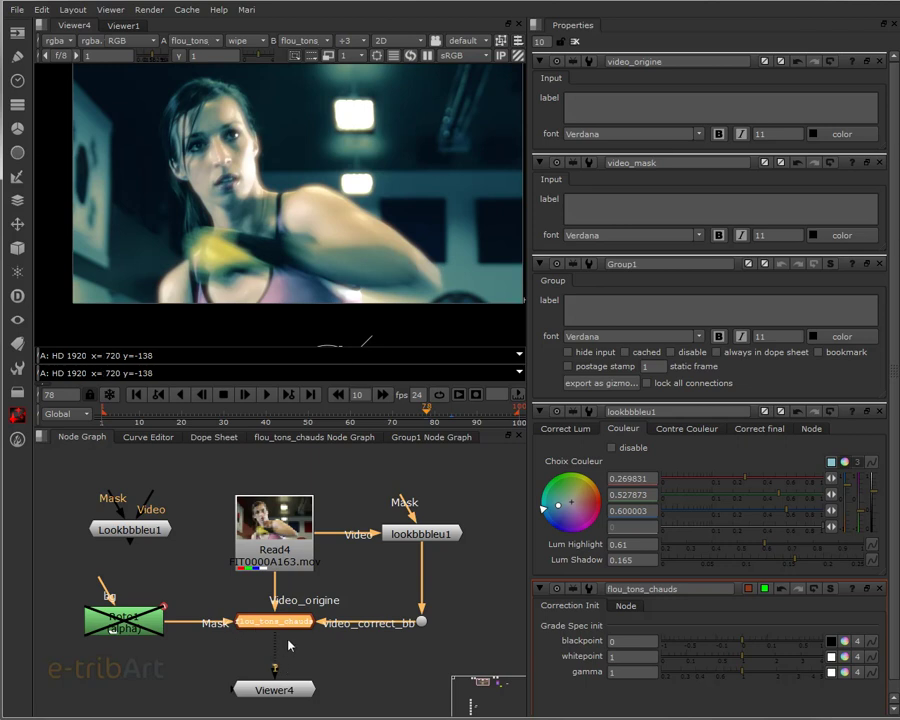
{"action": "left_click", "coordinate": [308, 438]}
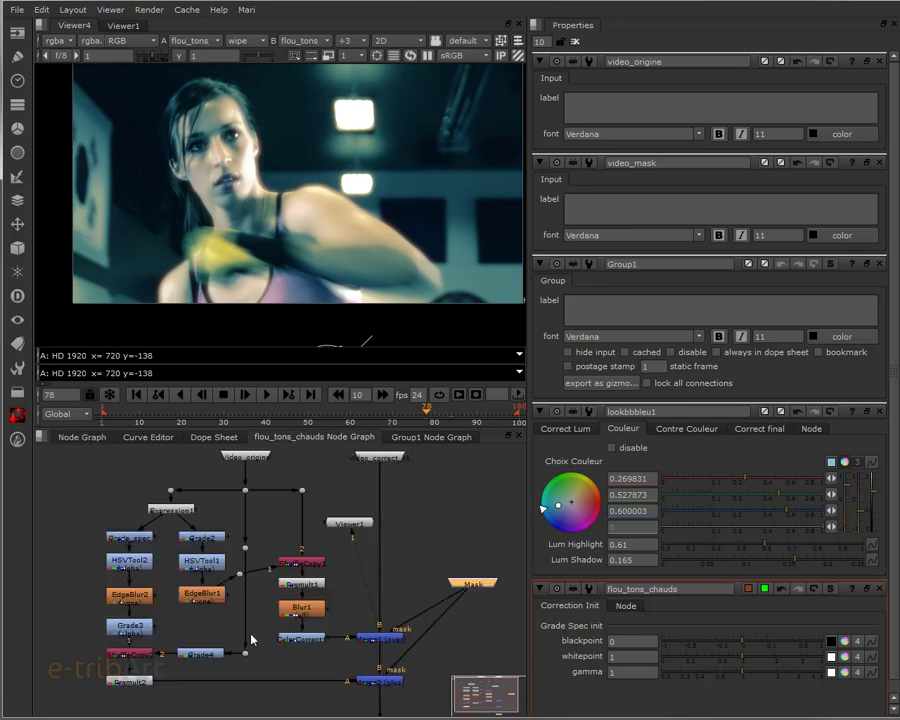
{"action": "scroll", "coordinate": [245, 630], "scroll_direction": "up", "scroll_amount": 1}
{"action": "scroll", "coordinate": [244, 636], "scroll_direction": "down", "scroll_amount": 1}
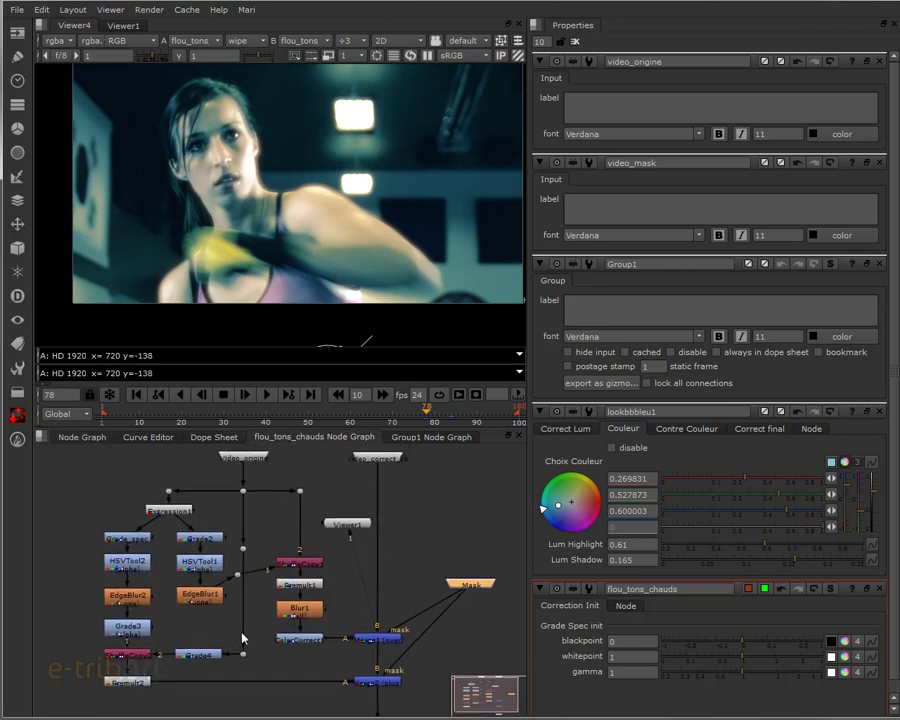
{"action": "scroll", "coordinate": [240, 628], "scroll_direction": "up", "scroll_amount": 2}
{"action": "middle_click_drag", "start_coordinate": [262, 505], "coordinate": [244, 692]}
{"action": "left_click", "coordinate": [224, 532]}
{"action": "left_click", "coordinate": [440, 534]}
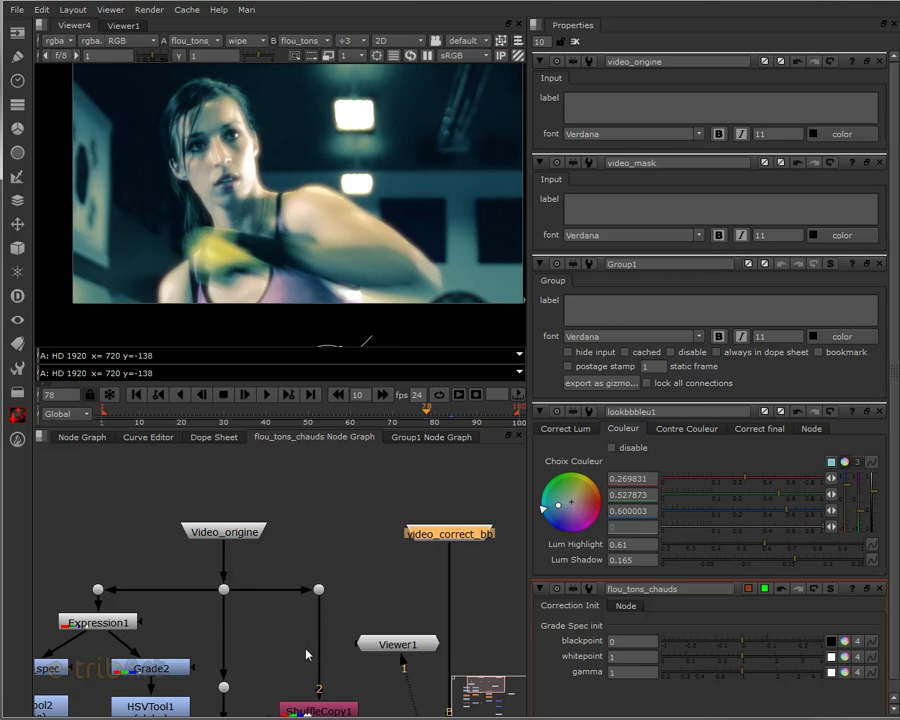
- Examine how Video_origine branches inside flou_tons_chauds and feeds the Expression1 node
{"action": "scroll", "coordinate": [229, 590], "scroll_direction": "down", "scroll_amount": 4}
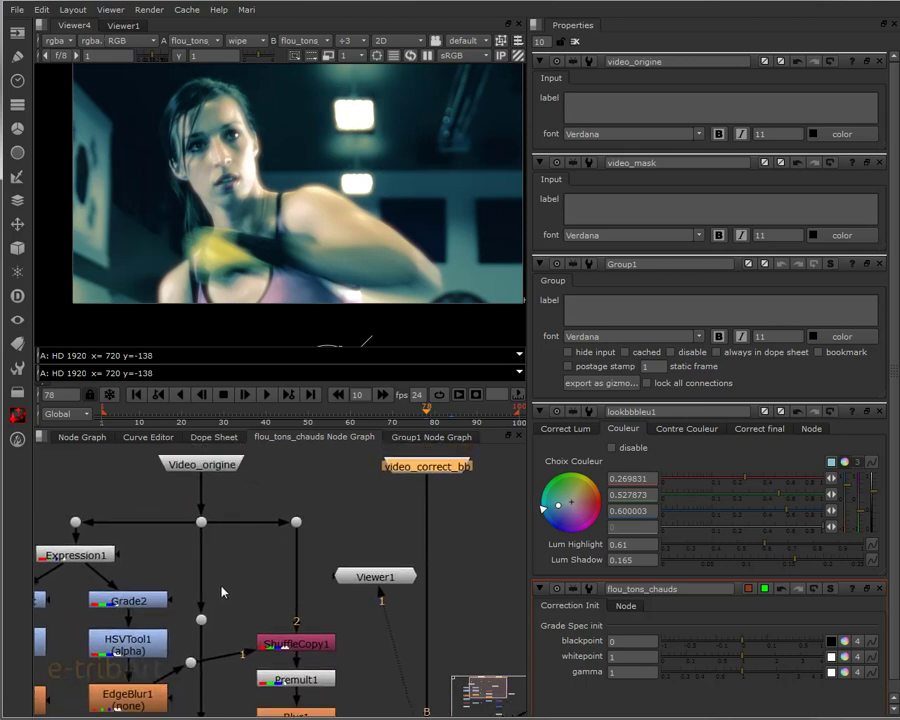
{"action": "mouse_move", "coordinate": [222, 599]}
{"action": "middle_mouse_down"}
{"action": "mouse_move", "coordinate": [205, 586]}
{"action": "mouse_move", "coordinate": [206, 566]}
{"action": "mouse_move", "coordinate": [215, 592]}
{"action": "middle_mouse_up"}
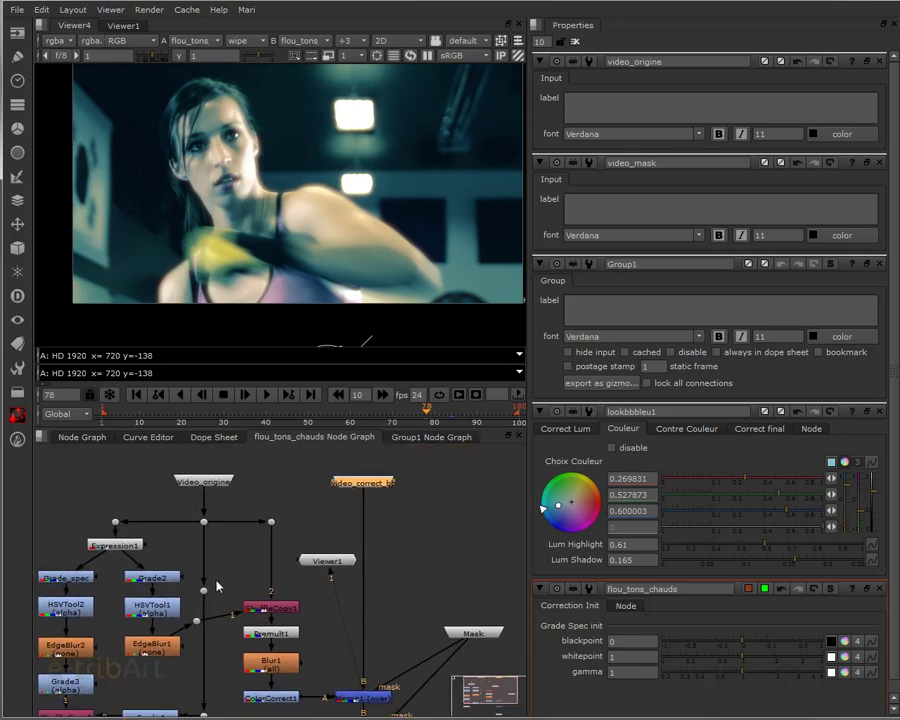
{"action": "left_click", "coordinate": [205, 490]}
{"action": "middle_click_drag", "start_coordinate": [220, 584], "coordinate": [285, 563]}
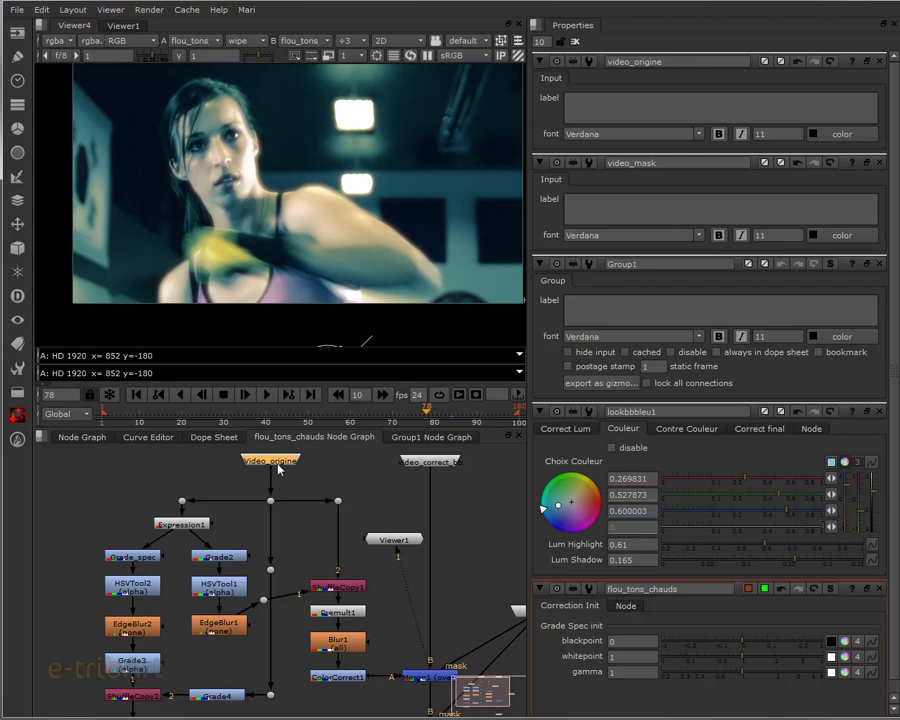
{"action": "middle_click_drag", "start_coordinate": [282, 523], "coordinate": [237, 523]}
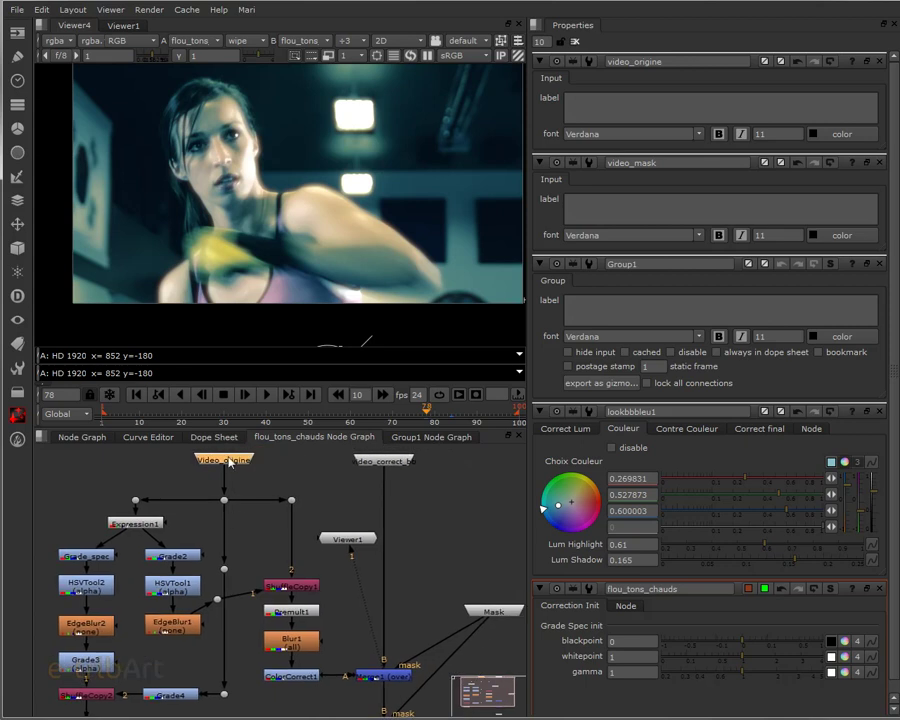
{"action": "left_click", "coordinate": [131, 524]}
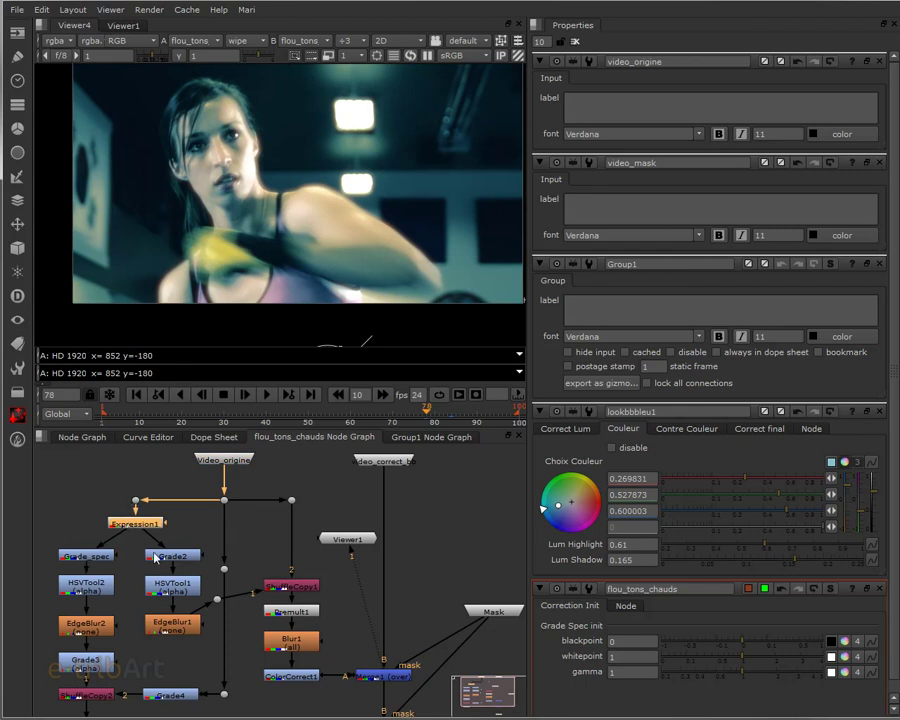
{"action": "scroll", "coordinate": [141, 547], "scroll_direction": "down", "scroll_amount": 2}
{"action": "middle_click_drag", "start_coordinate": [141, 547], "coordinate": [157, 553]}
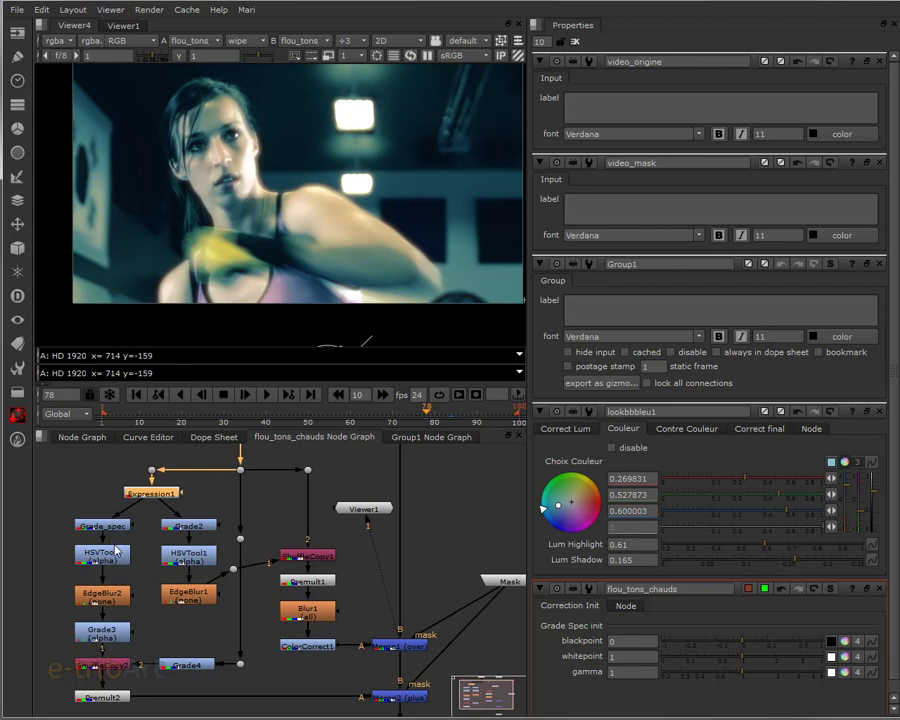
- Disable and re-enable the Merge2 (plus) node to compare its effect on the woman's face
{"action": "scroll", "coordinate": [258, 168], "scroll_direction": "up", "scroll_amount": 3}
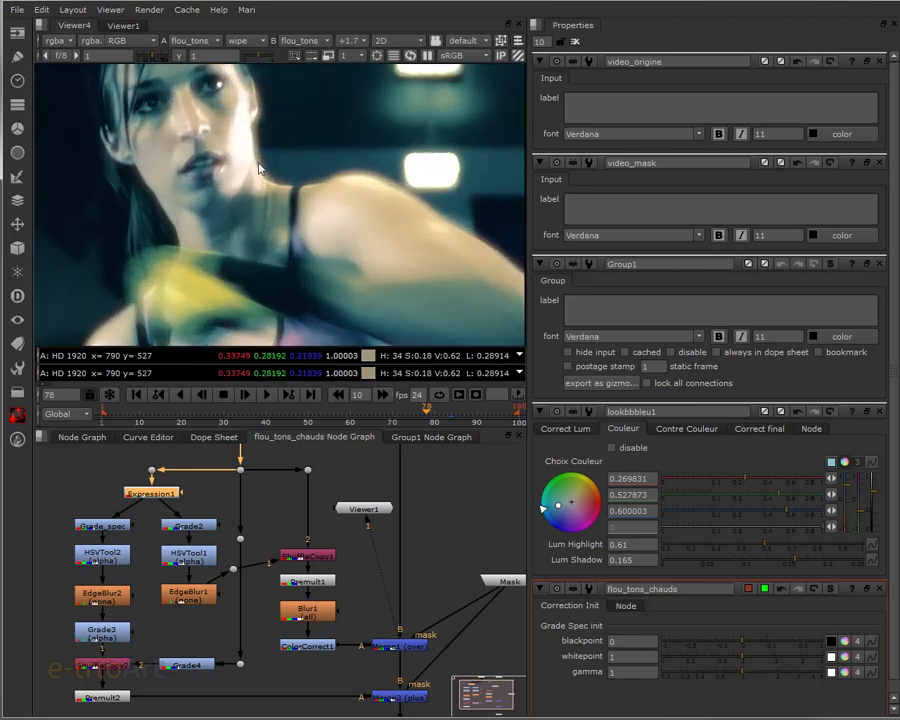
{"action": "scroll", "coordinate": [262, 172], "scroll_direction": "up", "scroll_amount": 3}
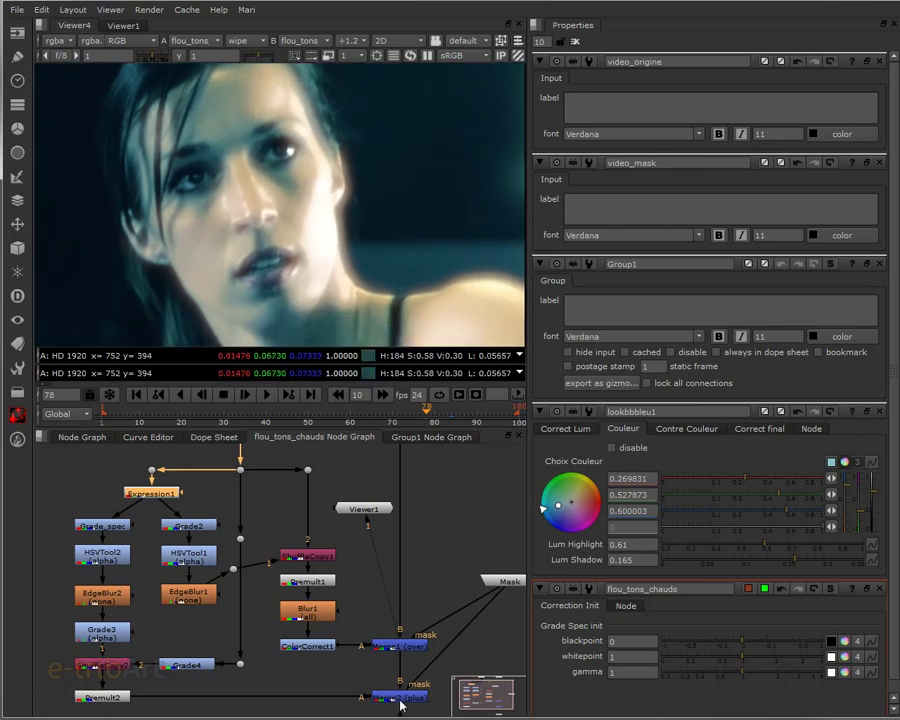
{"action": "middle_click_drag", "start_coordinate": [328, 684], "coordinate": [306, 663]}
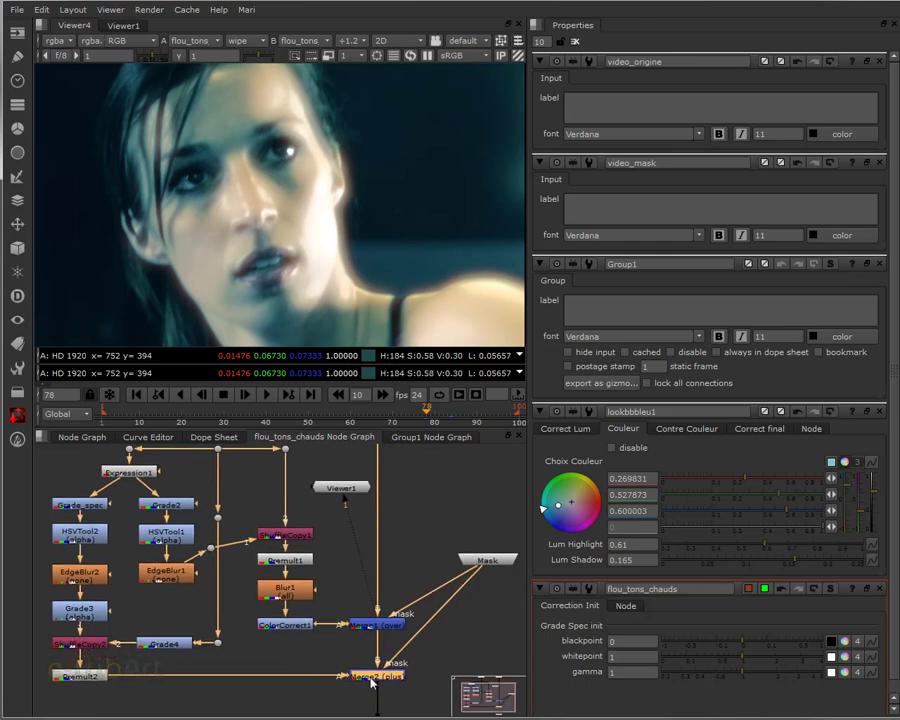
{"action": "key", "text": "d"}
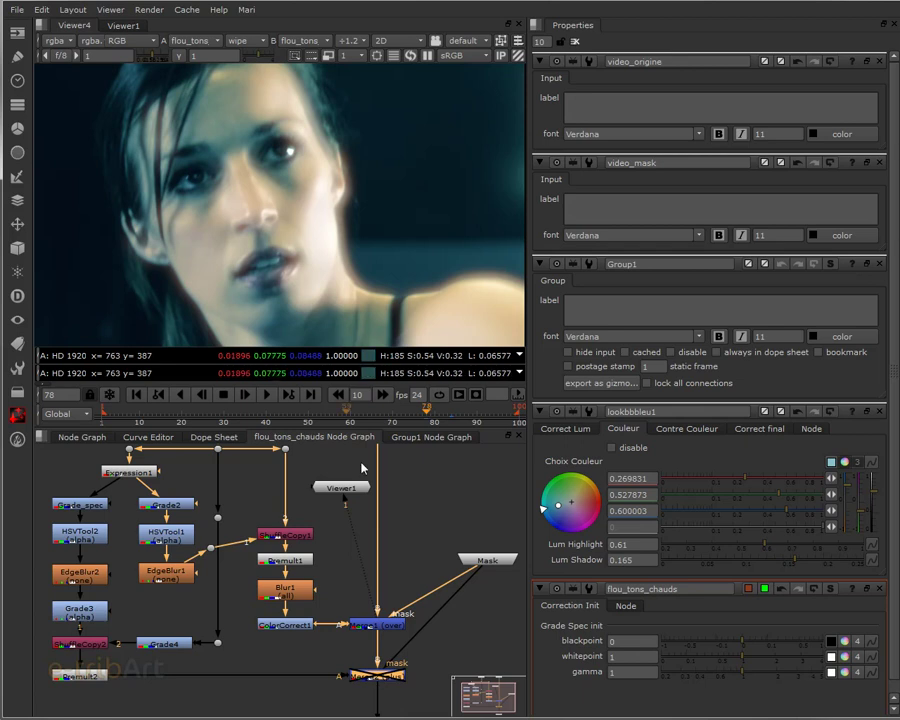
{"action": "key", "text": "d"}
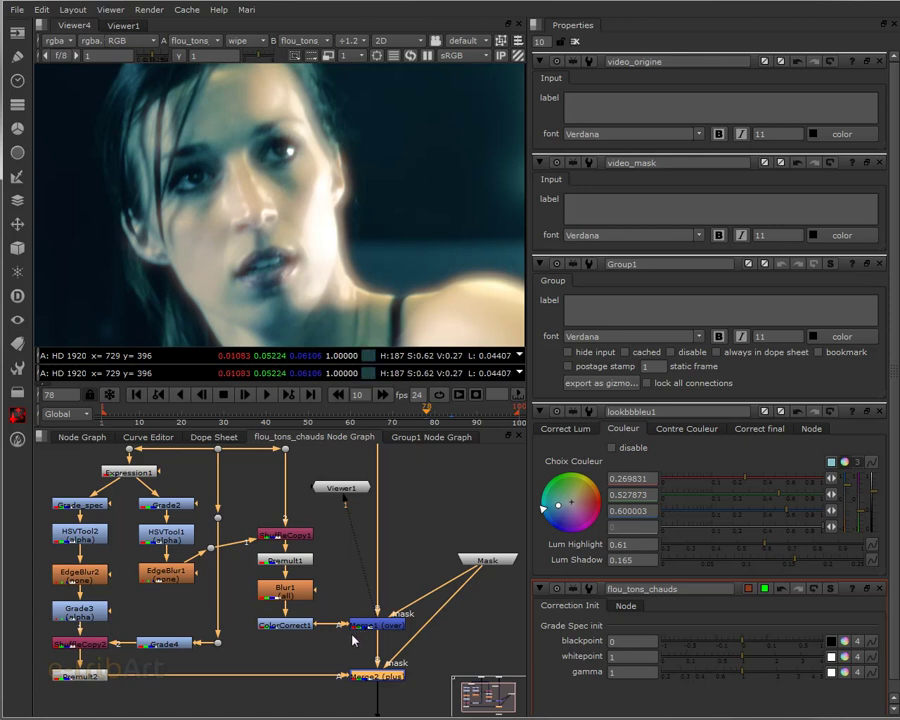
- Disable the Merge1 (over) node to view the face without the blurred warm-tone layer
{"action": "middle_click_drag", "start_coordinate": [236, 622], "coordinate": [250, 636]}
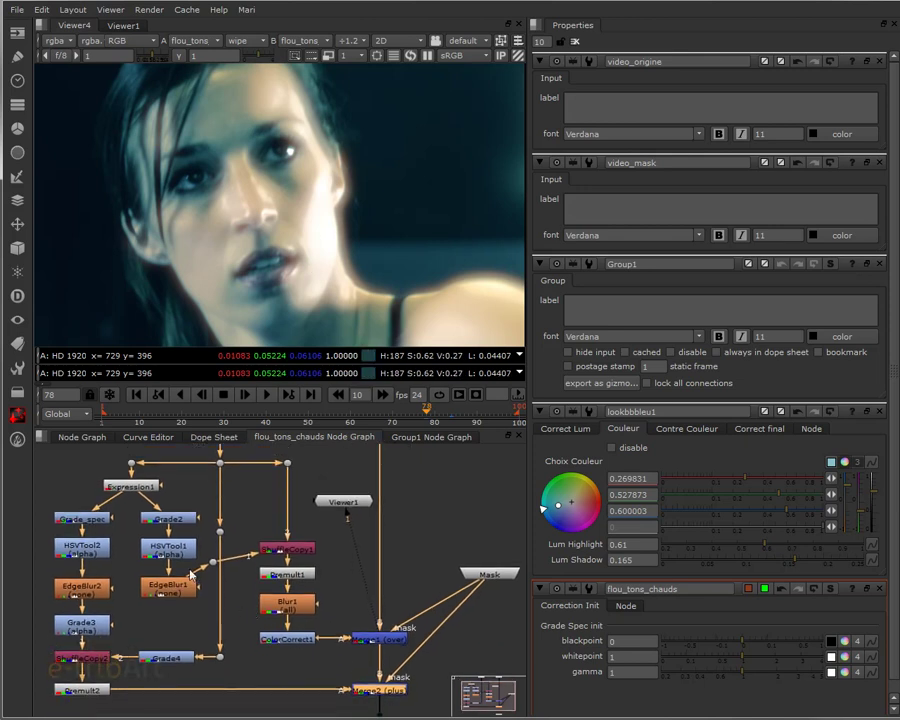
{"action": "left_click", "coordinate": [388, 641]}
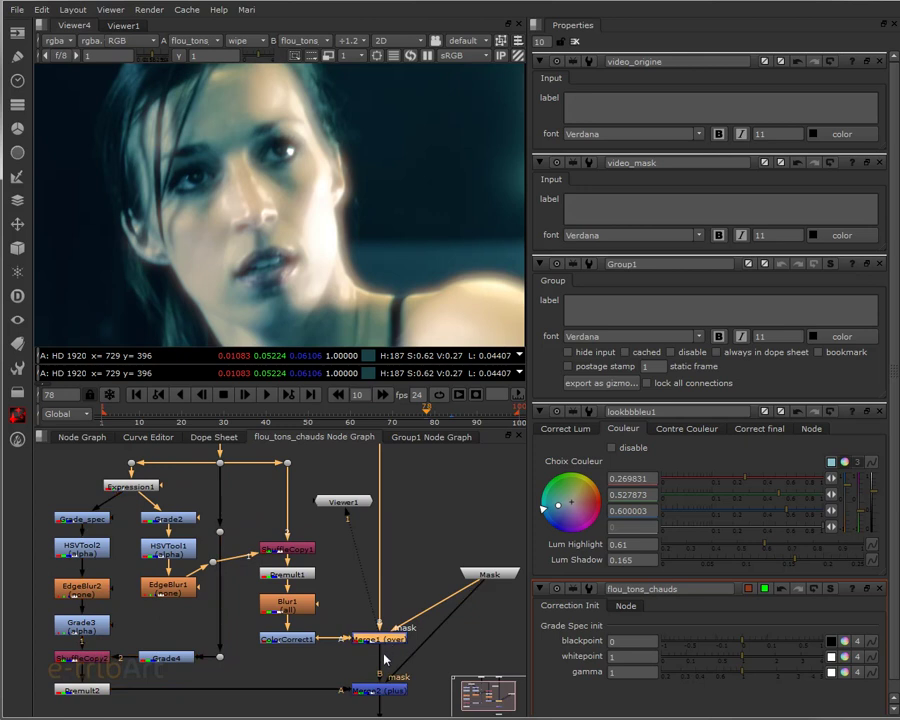
{"action": "key", "text": "d"}
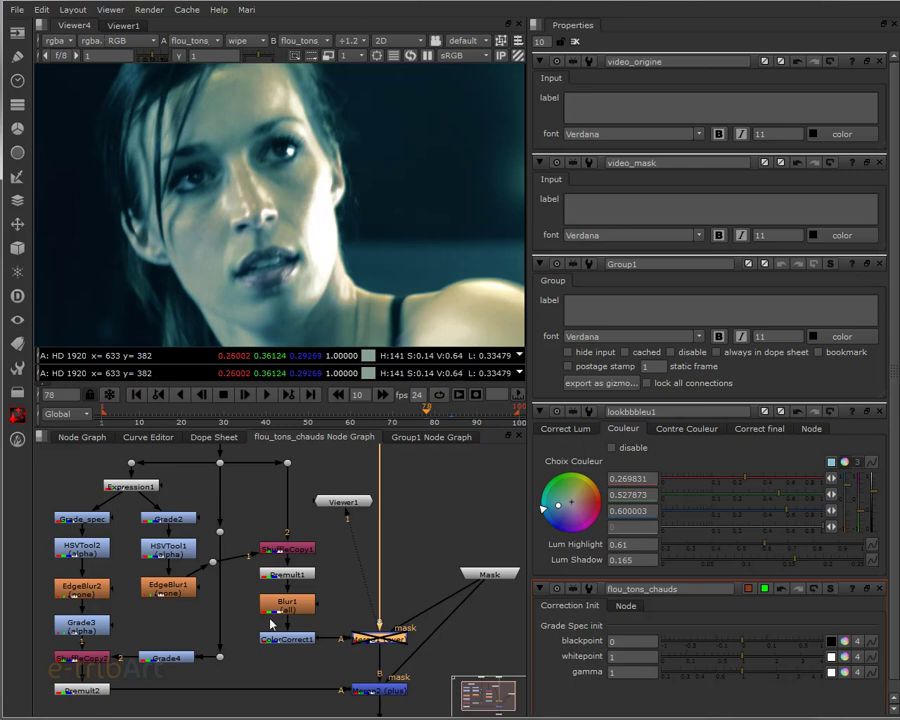
- Examine the branch feeding Merge1, from Grade2, HSVTool1 and EdgeBlur1 through Premult1 to ColorCorrect1
{"action": "left_click", "coordinate": [171, 522]}
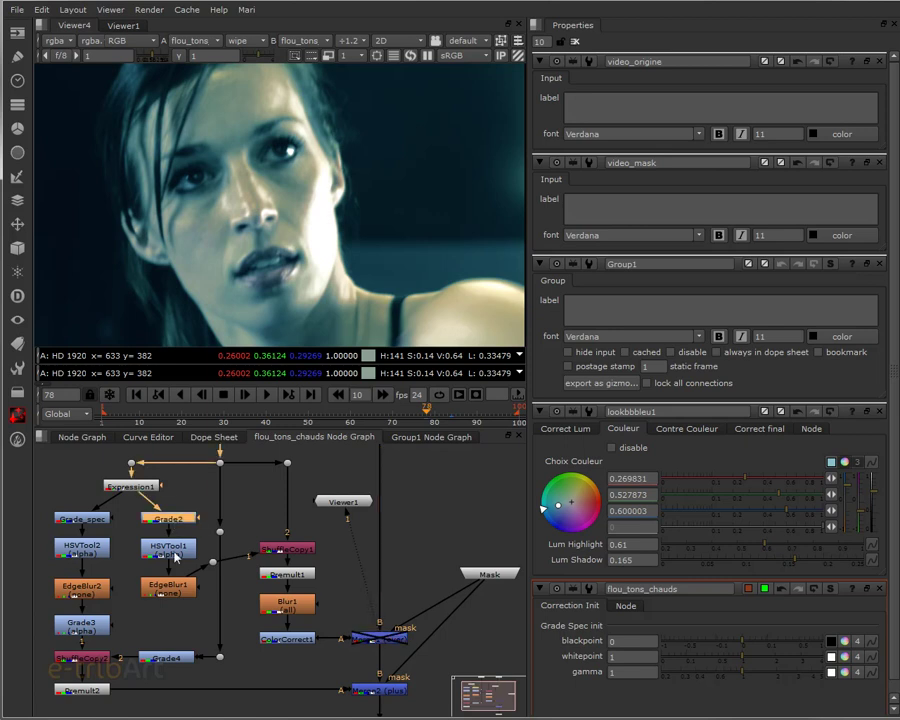
{"action": "left_click", "coordinate": [176, 552]}
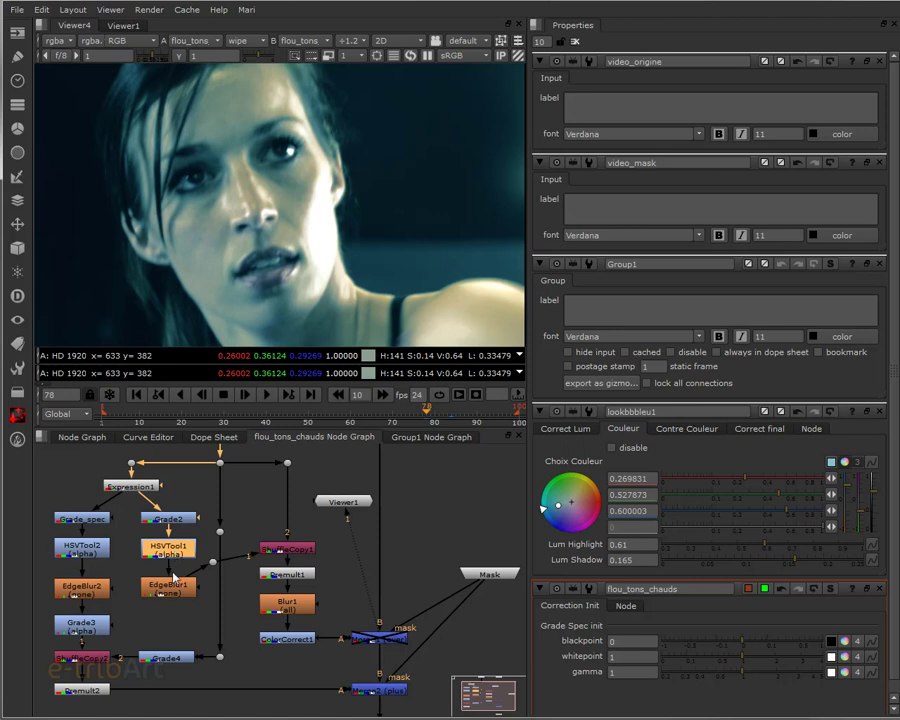
{"action": "left_click", "coordinate": [175, 594]}
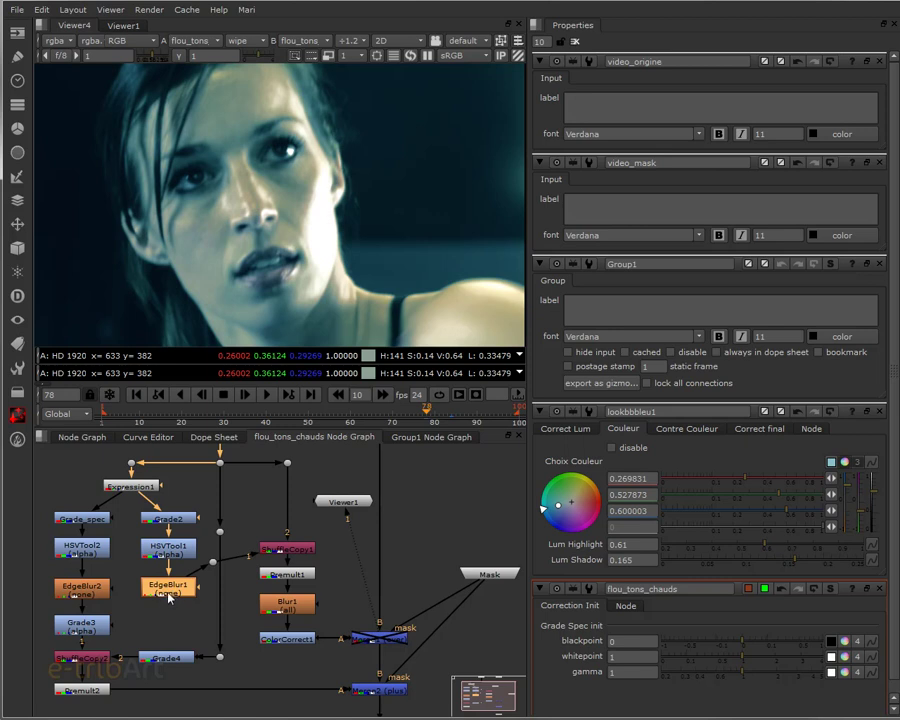
{"action": "left_click", "coordinate": [288, 576]}
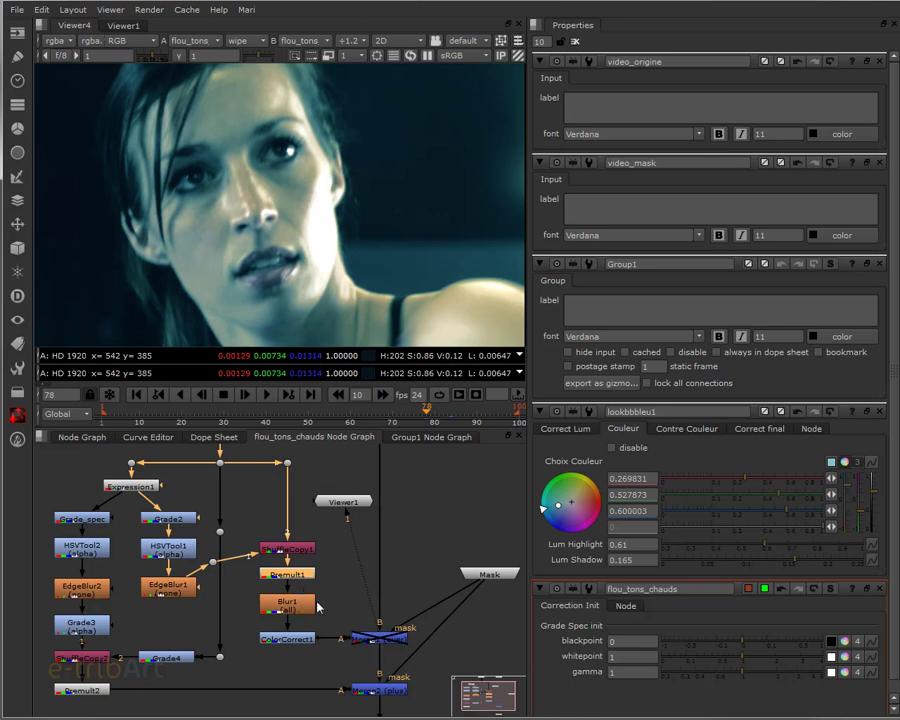
{"action": "left_click", "coordinate": [296, 640]}
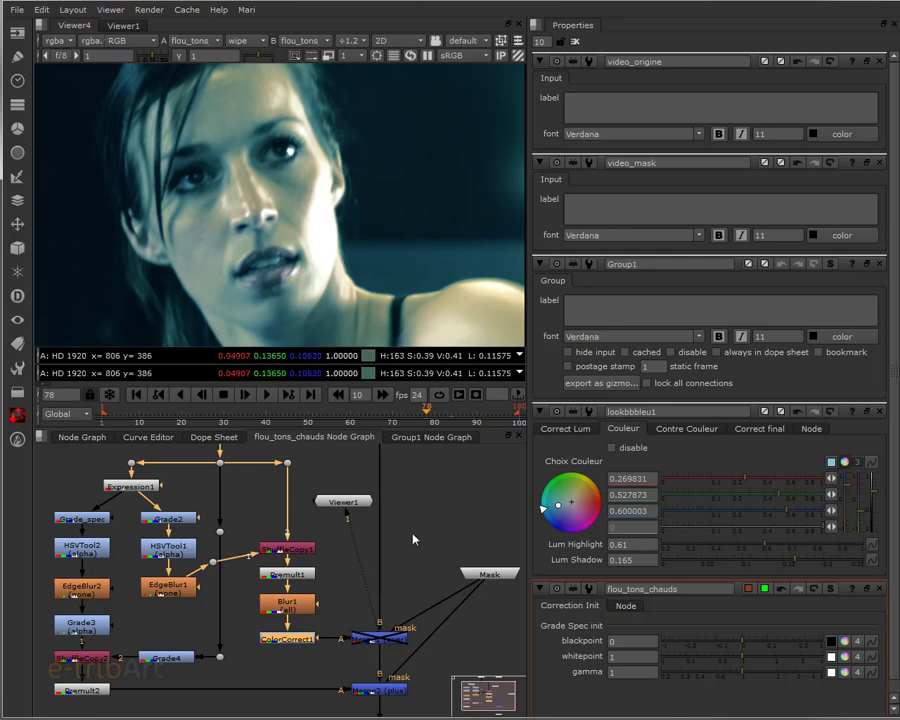
{"action": "scroll", "coordinate": [415, 562], "scroll_direction": "up", "scroll_amount": 2}
{"action": "scroll", "coordinate": [413, 550], "scroll_direction": "up", "scroll_amount": 1}
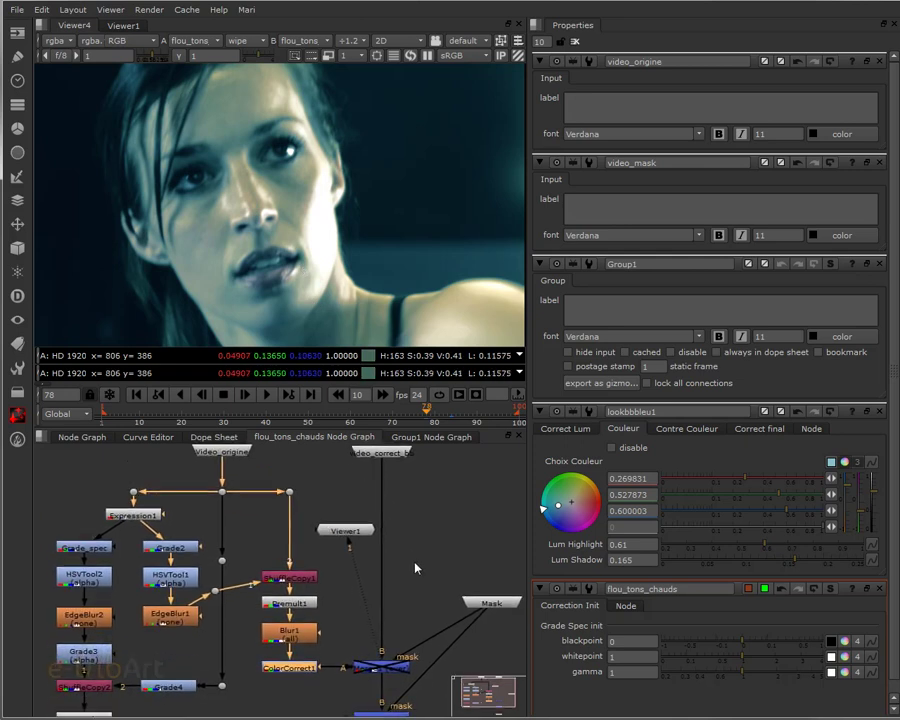
{"action": "scroll", "coordinate": [412, 576], "scroll_direction": "down", "scroll_amount": 1}
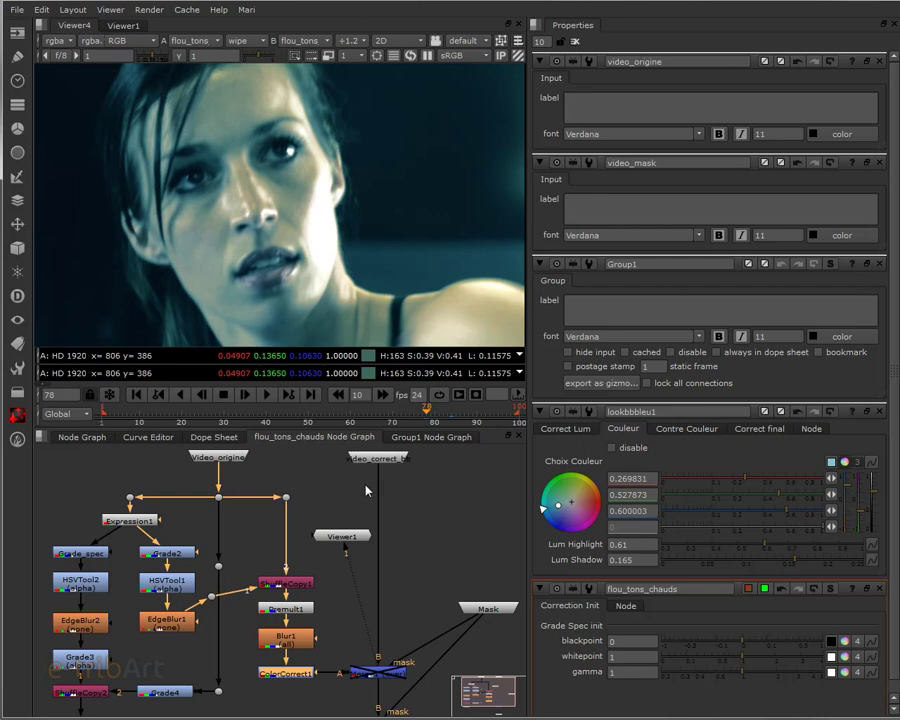
{"action": "middle_click_drag", "start_coordinate": [410, 527], "coordinate": [404, 531]}
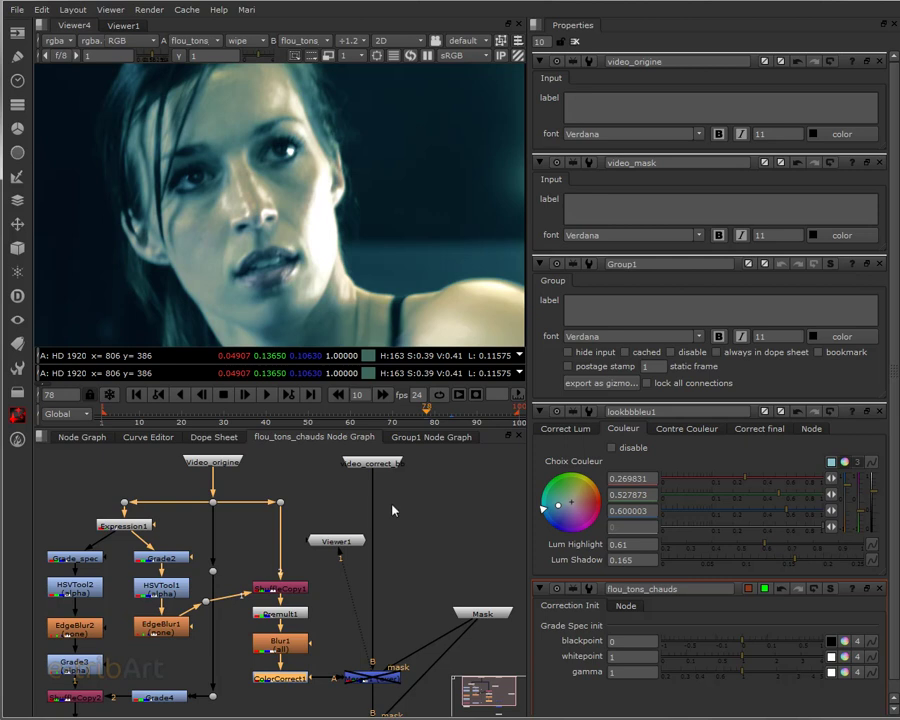
- Re-enable the Merge1 (over) node inside the flou_tons_chauds group
{"action": "middle_click_drag", "start_coordinate": [351, 607], "coordinate": [333, 567]}
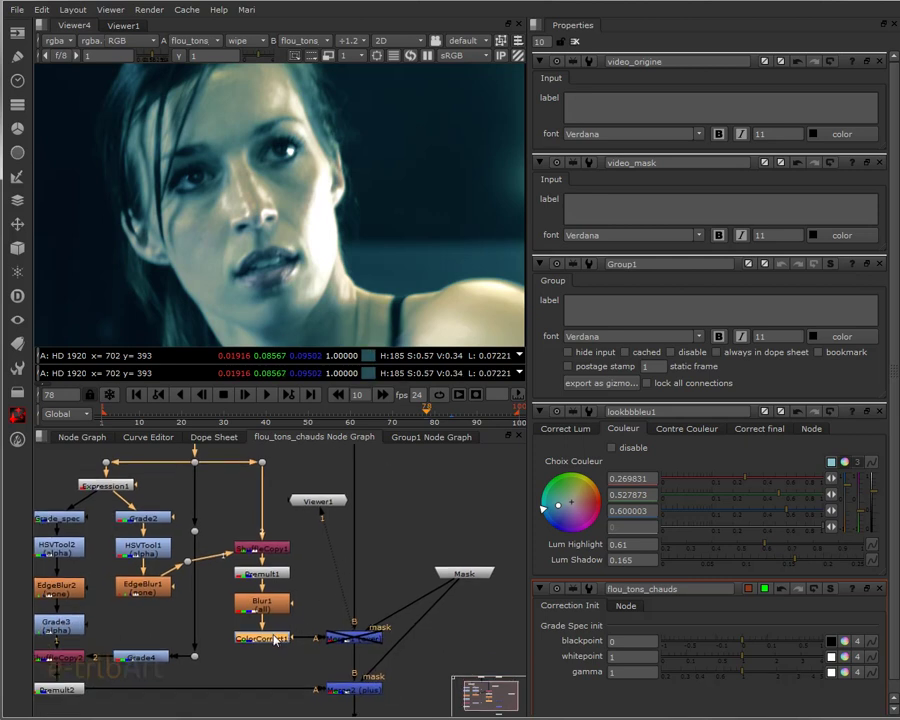
{"action": "left_click", "coordinate": [370, 645]}
{"action": "key", "text": "d"}
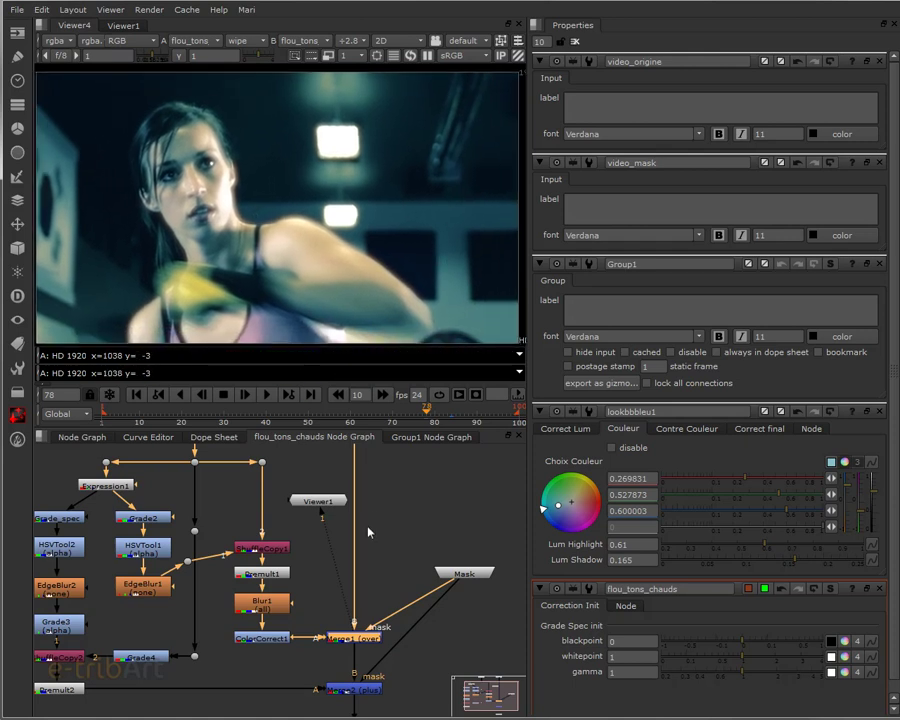
- Review the whole flou_tons_chauds graph and its video_correct_bb and Video_origine input nodes
{"action": "key", "text": "f"}
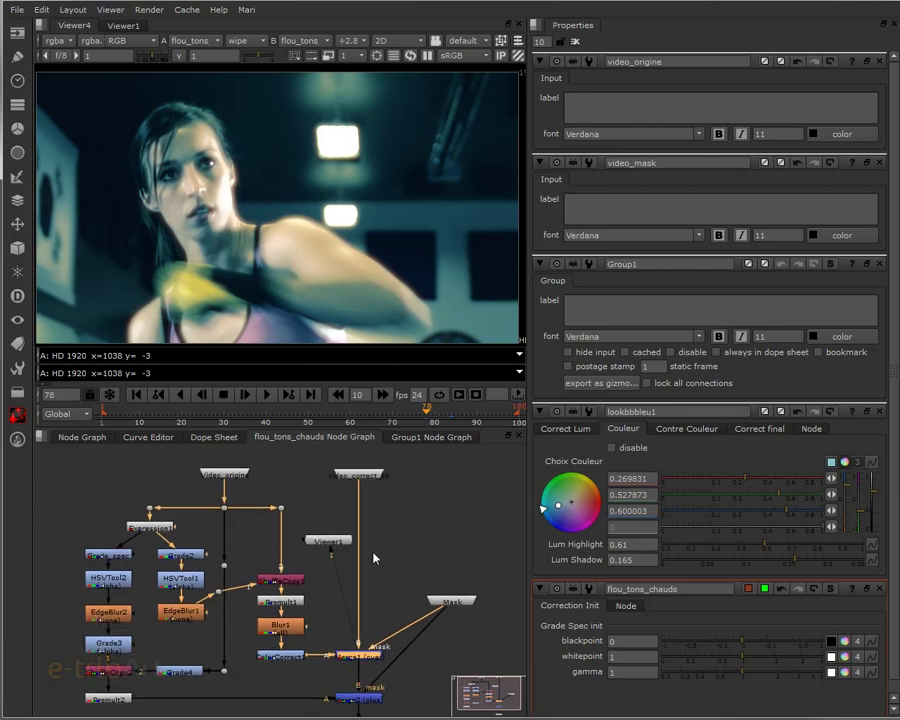
{"action": "scroll", "coordinate": [375, 558], "scroll_direction": "up", "scroll_amount": 5}
{"action": "left_click", "coordinate": [392, 506]}
{"action": "left_click_drag", "start_coordinate": [392, 508], "coordinate": [393, 503]}
{"action": "left_click", "coordinate": [217, 504]}
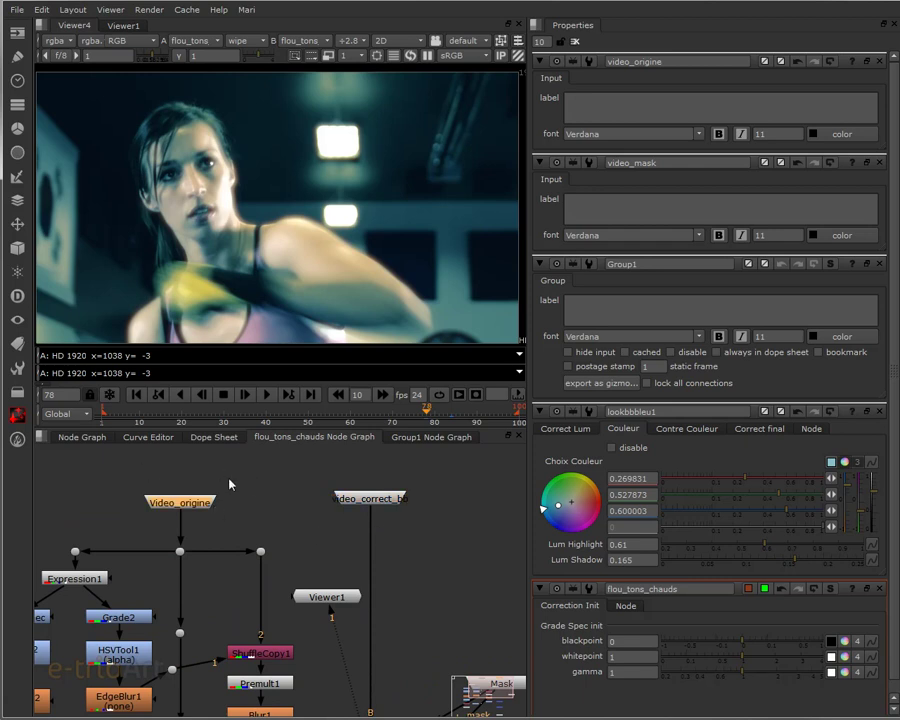
- In the main node graph, detach lookbbbleu1 from its connections and disconnect Read4 from the dot feeding video_correct_bb
{"action": "left_click", "coordinate": [87, 438]}
{"action": "scroll", "coordinate": [219, 556], "scroll_direction": "up", "scroll_amount": 3}
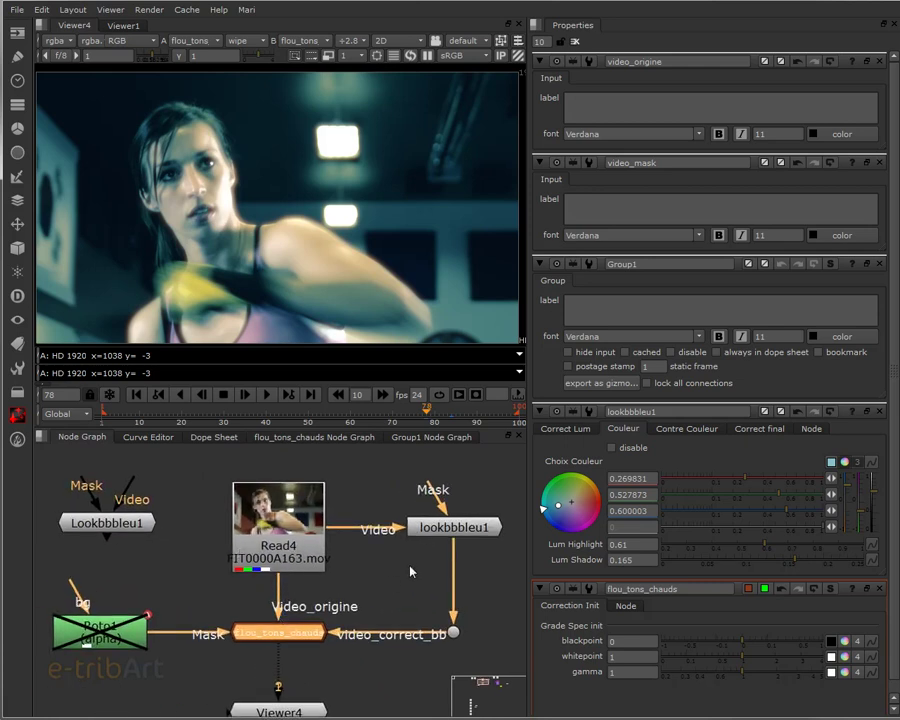
{"action": "left_click", "coordinate": [436, 521]}
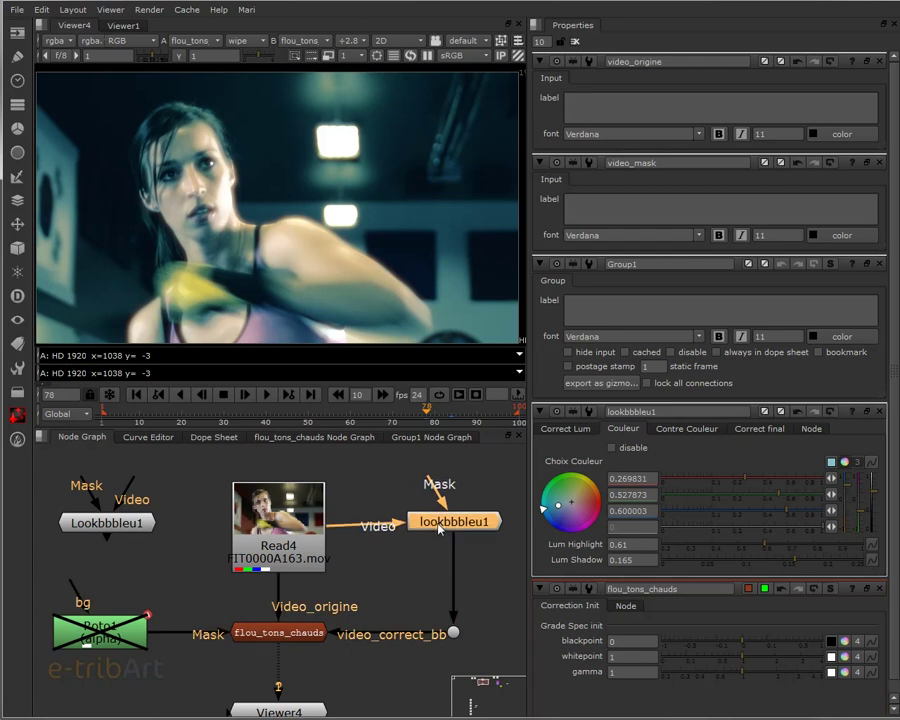
{"action": "key", "text": "ctrl+d"}
{"action": "left_click_drag", "start_coordinate": [453, 535], "coordinate": [298, 526]}
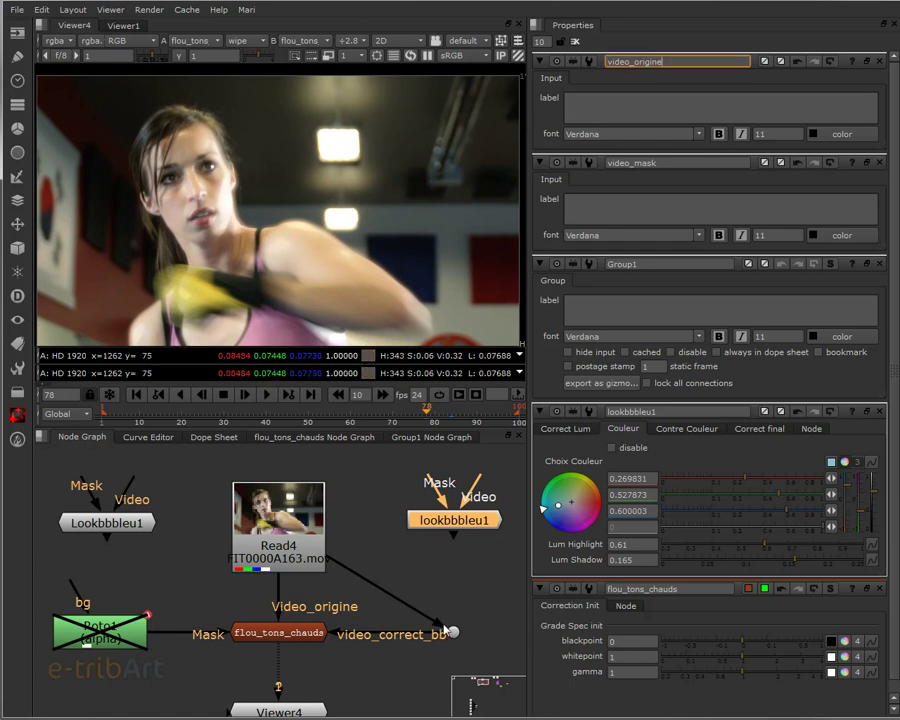
{"action": "left_click_drag", "start_coordinate": [440, 627], "coordinate": [439, 501]}
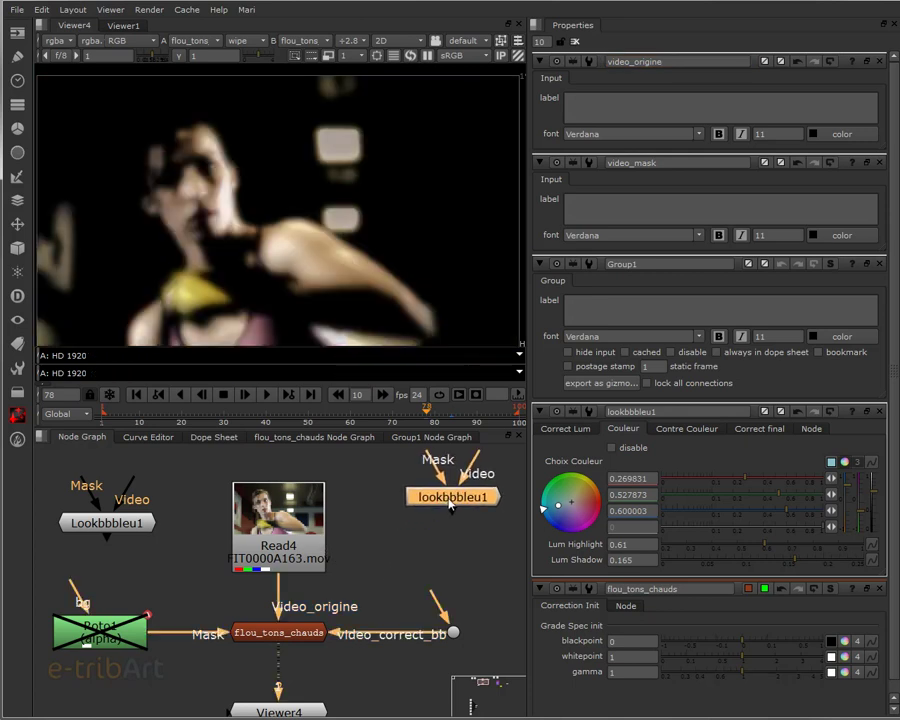
{"action": "left_click_drag", "start_coordinate": [460, 500], "coordinate": [494, 505]}
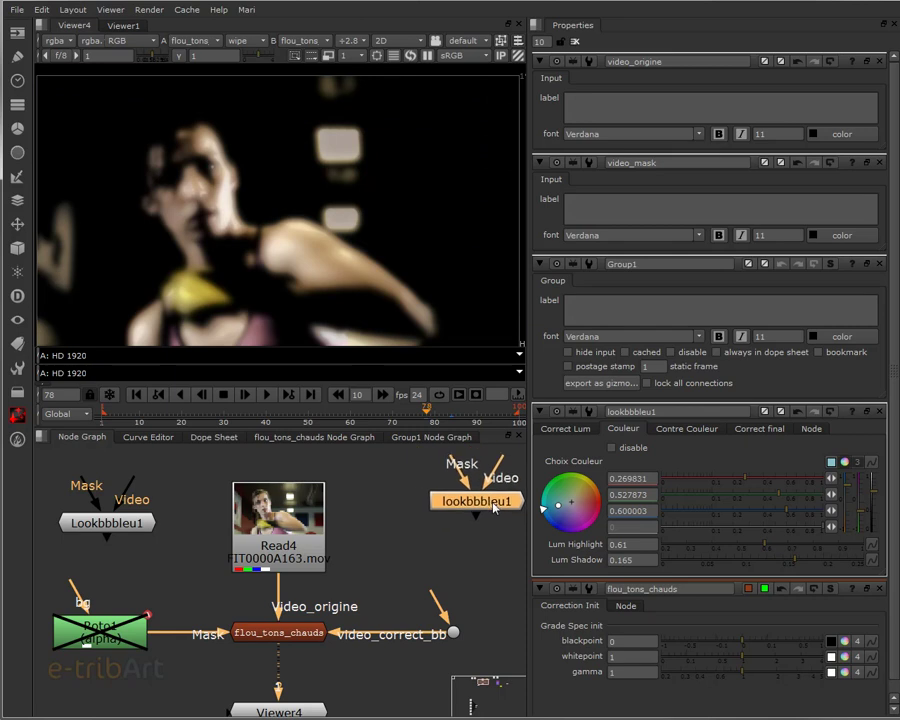
{"action": "left_click", "coordinate": [297, 543]}
{"action": "key", "text": "g"}
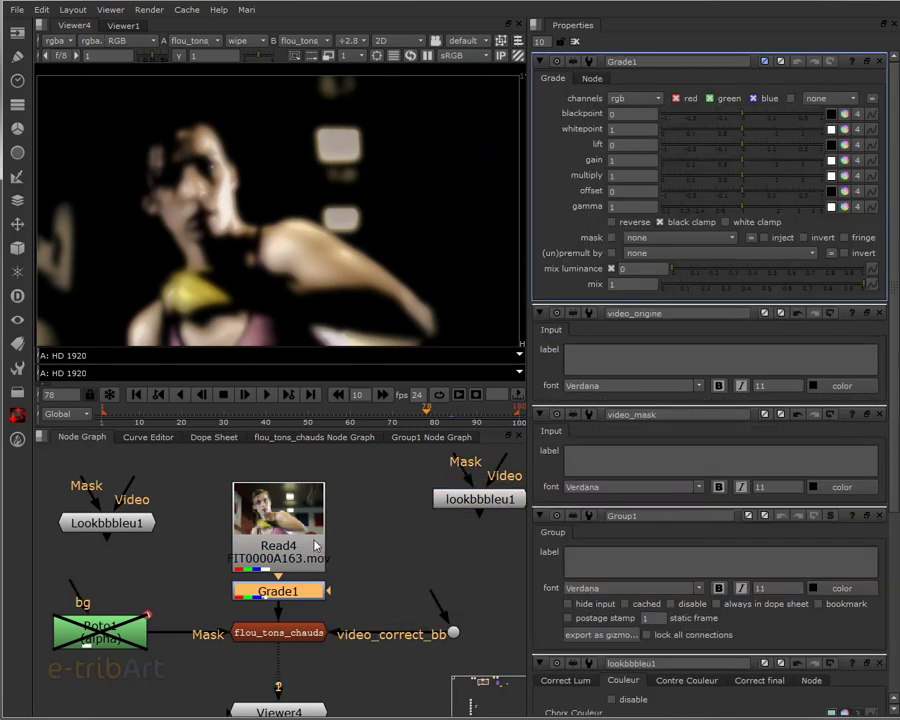
{"action": "key", "text": "Delete"}
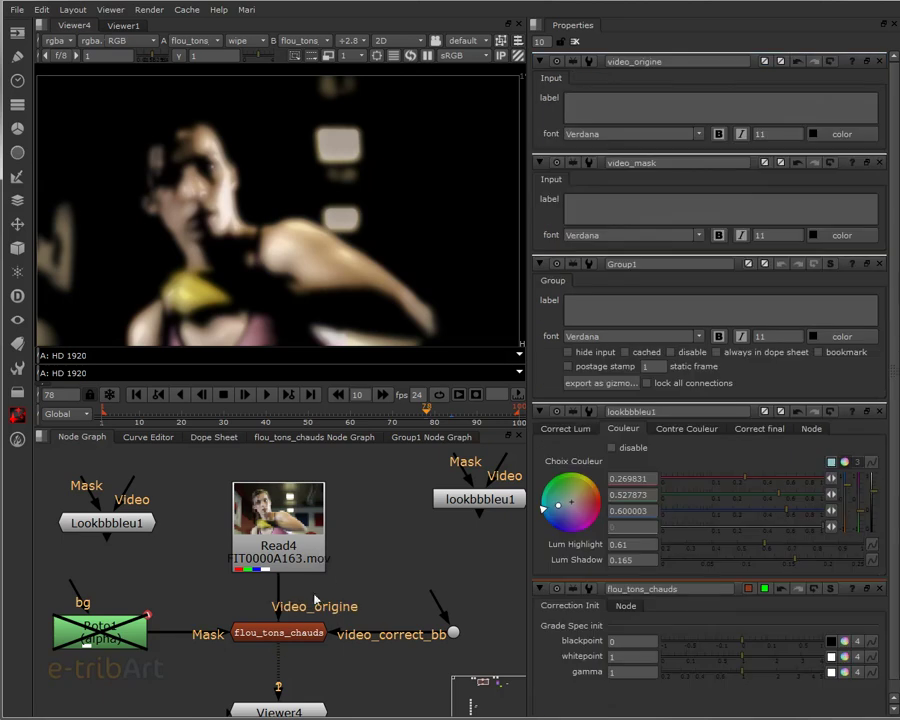
- Add an independent Grade node beside Read4, feed it from Read4, and connect its output to the dot feeding video_correct_bb
{"action": "key", "text": "g"}
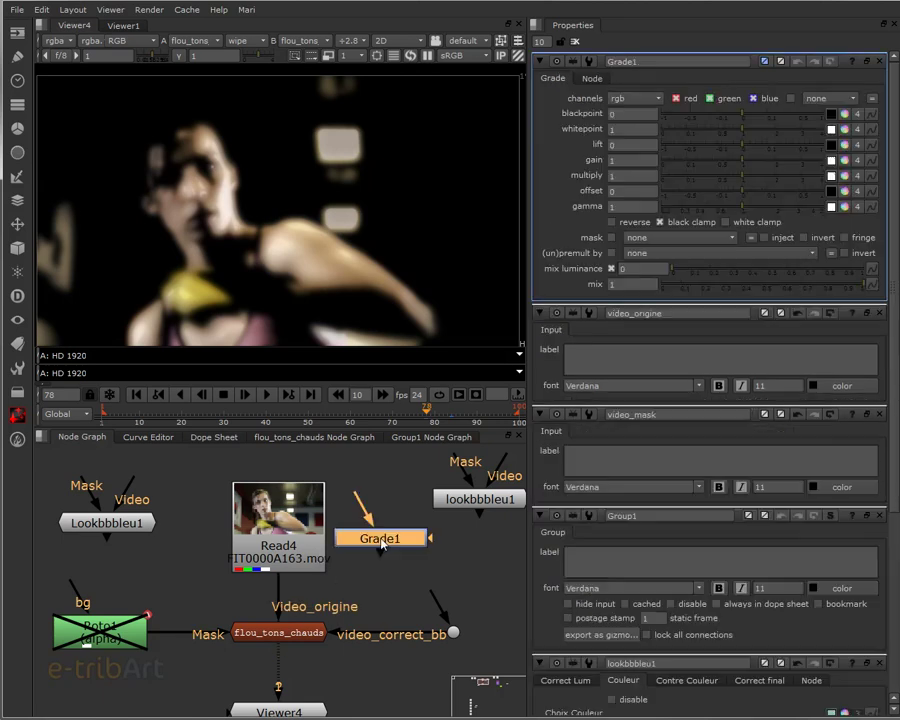
{"action": "mouse_move", "coordinate": [386, 545]}
{"action": "left_mouse_down"}
{"action": "mouse_move", "coordinate": [403, 541]}
{"action": "mouse_move", "coordinate": [396, 539]}
{"action": "left_mouse_up"}
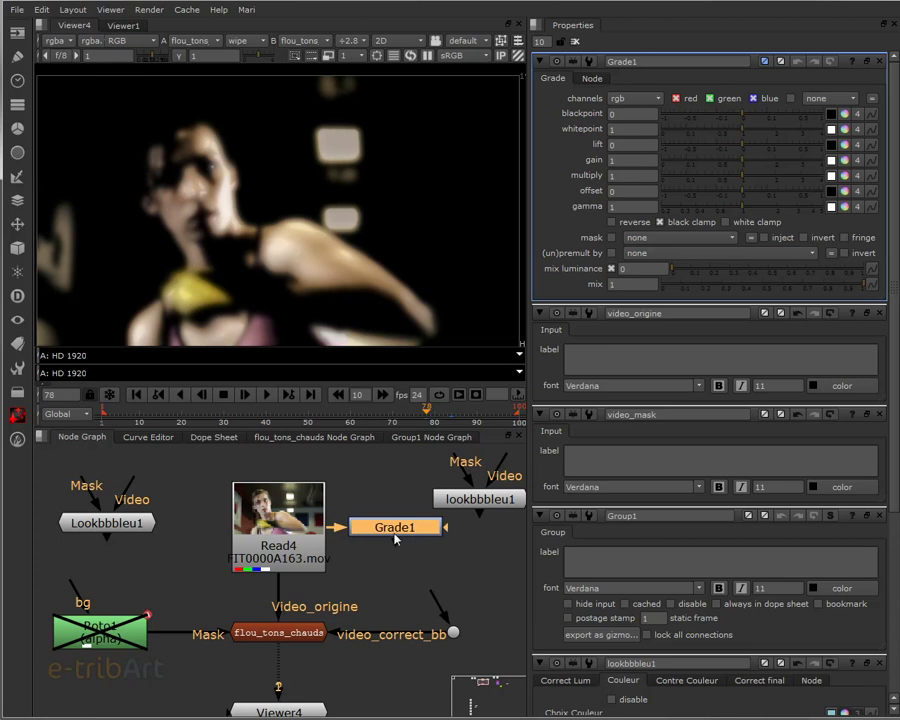
{"action": "key", "text": "Delete"}
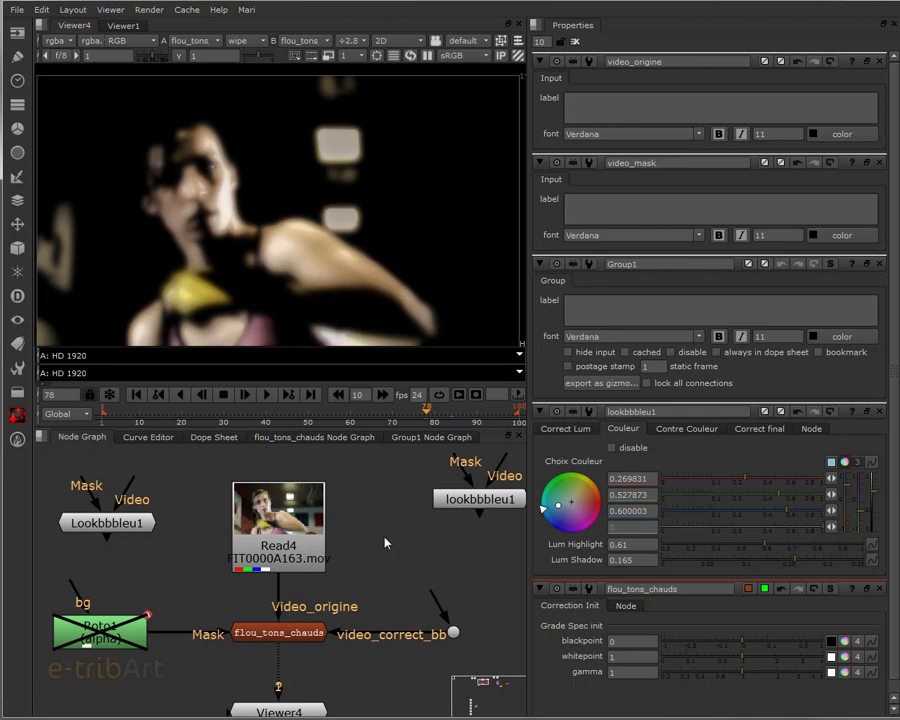
{"action": "key", "text": "ctrl+z"}
{"action": "left_click", "coordinate": [364, 505]}
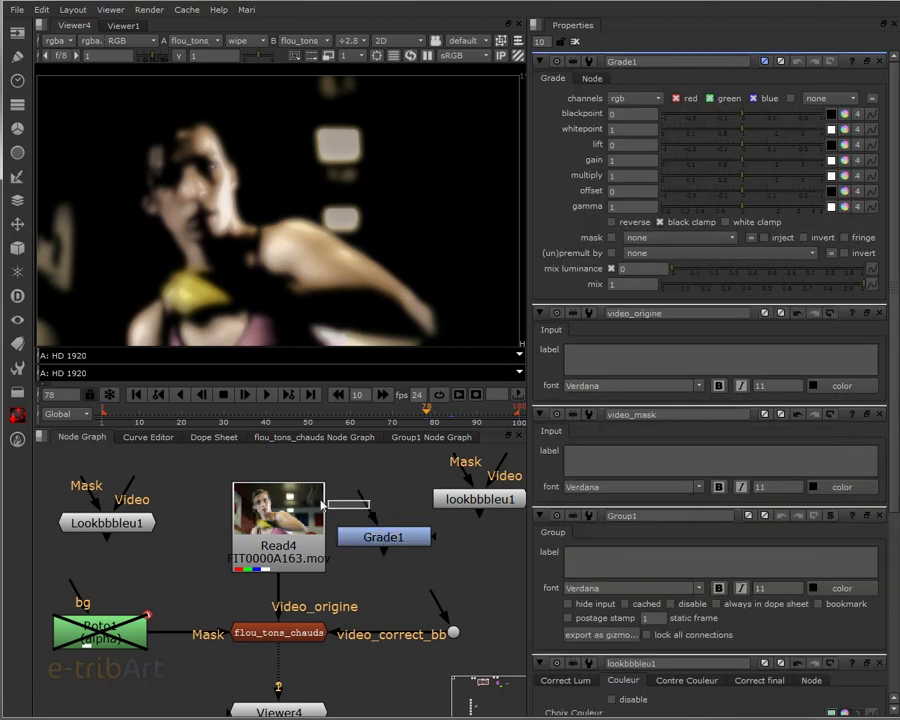
{"action": "left_click_drag", "start_coordinate": [386, 549], "coordinate": [452, 634]}
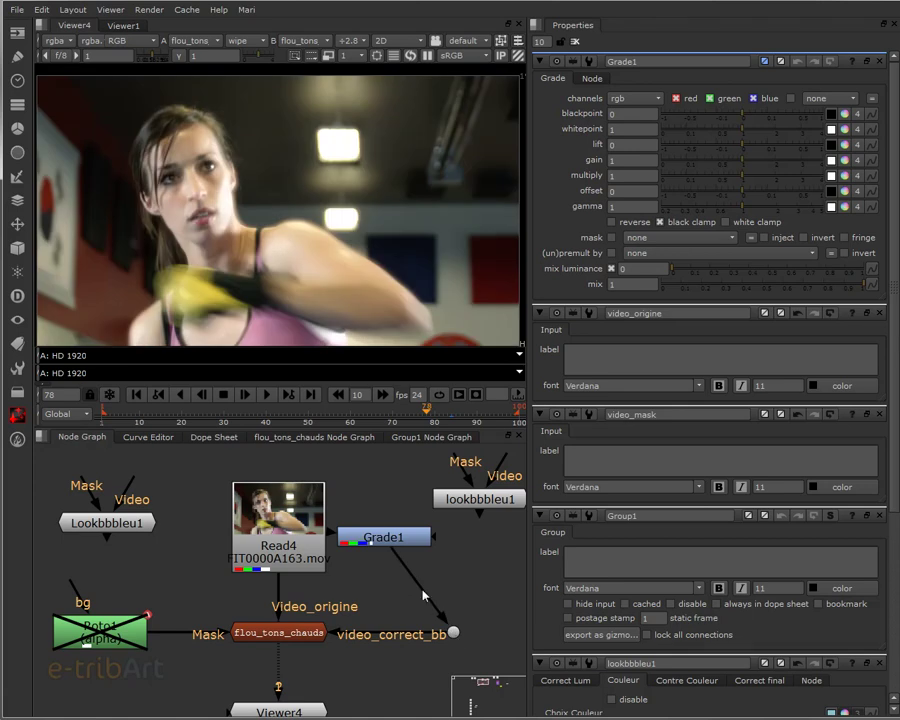
- Tint Grade1's gamma toward blue, setting blue to 1.42 and lowering red to about 0.852 and green to about 0.955
{"action": "left_click", "coordinate": [378, 544]}
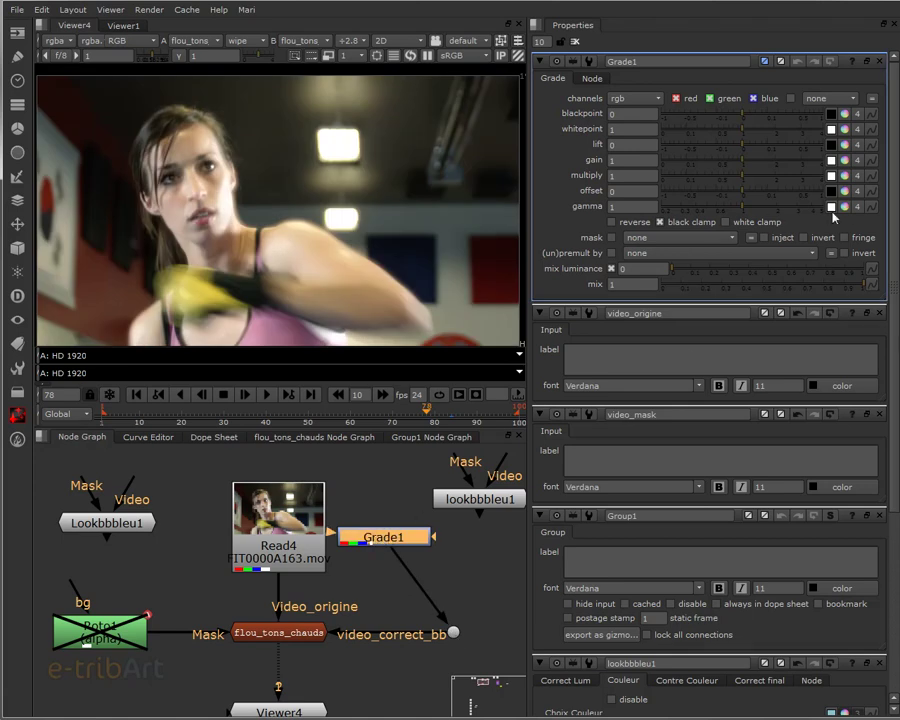
{"action": "left_click", "coordinate": [843, 206]}
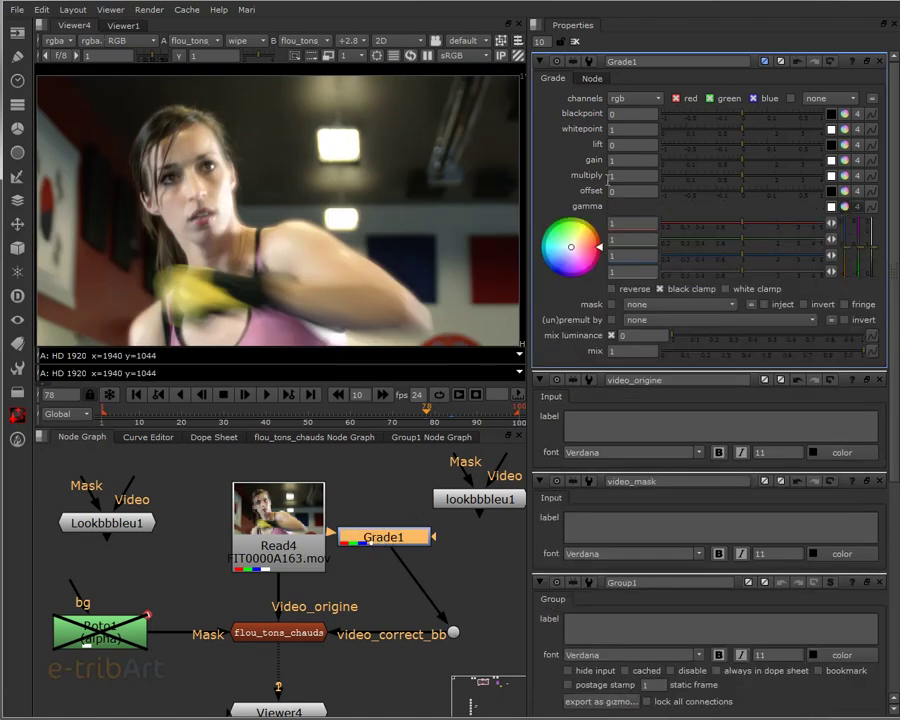
{"action": "mouse_move", "coordinate": [731, 258]}
{"action": "left_mouse_down"}
{"action": "mouse_move", "coordinate": [708, 257]}
{"action": "mouse_move", "coordinate": [771, 266]}
{"action": "mouse_move", "coordinate": [762, 263]}
{"action": "left_mouse_up"}
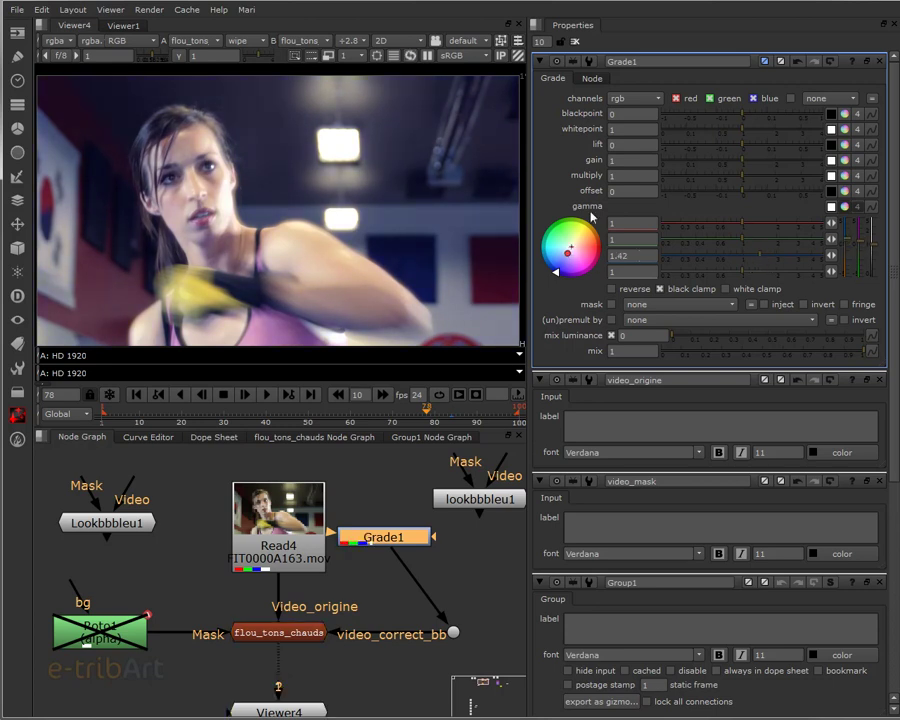
{"action": "left_click_drag", "start_coordinate": [555, 271], "coordinate": [539, 266]}
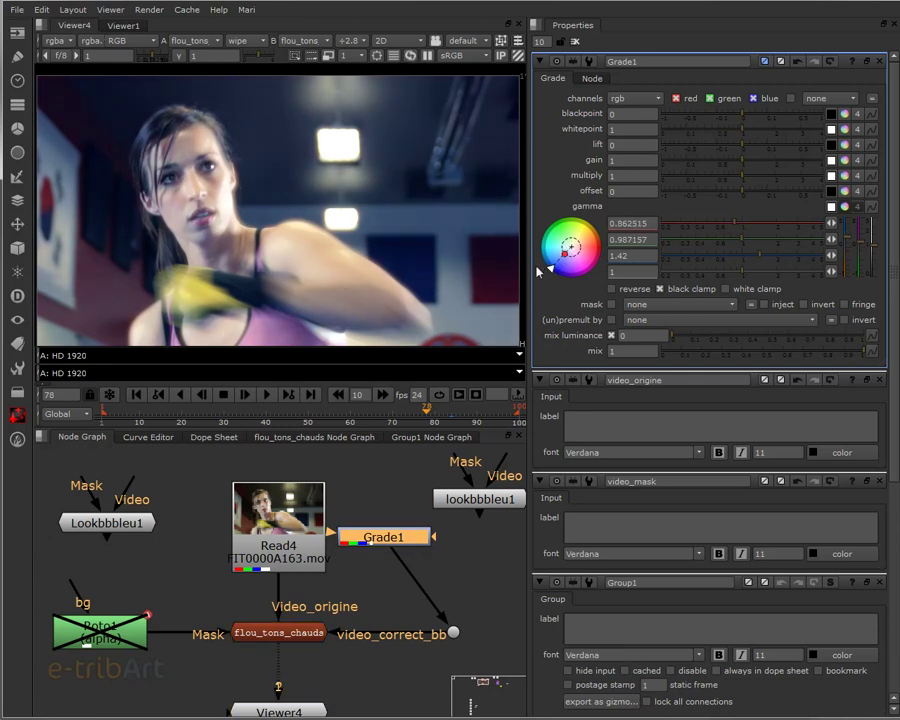
- Align Grade1 directly above the dot feeding video_correct_bb, with the unconnected lookbbbleu1 placed just above it
{"action": "left_click_drag", "start_coordinate": [487, 508], "coordinate": [484, 507]}
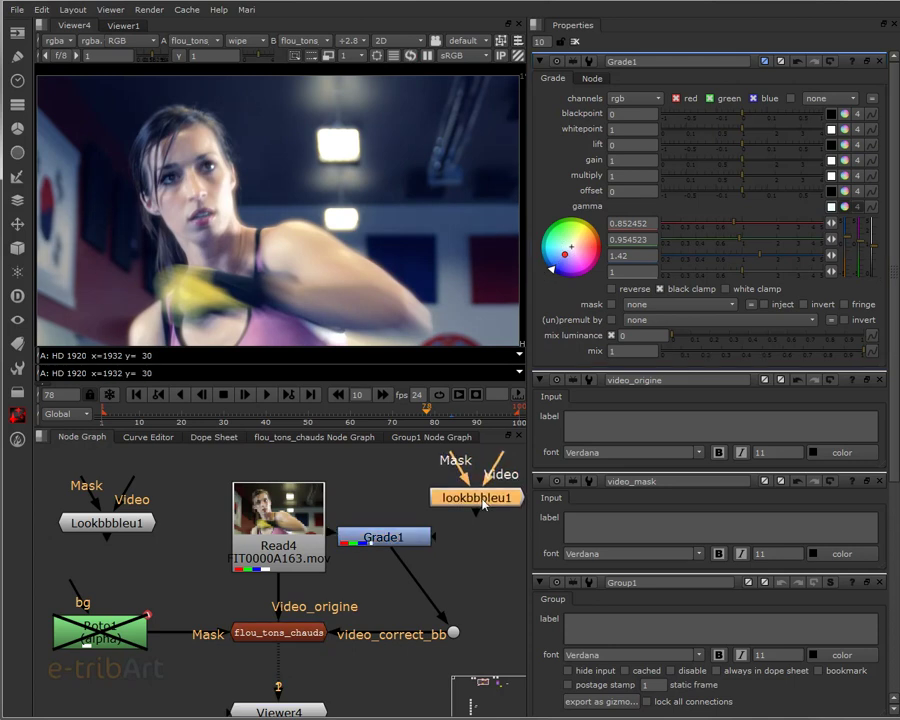
{"action": "left_click_drag", "start_coordinate": [411, 545], "coordinate": [468, 545]}
{"action": "left_click_drag", "start_coordinate": [470, 497], "coordinate": [447, 483]}
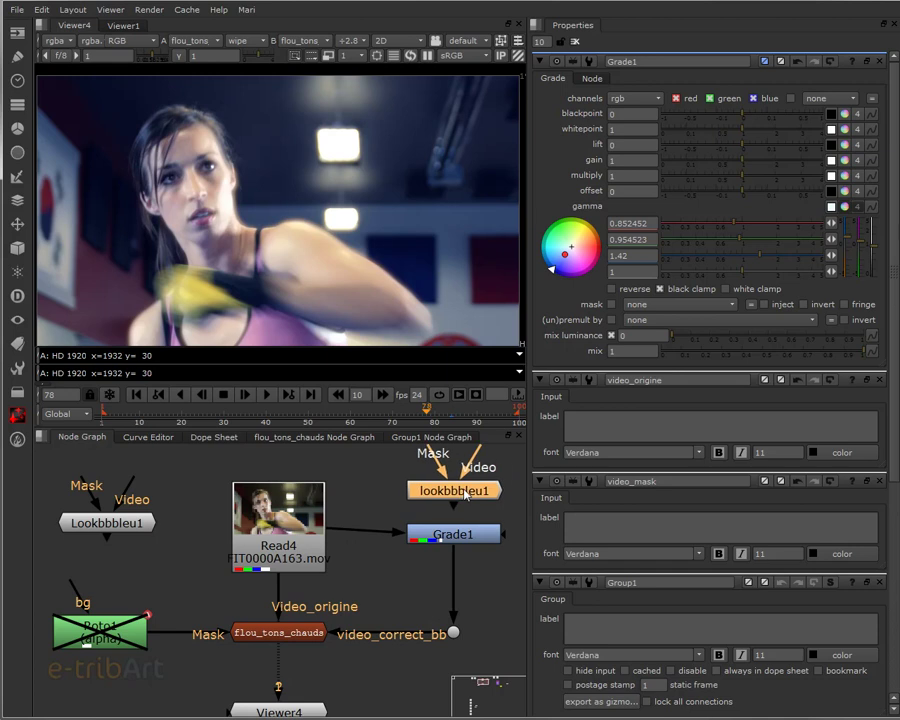
- Fine-tune Grade1's gamma tint to about 0.865 red and 0.944 green
{"action": "left_click", "coordinate": [449, 531]}
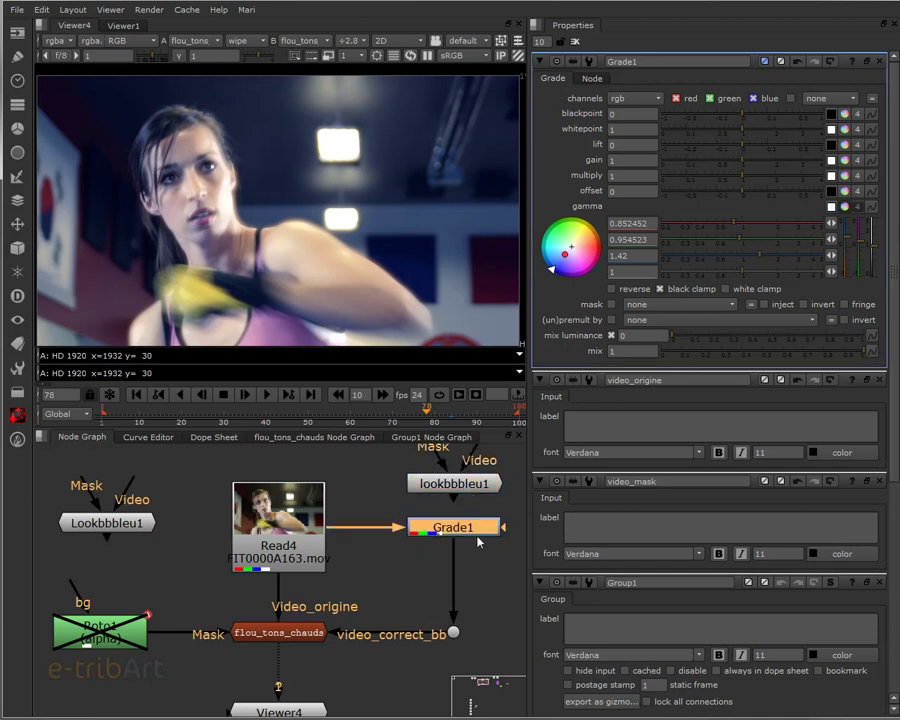
{"action": "mouse_move", "coordinate": [563, 263]}
{"action": "left_mouse_down"}
{"action": "mouse_move", "coordinate": [566, 255]}
{"action": "mouse_move", "coordinate": [568, 264]}
{"action": "left_mouse_up"}
{"action": "left_click", "coordinate": [310, 636]}
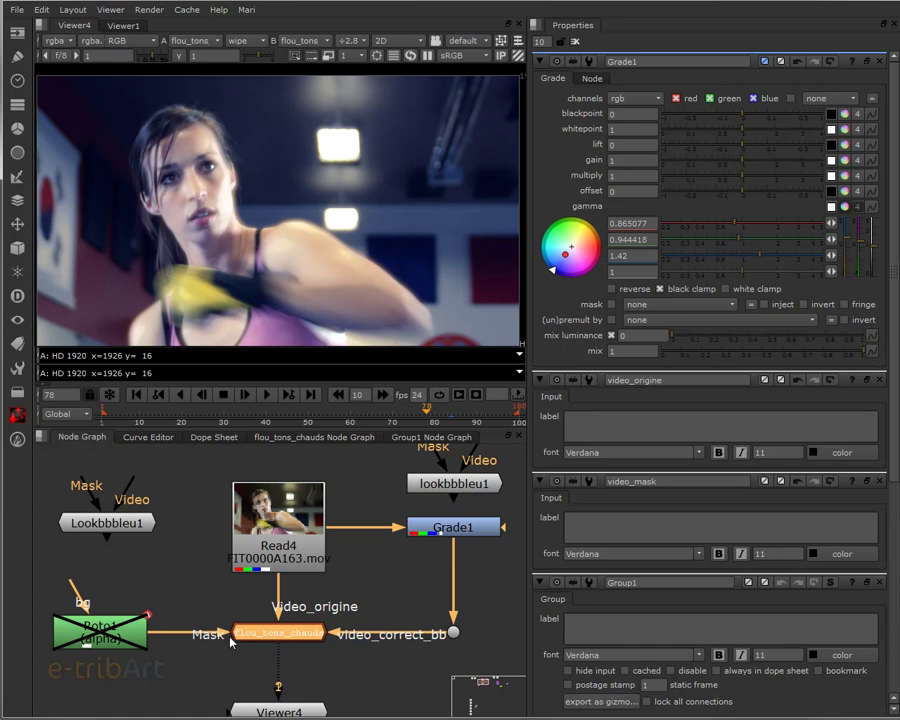
- Re-enable the Roto1 node feeding the Mask input of flou_tons_chauds and open its properties
{"action": "middle_click_drag", "start_coordinate": [227, 645], "coordinate": [205, 663]}
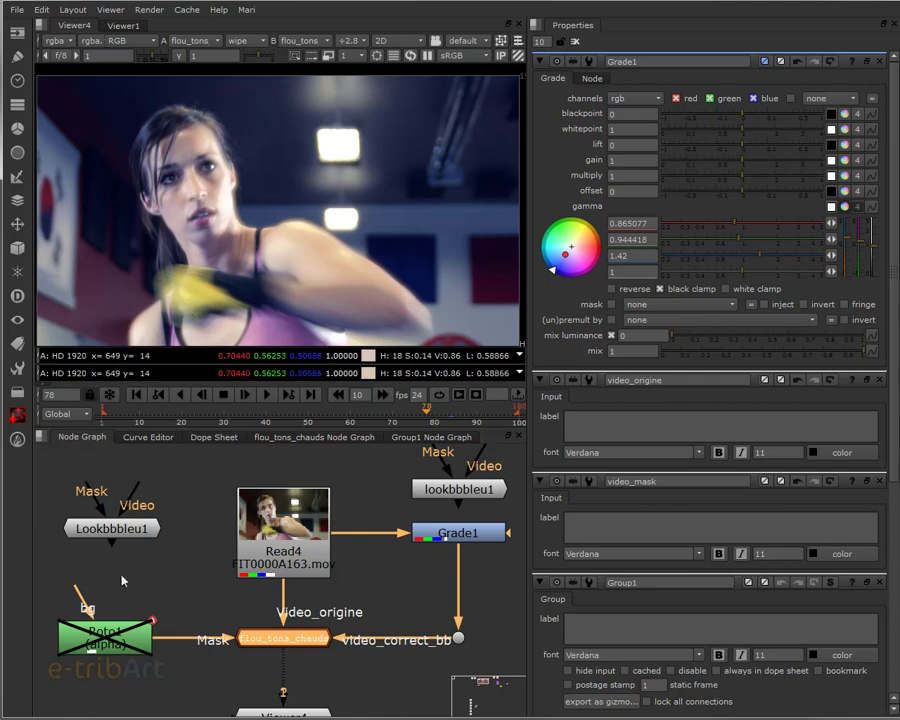
{"action": "left_click", "coordinate": [112, 646]}
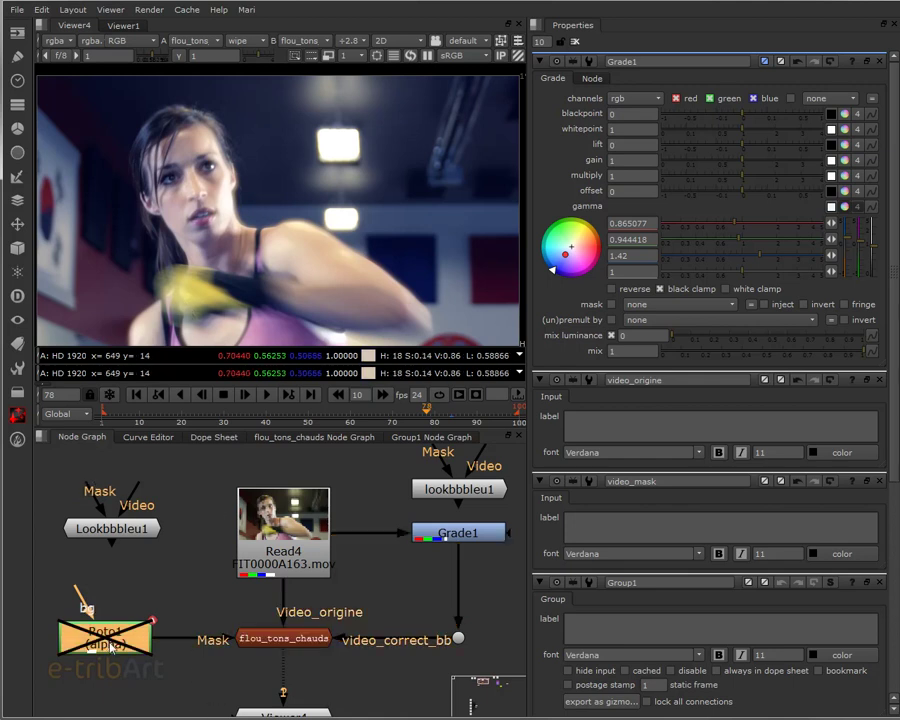
{"action": "key", "text": "d"}
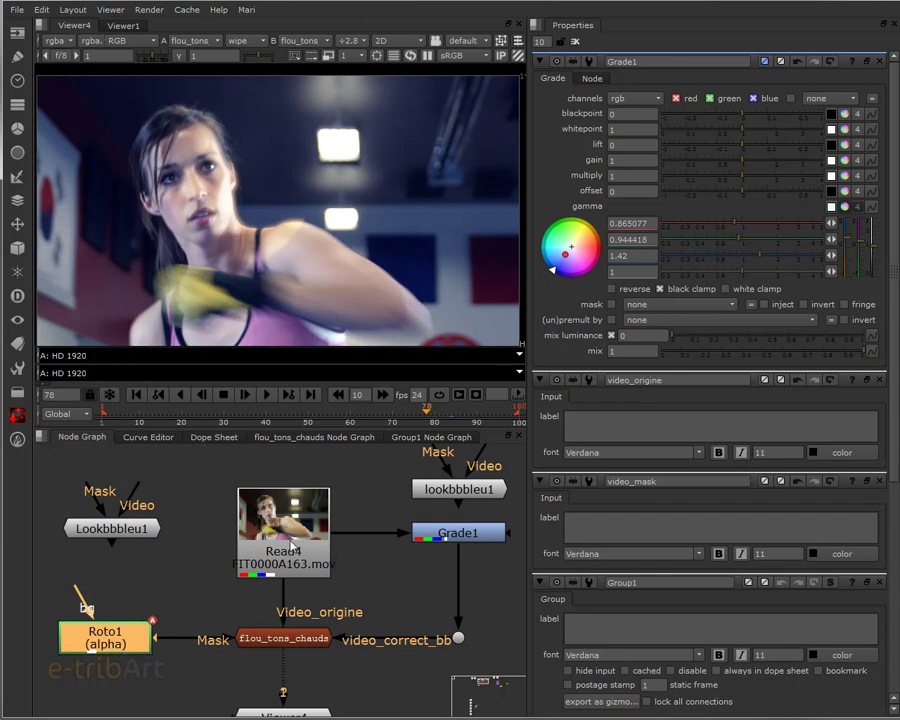
{"action": "key", "text": "Return"}
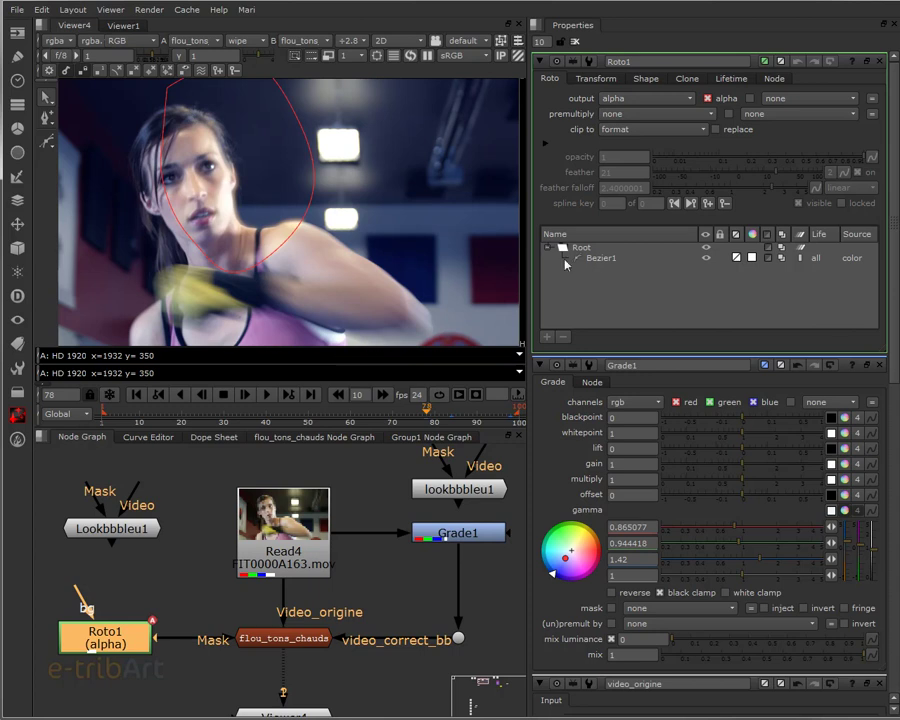
- Reshape the Roto1 Bezier1 curve around the boxer's head and neck, adding a point near her shoulder
{"action": "left_click", "coordinate": [158, 153]}
{"action": "left_click_drag", "start_coordinate": [165, 190], "coordinate": [108, 181]}
{"action": "left_click_drag", "start_coordinate": [197, 247], "coordinate": [148, 266]}
{"action": "mouse_move", "coordinate": [213, 91]}
{"action": "left_mouse_down"}
{"action": "mouse_move", "coordinate": [196, 108]}
{"action": "mouse_move", "coordinate": [201, 94]}
{"action": "left_mouse_up"}
{"action": "middle_click_drag", "start_coordinate": [193, 153], "coordinate": [193, 183]}
{"action": "left_click_drag", "start_coordinate": [227, 93], "coordinate": [199, 120]}
{"action": "left_click_drag", "start_coordinate": [145, 132], "coordinate": [130, 141]}
{"action": "left_click", "coordinate": [257, 292], "text": "ctrl+alt"}
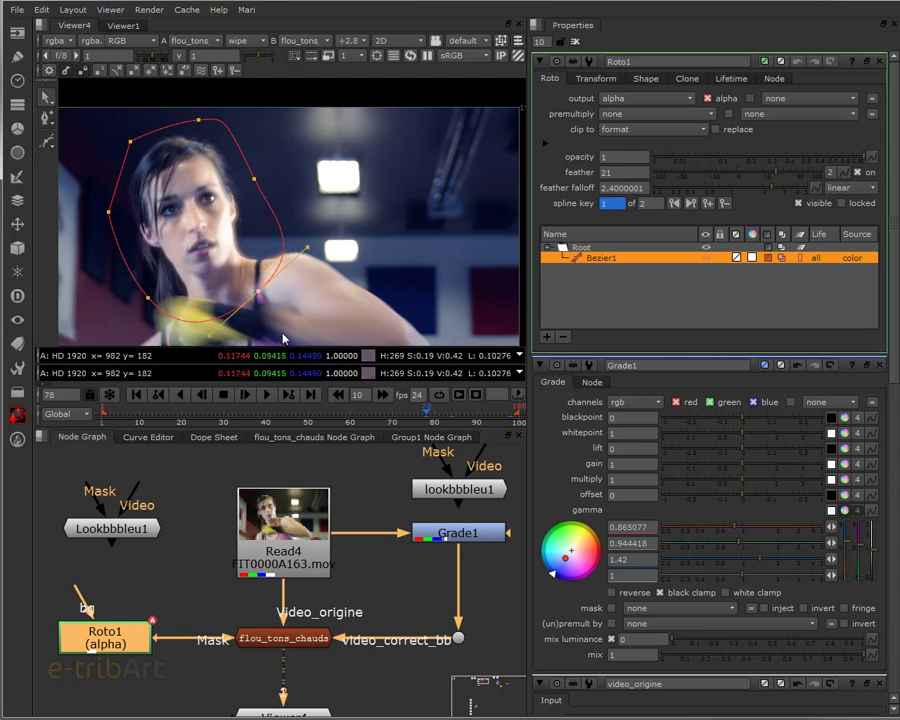
- Set Grade1's blackpoint to 0.006 and move the Bezier1 point near the shoulder slightly outward
{"action": "left_click", "coordinate": [460, 543]}
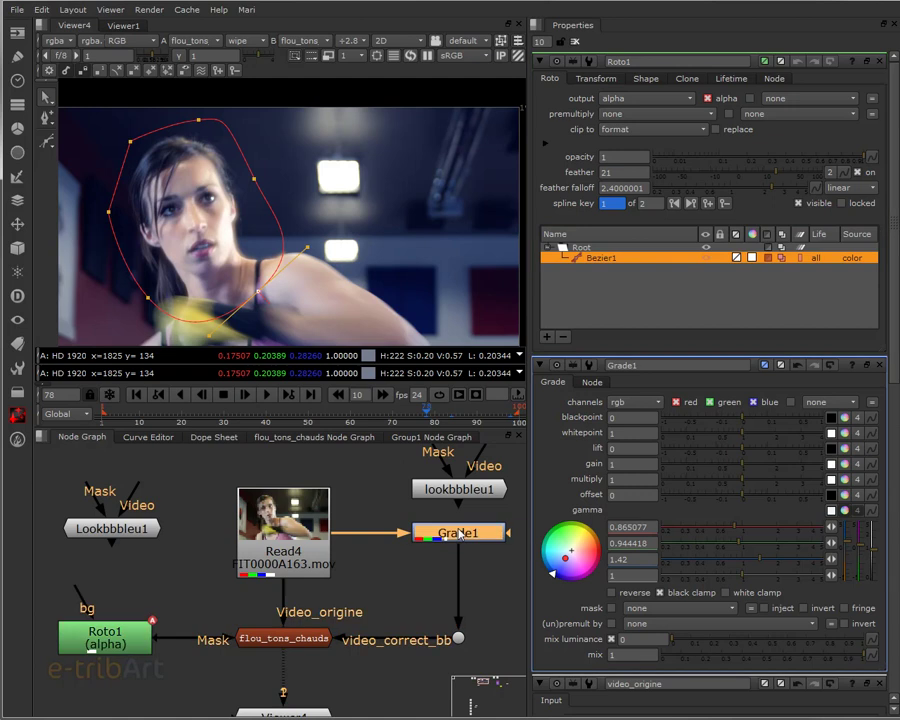
{"action": "mouse_move", "coordinate": [742, 418]}
{"action": "left_mouse_down"}
{"action": "mouse_move", "coordinate": [754, 422]}
{"action": "mouse_move", "coordinate": [746, 421]}
{"action": "left_mouse_up"}
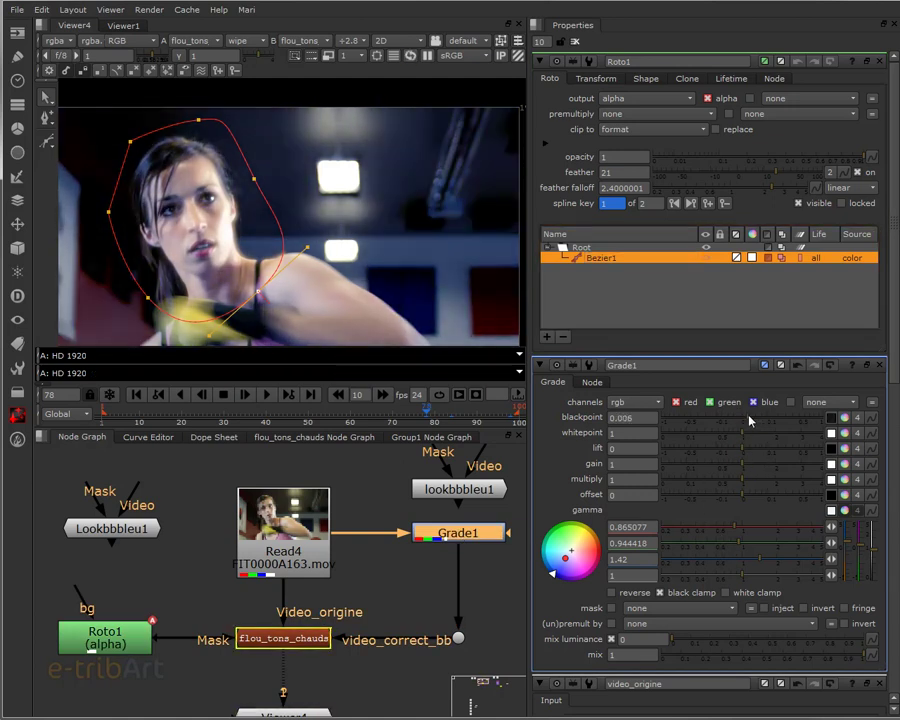
{"action": "left_click_drag", "start_coordinate": [259, 294], "coordinate": [272, 299]}
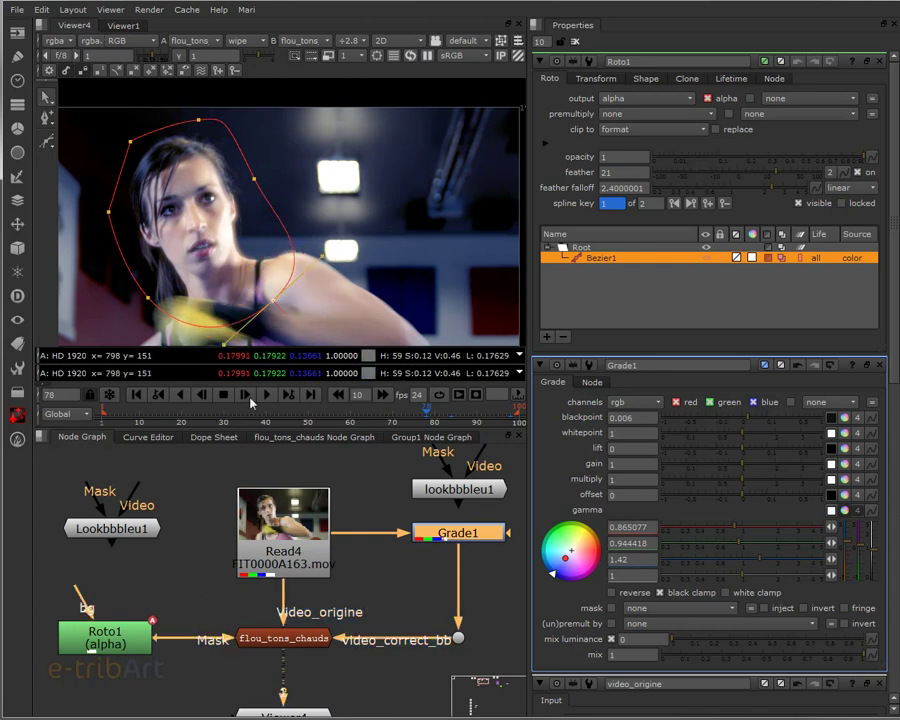
- Try feeding Read4 into Roto1's bg input and disconnect it again
{"action": "left_click_drag", "start_coordinate": [138, 649], "coordinate": [155, 640]}
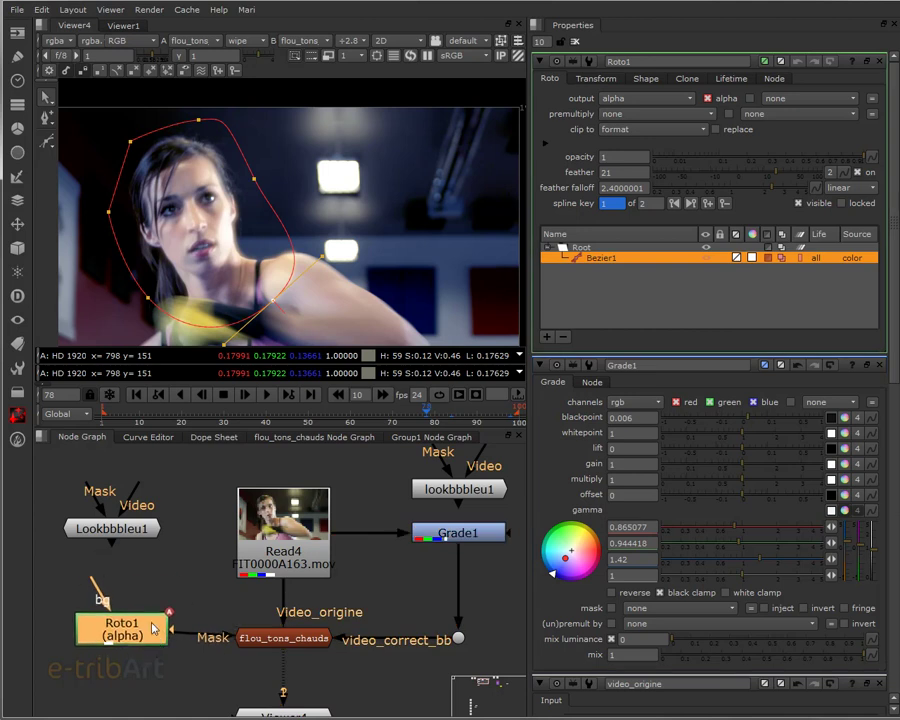
{"action": "left_click_drag", "start_coordinate": [100, 598], "coordinate": [245, 550]}
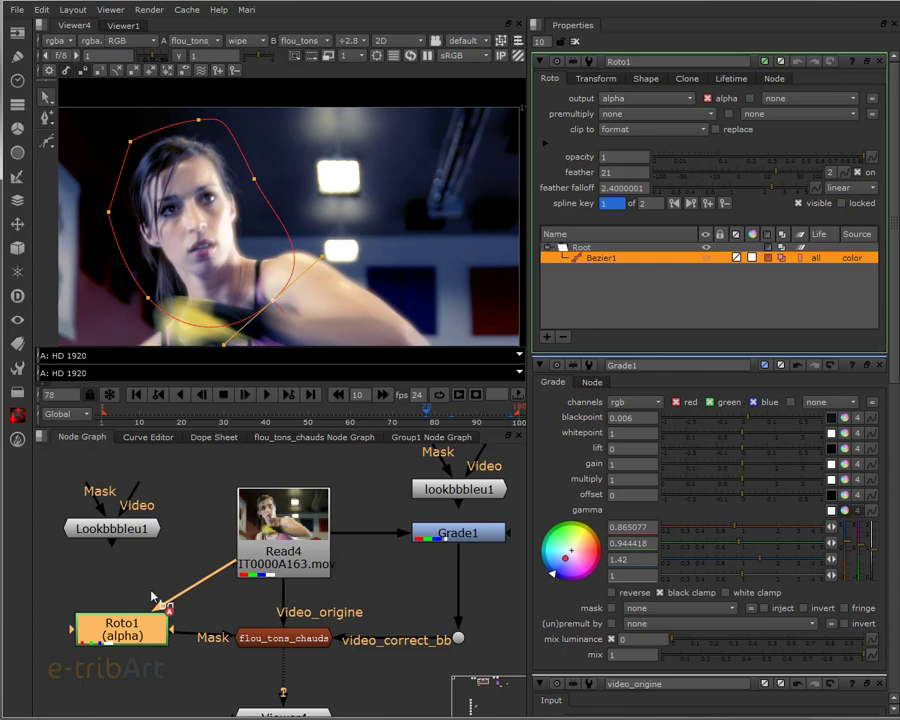
{"action": "left_click_drag", "start_coordinate": [170, 607], "coordinate": [177, 577]}
{"action": "left_click_drag", "start_coordinate": [136, 642], "coordinate": [146, 651]}
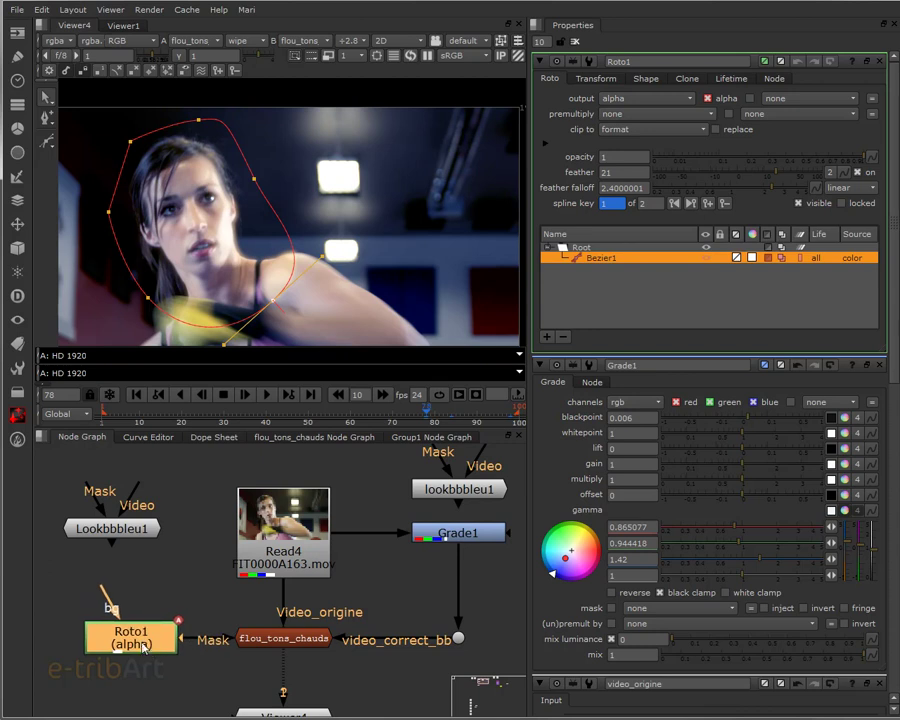
- Compare the Grade Spec init controls of flou_tons_chauds with the Grade_spec node inside the group
{"action": "left_click", "coordinate": [279, 646]}
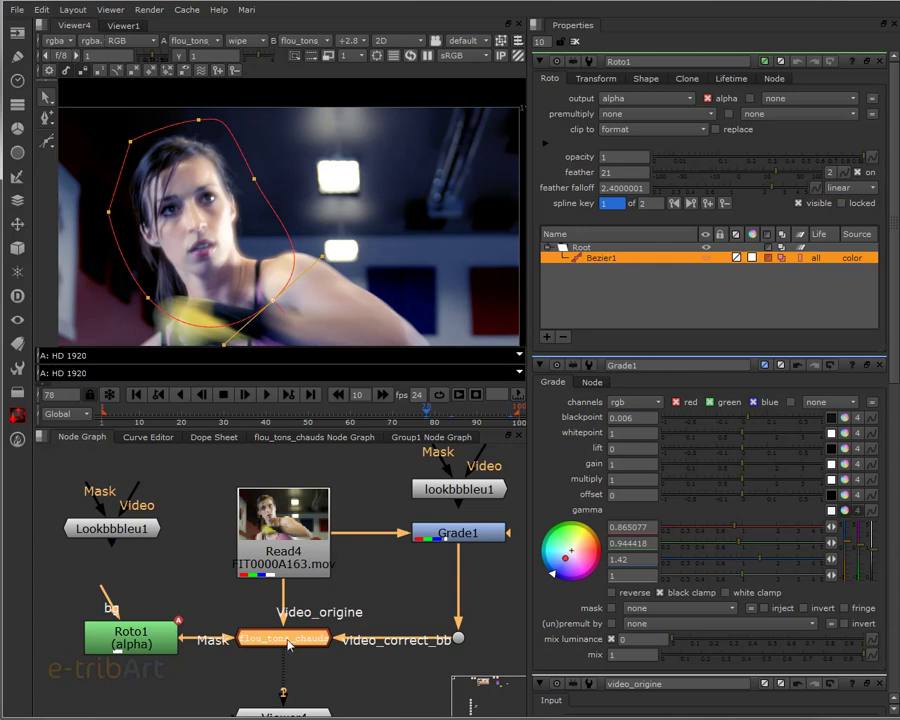
{"action": "double_click", "coordinate": [289, 642]}
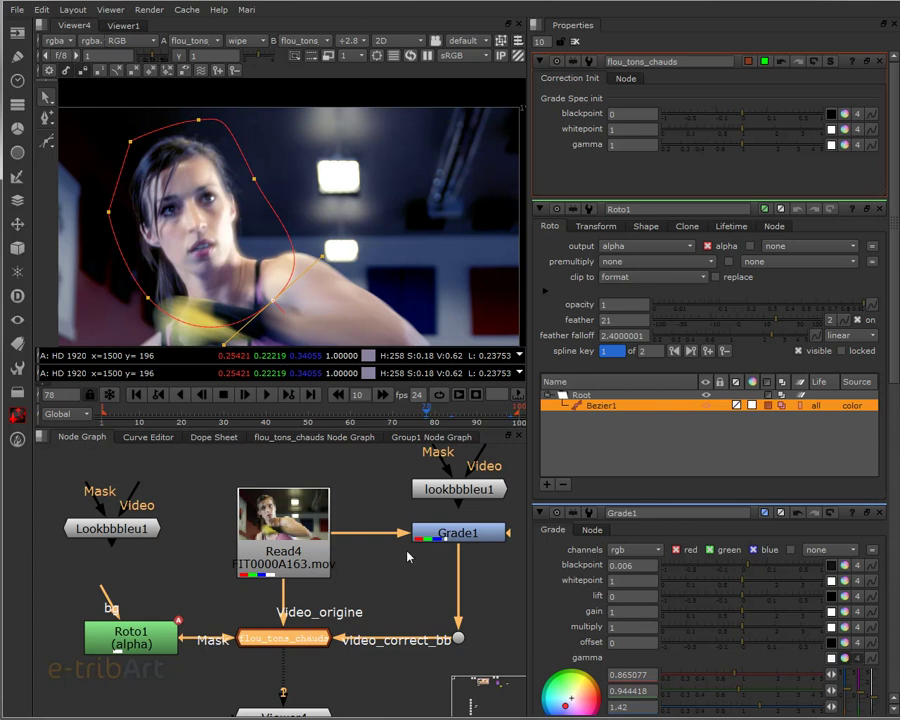
{"action": "left_click", "coordinate": [412, 438]}
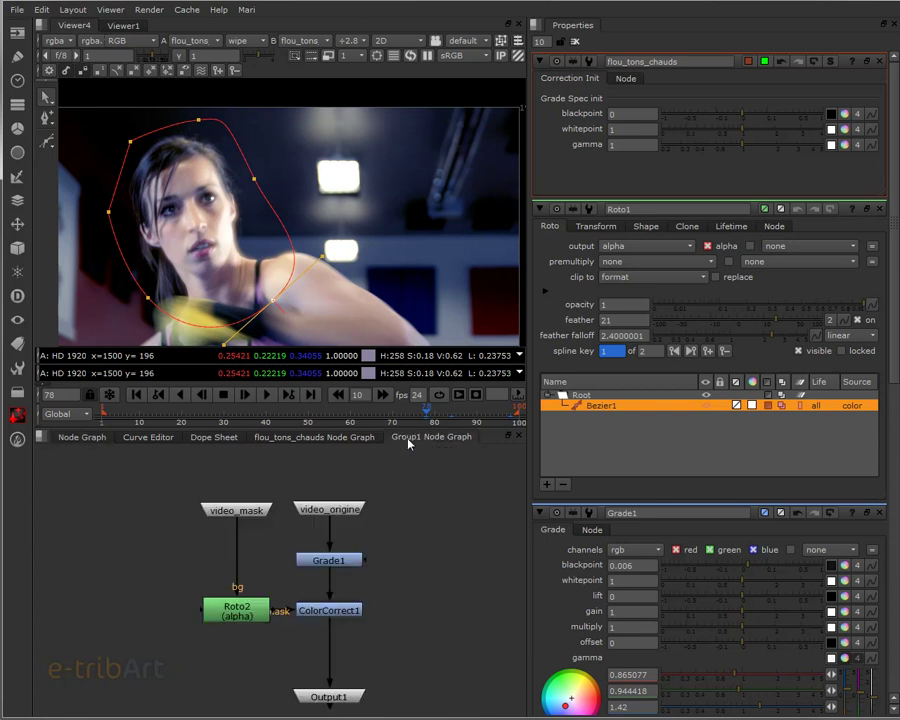
{"action": "left_click", "coordinate": [307, 442]}
{"action": "middle_click_drag", "start_coordinate": [271, 505], "coordinate": [430, 408]}
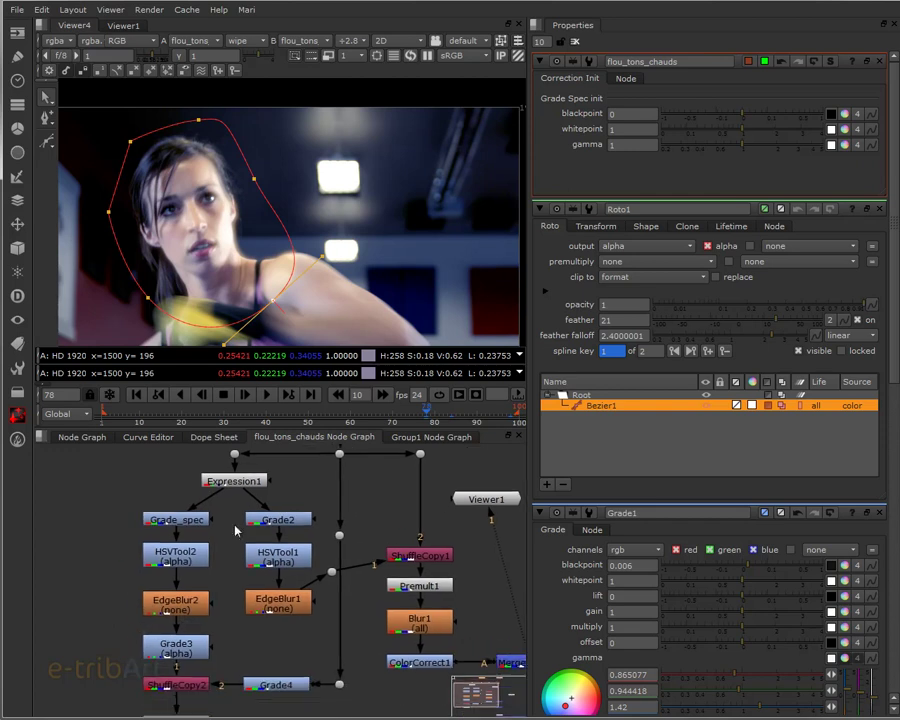
{"action": "left_click", "coordinate": [183, 524]}
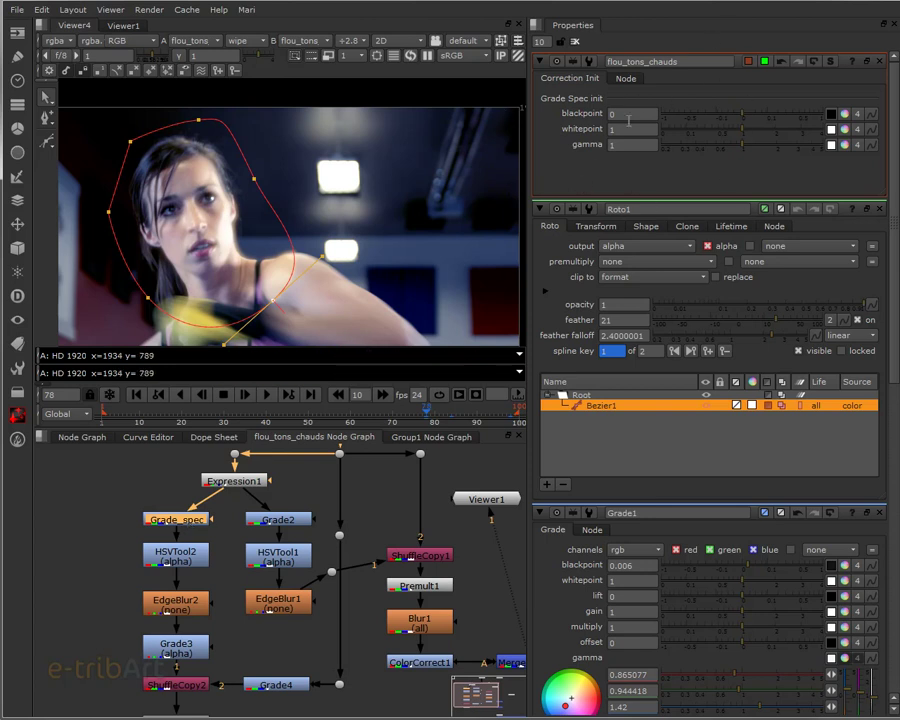
- Replace Grade1 with lookbbbleu1, feeding Read4 into its Video input and its output into the dot leading to flou_tons_chauds' video_correct_bb input
{"action": "left_click", "coordinate": [78, 437]}
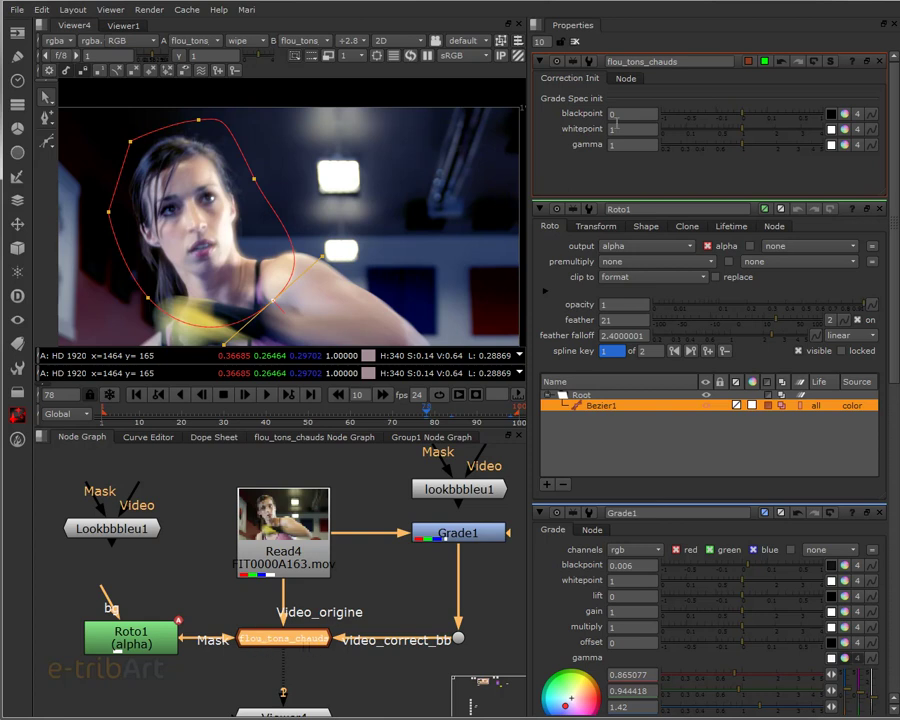
{"action": "middle_click_drag", "start_coordinate": [384, 522], "coordinate": [310, 582]}
{"action": "left_click", "coordinate": [385, 548]}
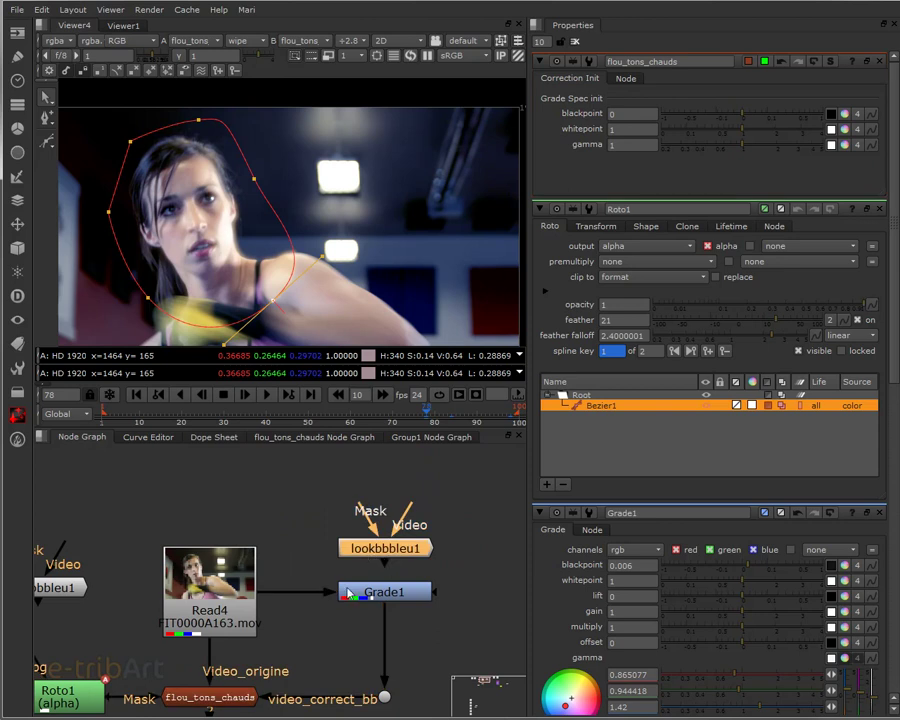
{"action": "left_click_drag", "start_coordinate": [385, 567], "coordinate": [471, 480]}
{"action": "left_click_drag", "start_coordinate": [385, 563], "coordinate": [395, 607]}
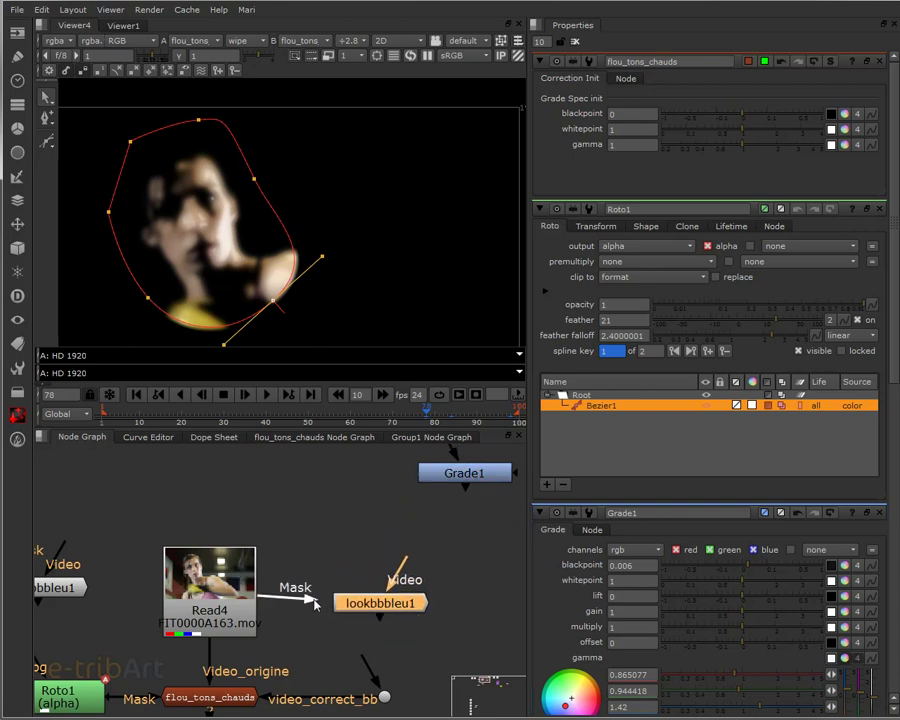
{"action": "key", "text": "shift+x"}
{"action": "left_click_drag", "start_coordinate": [408, 618], "coordinate": [384, 697]}
{"action": "mouse_move", "coordinate": [380, 587]}
{"action": "left_mouse_down"}
{"action": "mouse_move", "coordinate": [428, 604]}
{"action": "mouse_move", "coordinate": [383, 594]}
{"action": "left_mouse_up"}
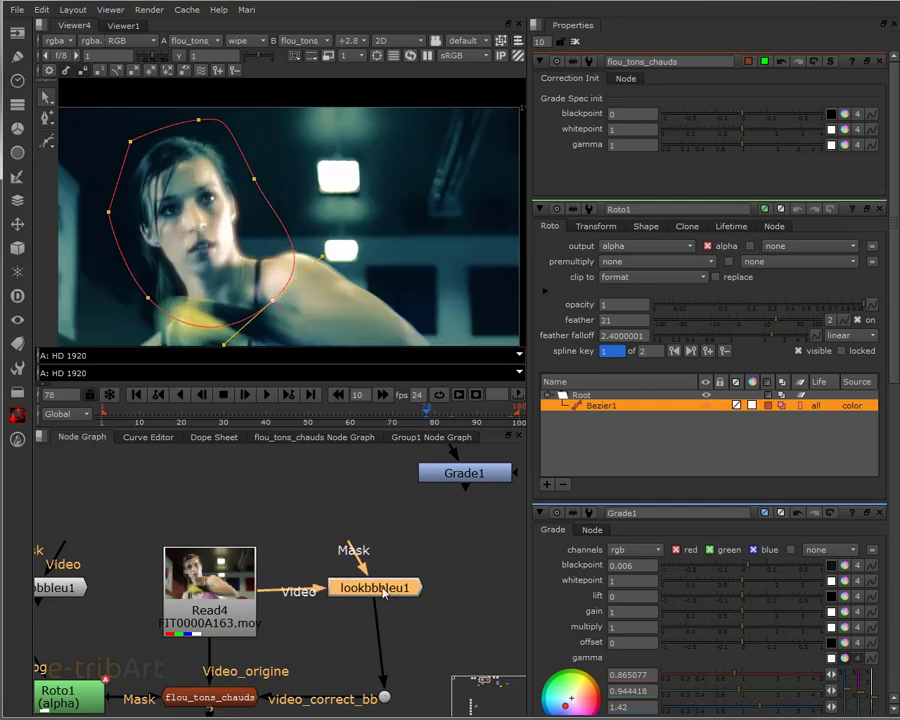
- Look through lookbbbleu1's Correct Lum, Couleur and Contre Couleur controls, and line the node up with Read4 and the dot
{"action": "double_click", "coordinate": [383, 594]}
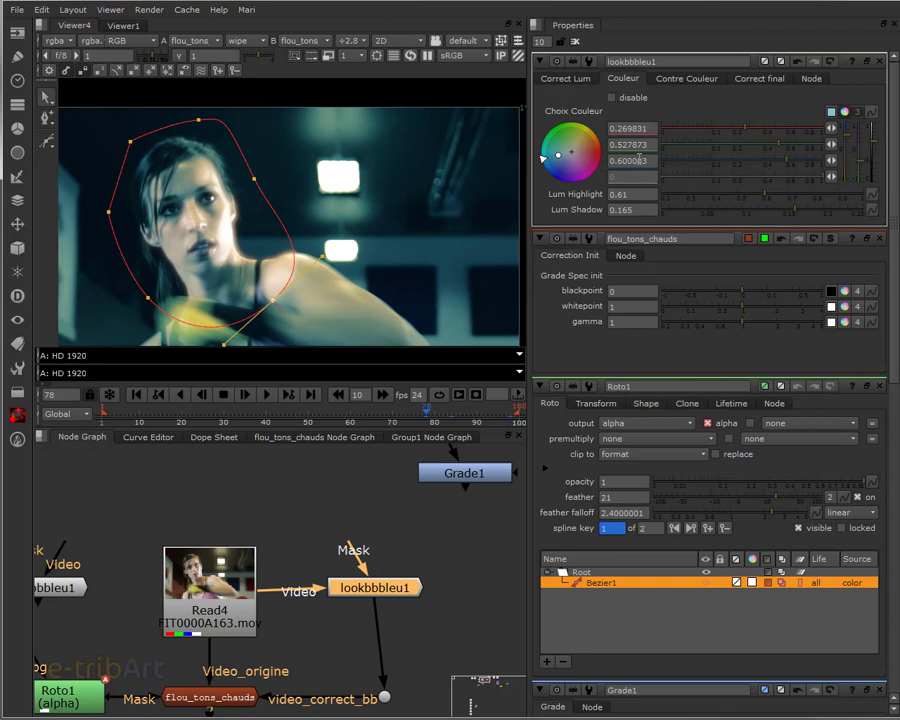
{"action": "left_click", "coordinate": [567, 79]}
{"action": "left_click", "coordinate": [630, 80]}
{"action": "left_click", "coordinate": [686, 80]}
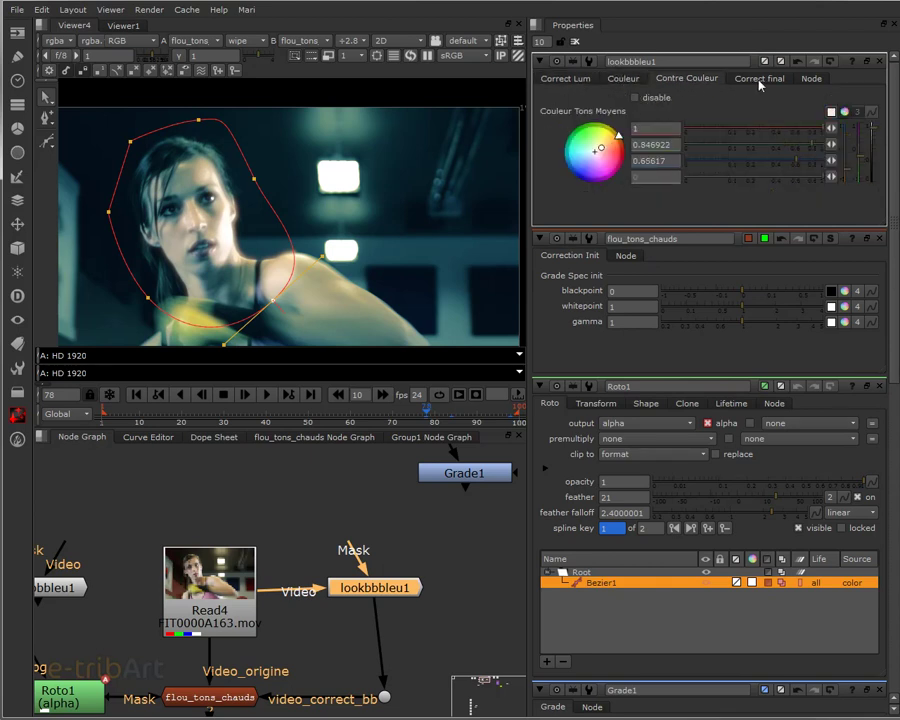
{"action": "left_click", "coordinate": [623, 79]}
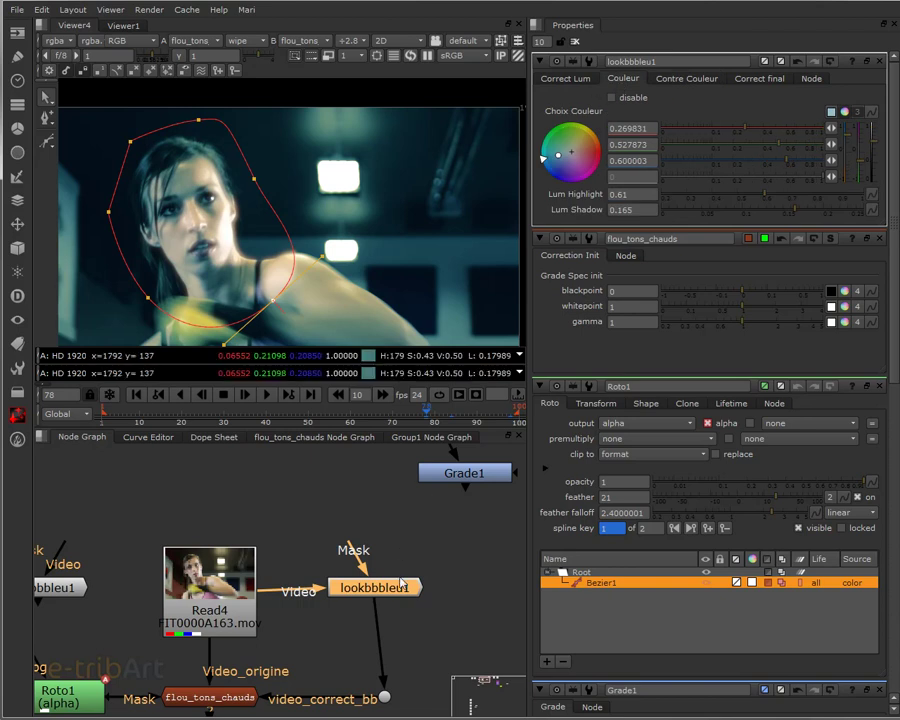
{"action": "left_click_drag", "start_coordinate": [401, 584], "coordinate": [413, 589]}
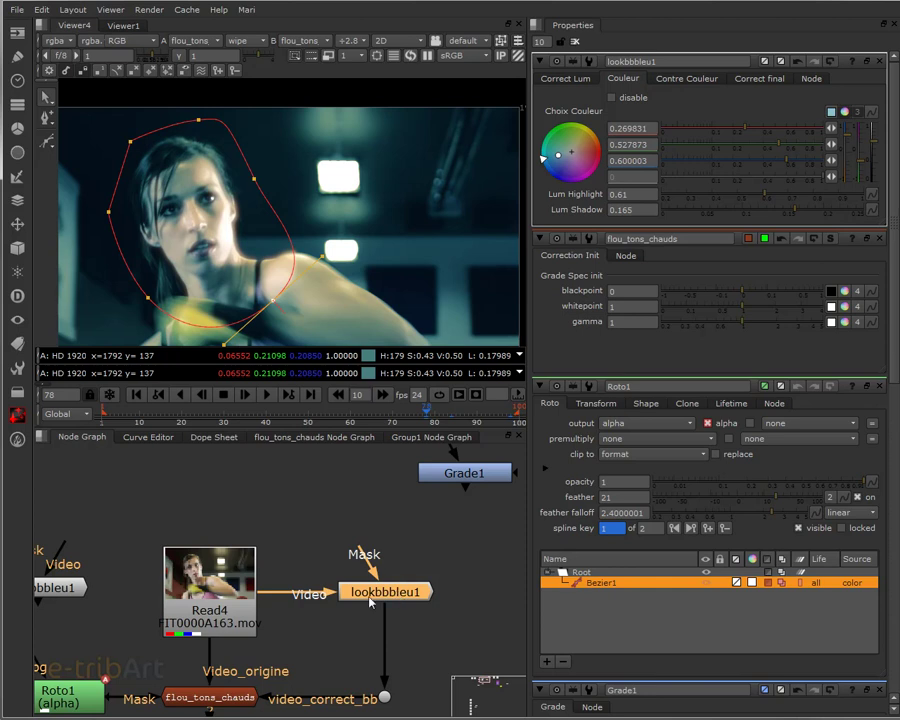
- In lookbbbleu1, shift the Contre Couleur mid-tone colour to 1, 0.782532, 0.692411 and set the Couleur Lum Highlight to 0.495
{"action": "left_click", "coordinate": [567, 80]}
{"action": "left_click", "coordinate": [623, 80]}
{"action": "left_click", "coordinate": [684, 79]}
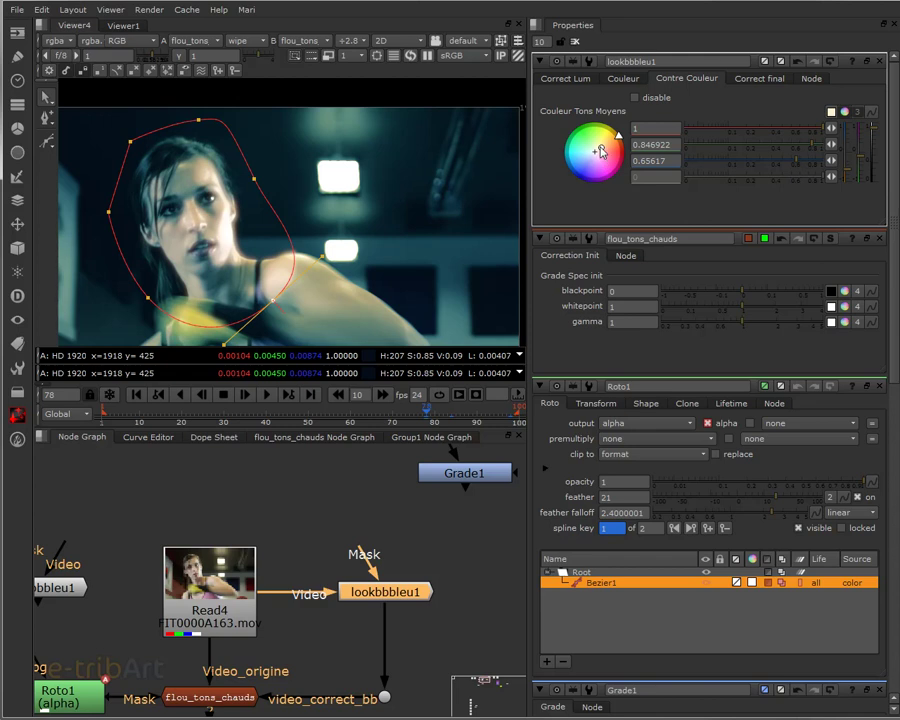
{"action": "mouse_move", "coordinate": [603, 152]}
{"action": "left_mouse_down"}
{"action": "mouse_move", "coordinate": [599, 181]}
{"action": "mouse_move", "coordinate": [578, 176]}
{"action": "mouse_move", "coordinate": [605, 178]}
{"action": "left_mouse_up"}
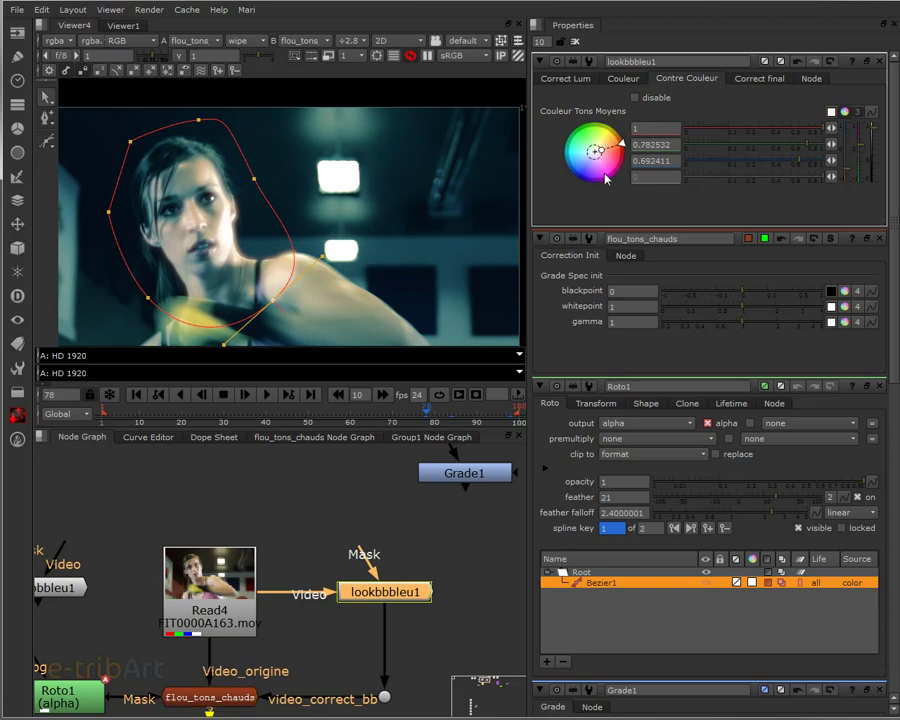
{"action": "left_click", "coordinate": [565, 79]}
{"action": "left_click", "coordinate": [620, 80]}
{"action": "left_click_drag", "start_coordinate": [786, 201], "coordinate": [737, 201]}
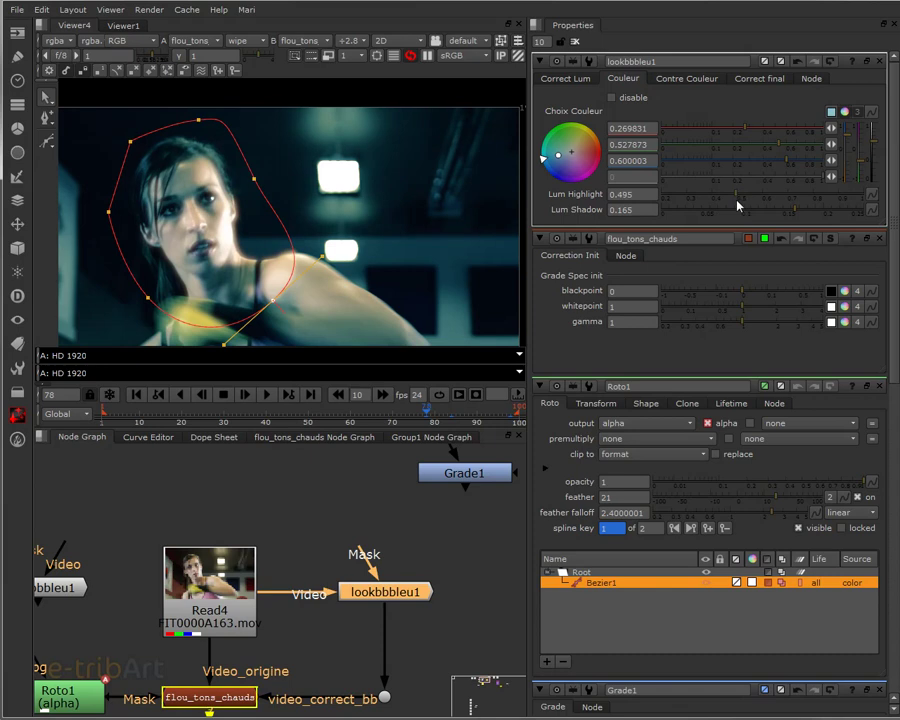
- Open the flou_tons_chauds properties and bring up the group's user knob manager
{"action": "middle_click_drag", "start_coordinate": [250, 653], "coordinate": [248, 628]}
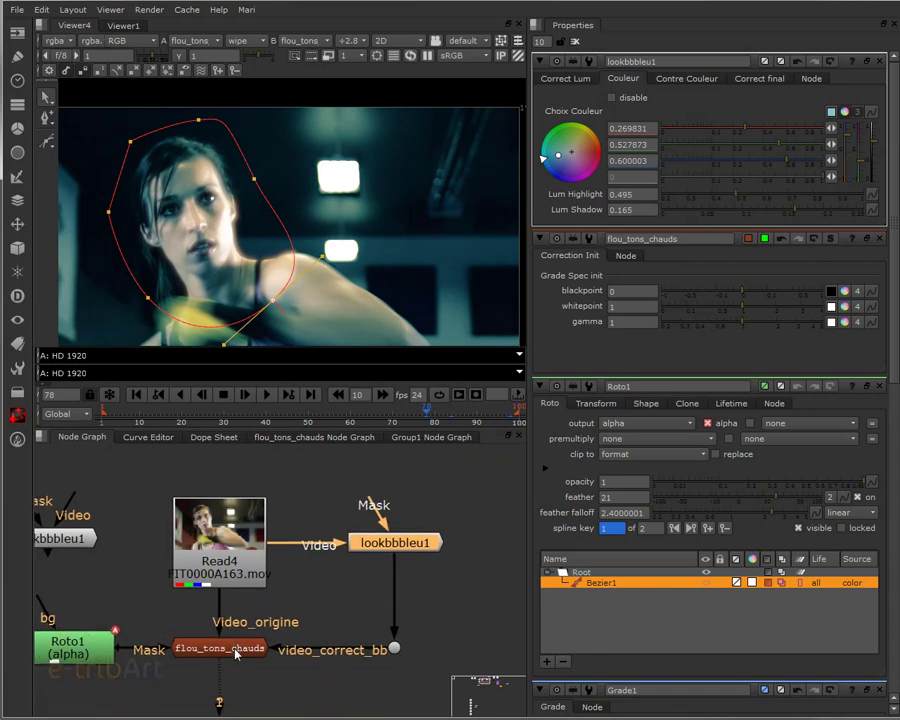
{"action": "left_click", "coordinate": [236, 650]}
{"action": "left_click", "coordinate": [403, 544]}
{"action": "left_click", "coordinate": [224, 652]}
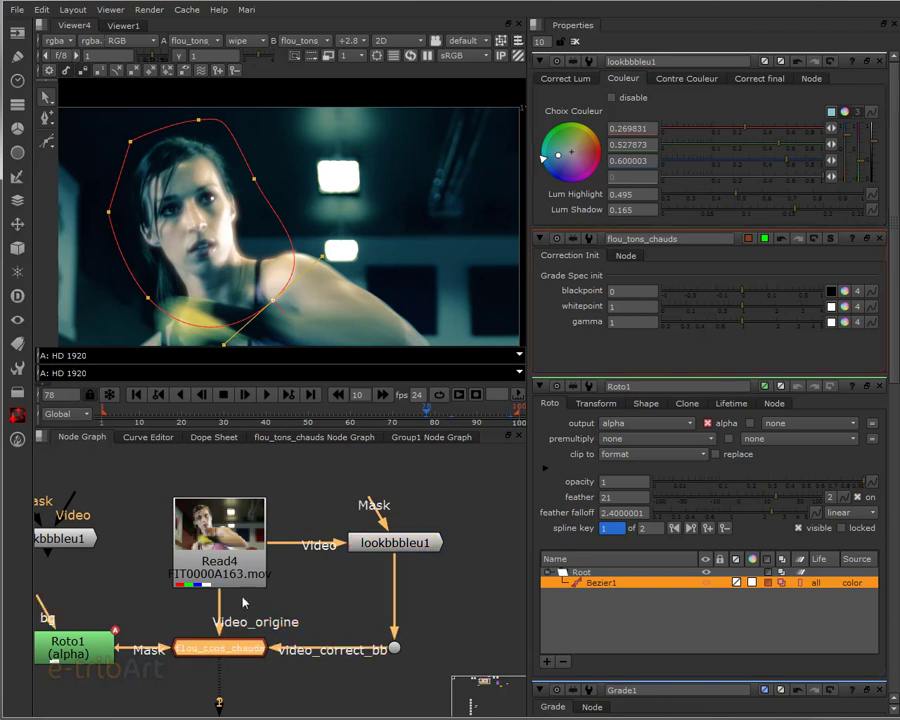
{"action": "double_click", "coordinate": [220, 654]}
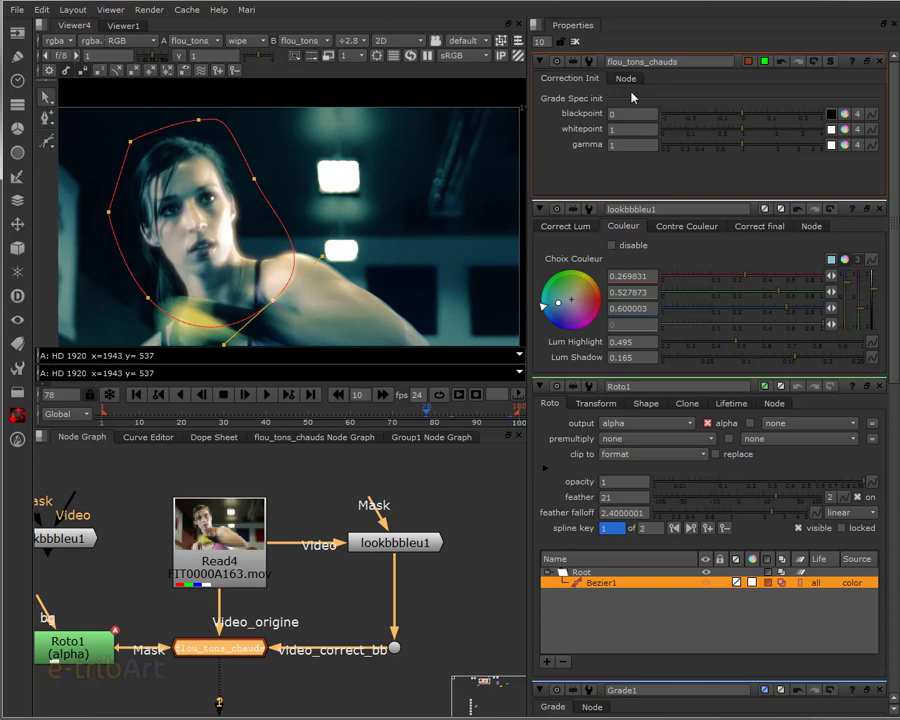
{"action": "right_click", "coordinate": [631, 97]}
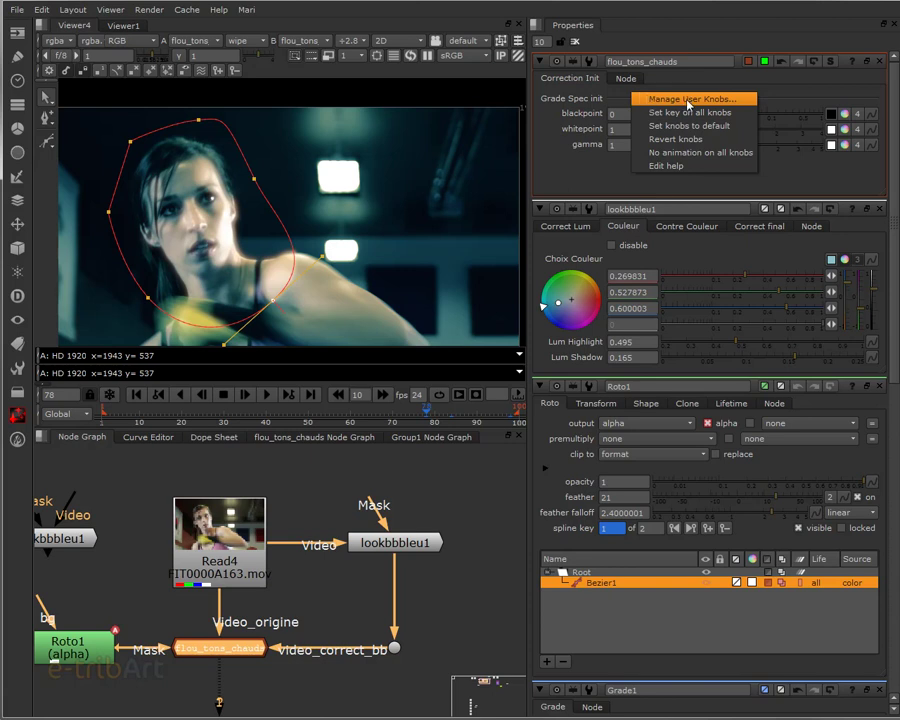
{"action": "left_click", "coordinate": [689, 101]}
{"action": "left_click_drag", "start_coordinate": [620, 14], "coordinate": [603, 79]}
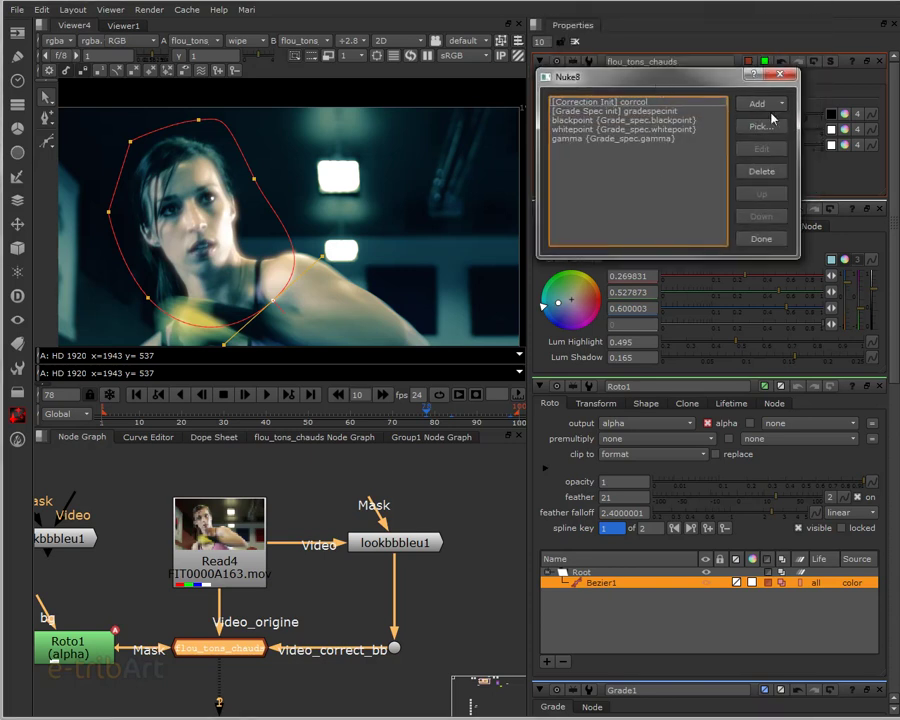
- Add a Tab knob to flou_tons_chauds with the name flou and the label Flou tons clairs
{"action": "left_click", "coordinate": [757, 103]}
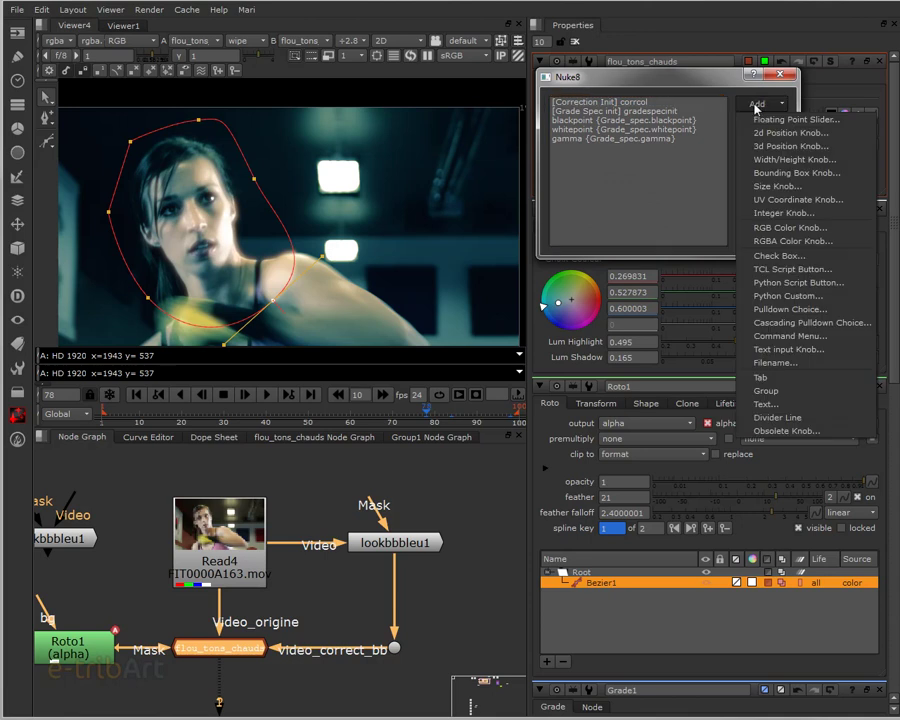
{"action": "left_click", "coordinate": [767, 376]}
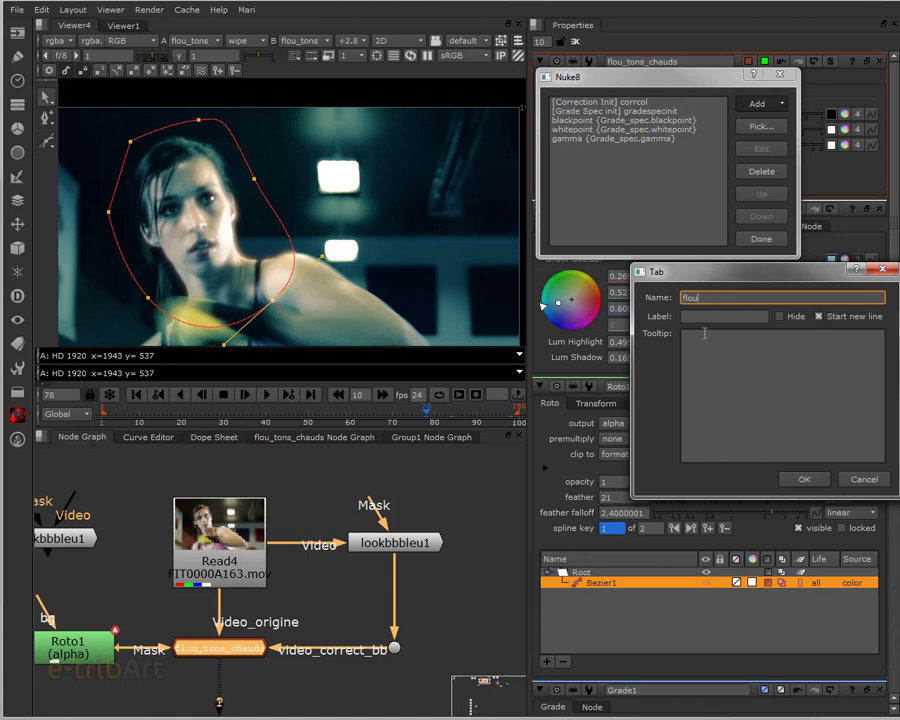
{"action": "left_click", "coordinate": [707, 317]}
{"action": "type", "text": "F"}
{"action": "key", "text": "BackSpace"}
{"action": "type", "text": "C"}
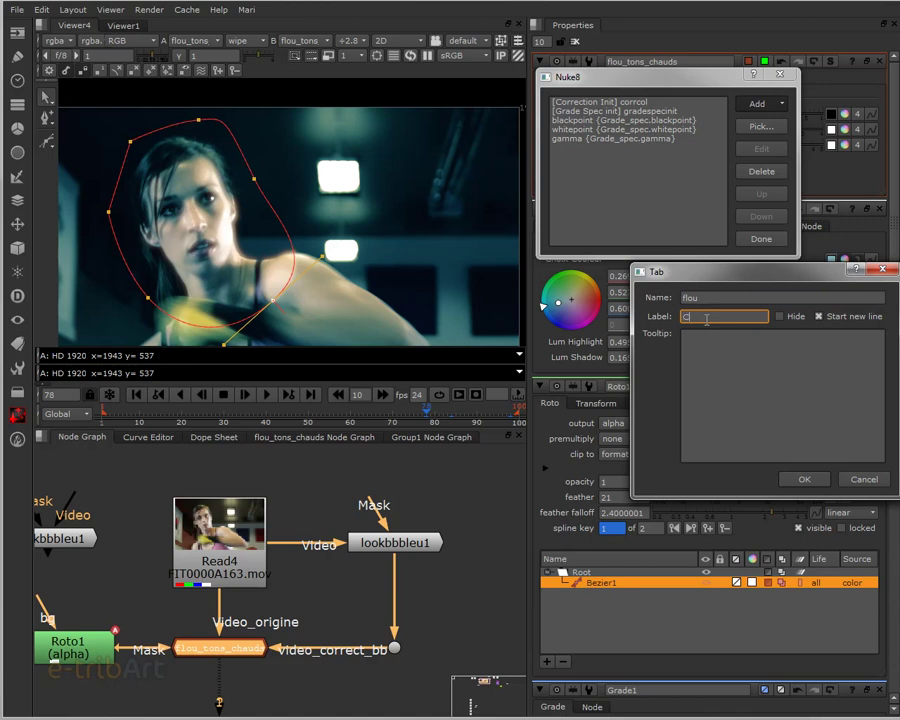
{"action": "key", "text": "BackSpace"}
{"action": "type", "text": "Flou_t"}
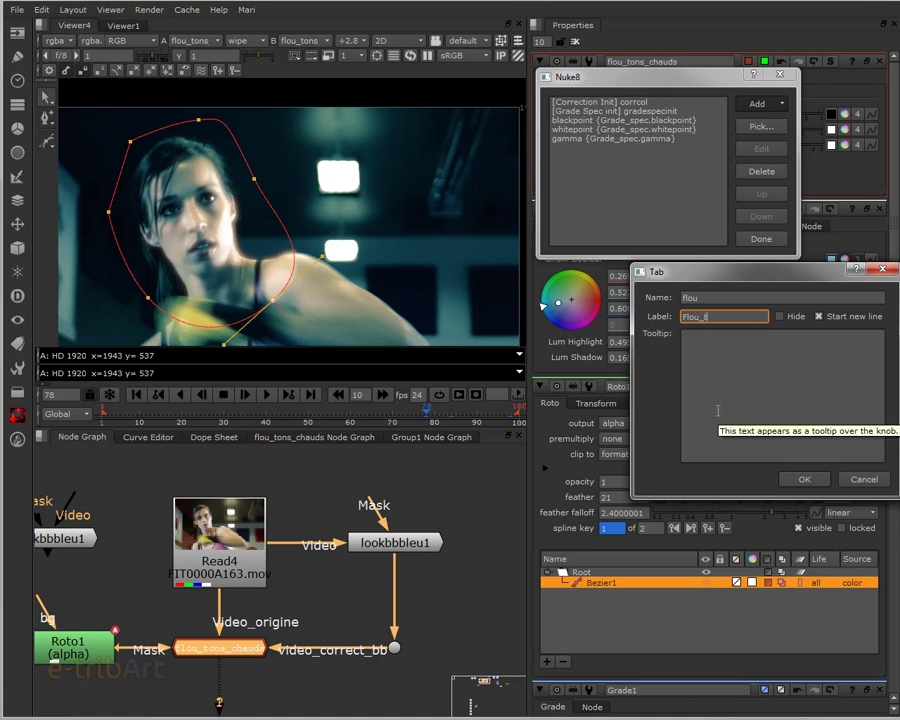
{"action": "key", "text": "BackSpace"}
{"action": "key", "text": "BackSpace"}
{"action": "type", "text": "tons_clairs"}
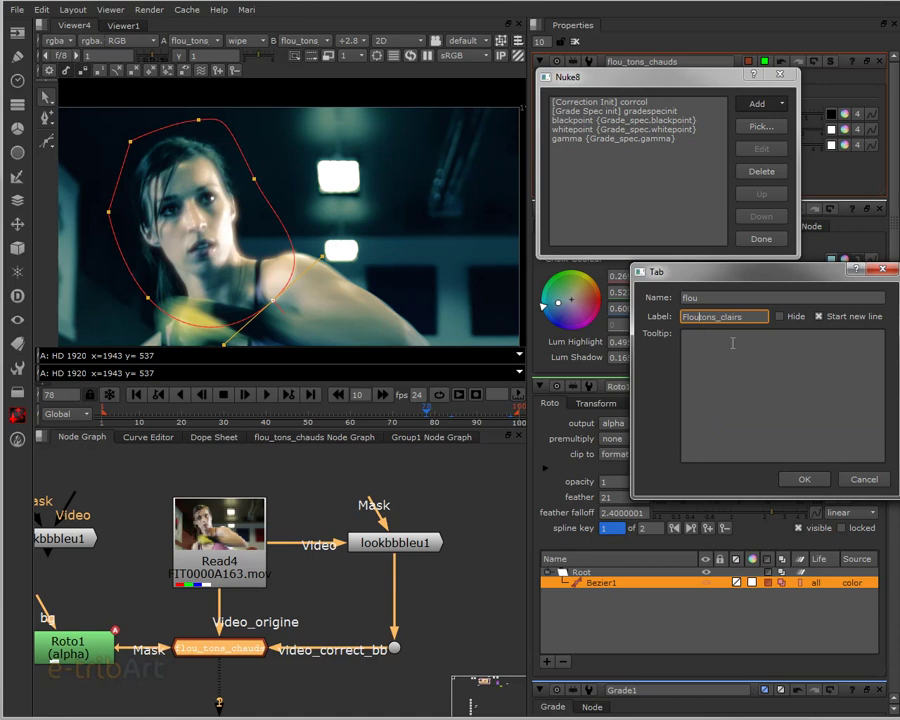
{"action": "left_click", "coordinate": [710, 316]}
{"action": "key", "text": "BackSpace"}
{"action": "left_click", "coordinate": [716, 316]}
{"action": "key", "text": "BackSpace"}
{"action": "left_click", "coordinate": [802, 480]}
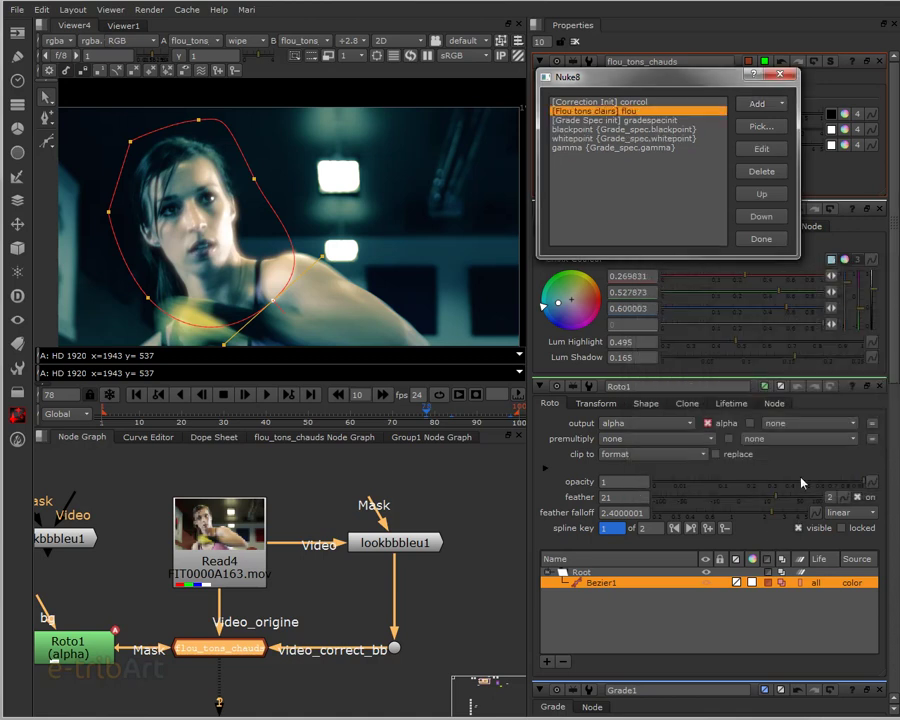
- Move the Flou tons clairs tab below the gamma knob at the end of the list and close the knob manager
{"action": "left_click_drag", "start_coordinate": [627, 88], "coordinate": [639, 200]}
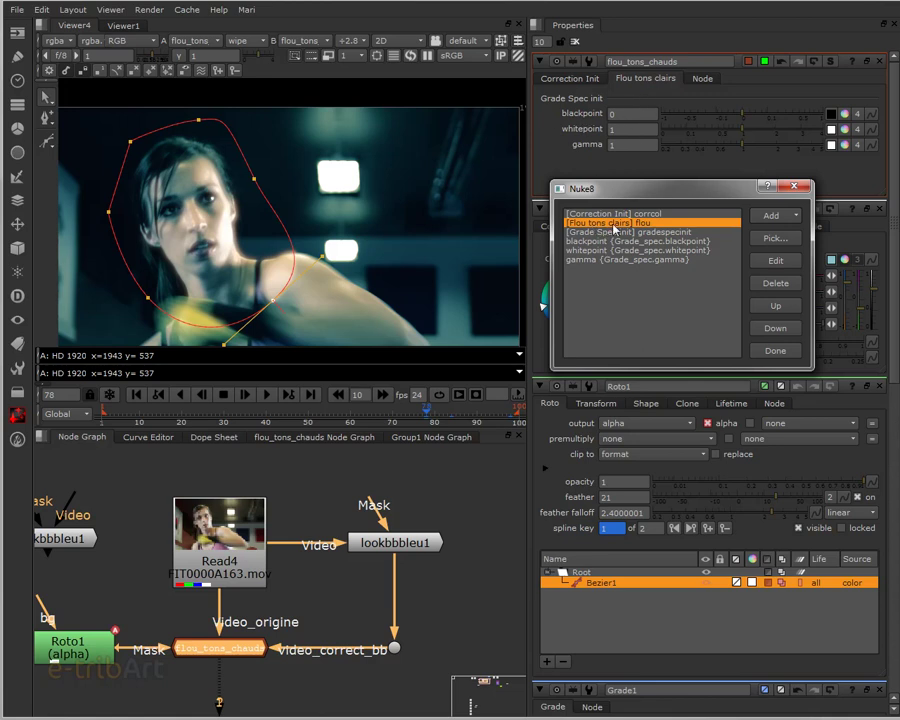
{"action": "left_click", "coordinate": [771, 330]}
{"action": "left_click", "coordinate": [771, 330]}
{"action": "left_click", "coordinate": [771, 330]}
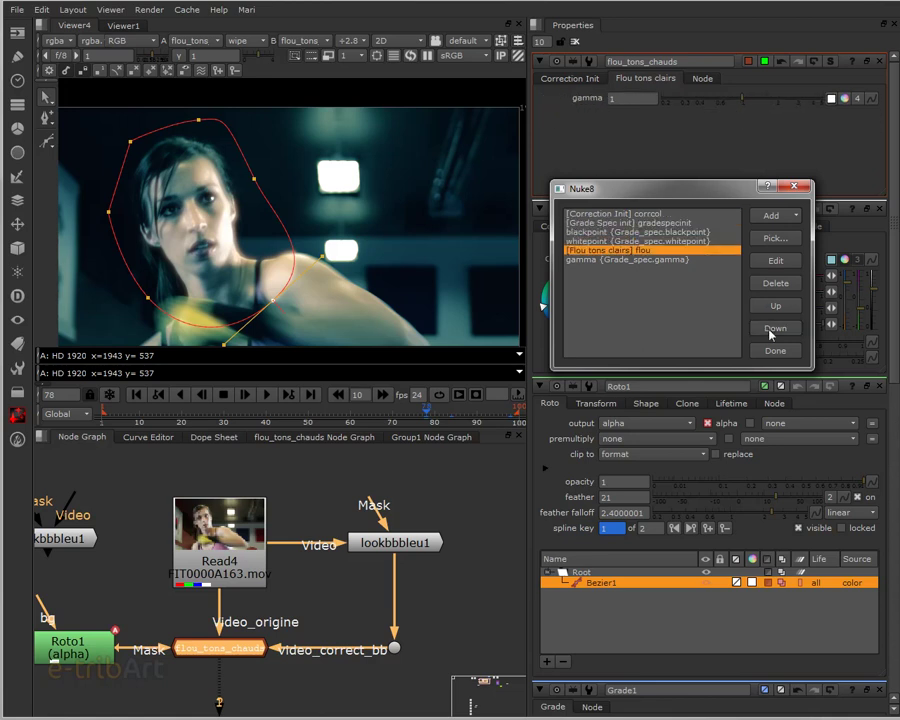
{"action": "left_click", "coordinate": [771, 330]}
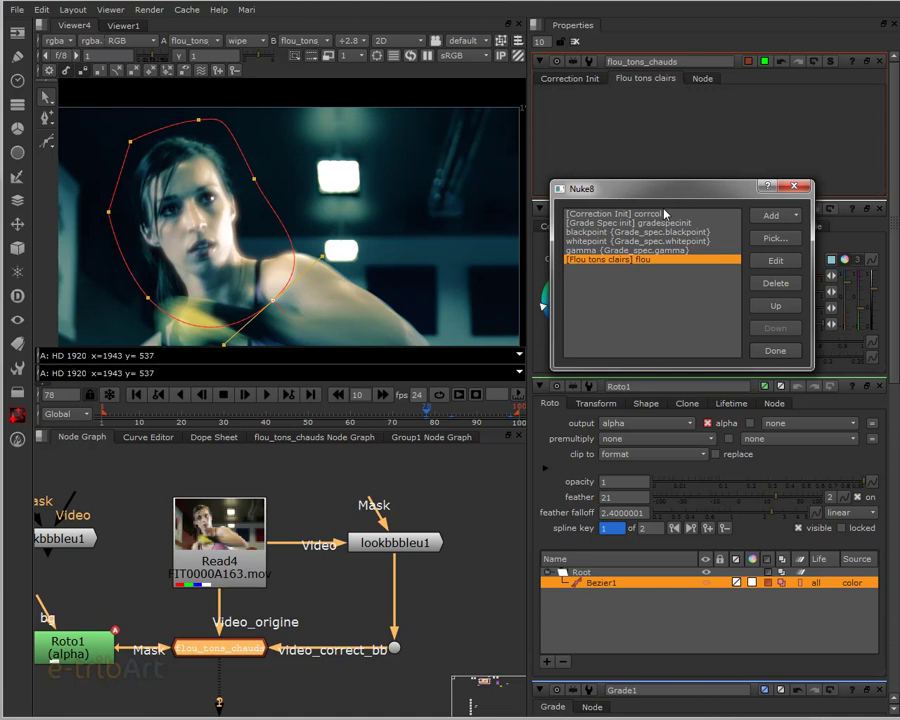
{"action": "left_click_drag", "start_coordinate": [673, 200], "coordinate": [680, 151]}
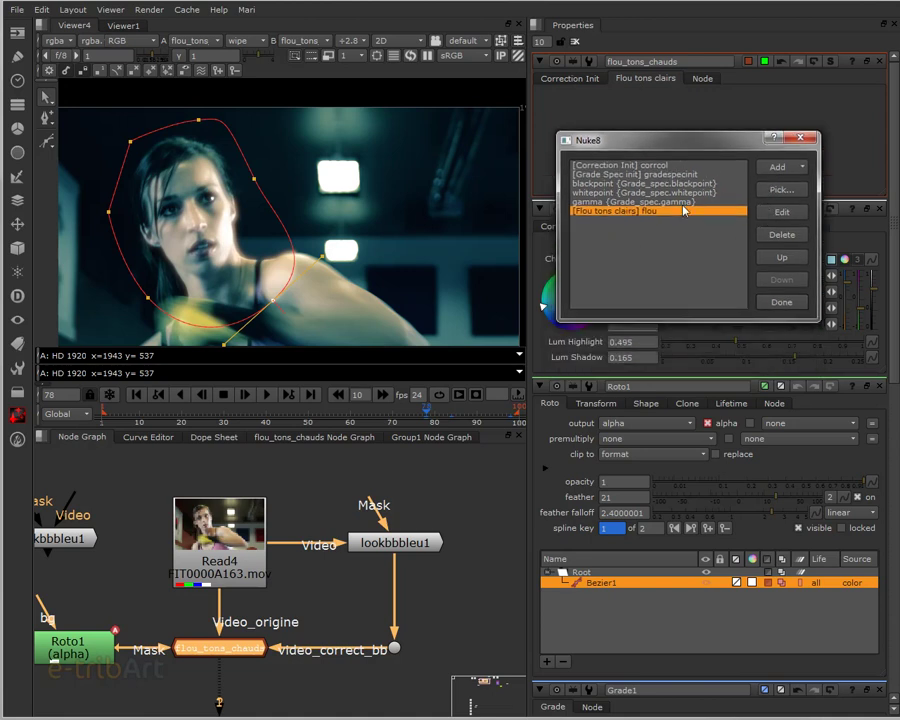
{"action": "left_click", "coordinate": [780, 306]}
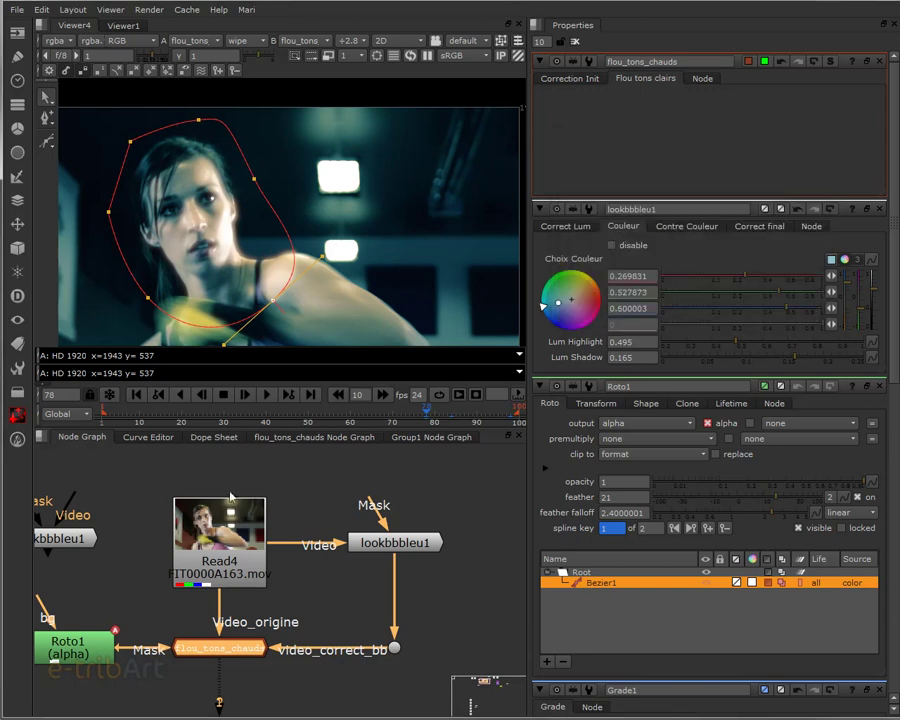
- Inspect the size parameter of the Blur1 node inside the flou_tons_chauds group
{"action": "left_click", "coordinate": [288, 441]}
{"action": "middle_click_drag", "start_coordinate": [421, 625], "coordinate": [386, 597]}
{"action": "left_click", "coordinate": [387, 598]}
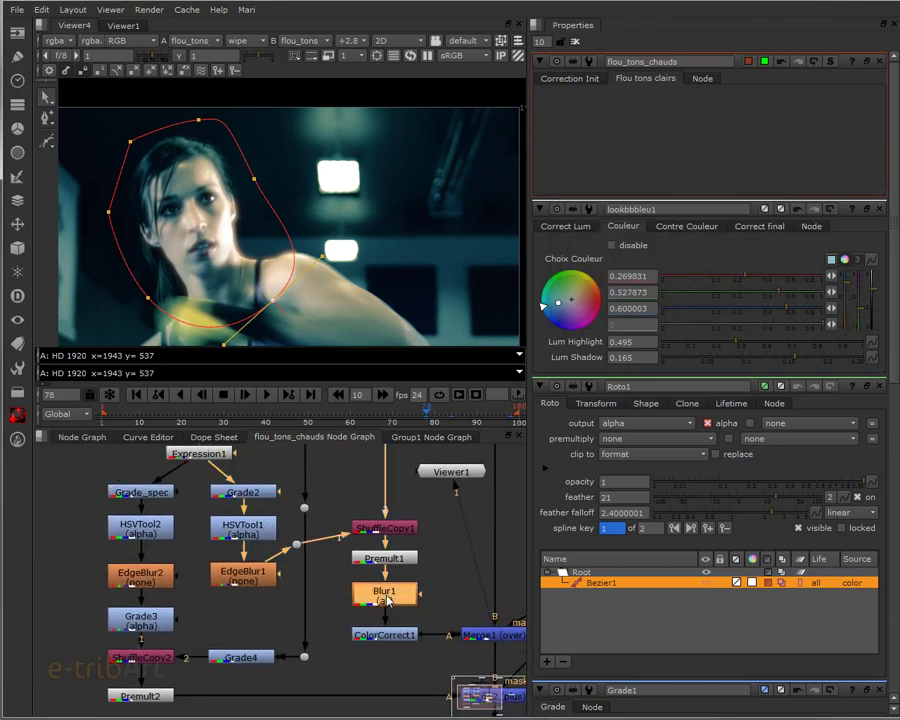
{"action": "double_click", "coordinate": [387, 598]}
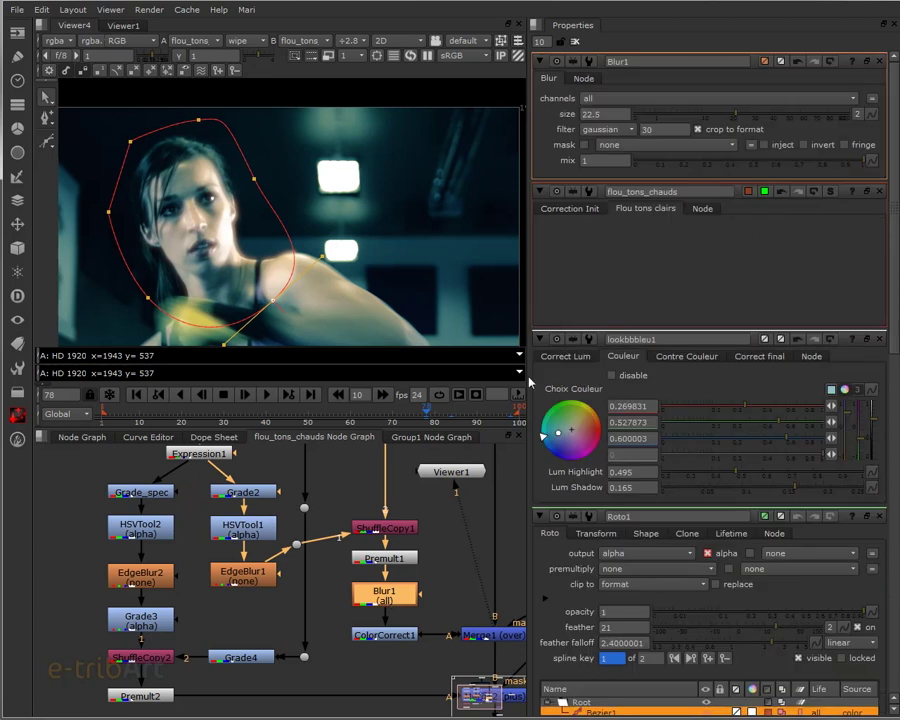
{"action": "double_click", "coordinate": [592, 115]}
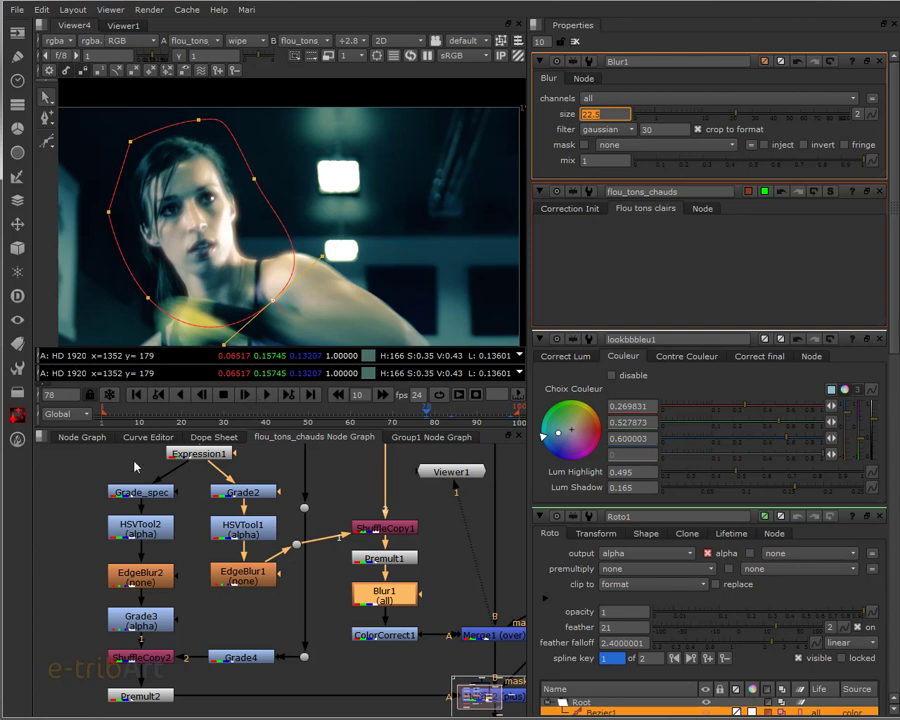
- Return to the main node graph, reopen the user knob manager of flou_tons_chauds and select the Flou tons clairs entry
{"action": "left_click", "coordinate": [72, 437]}
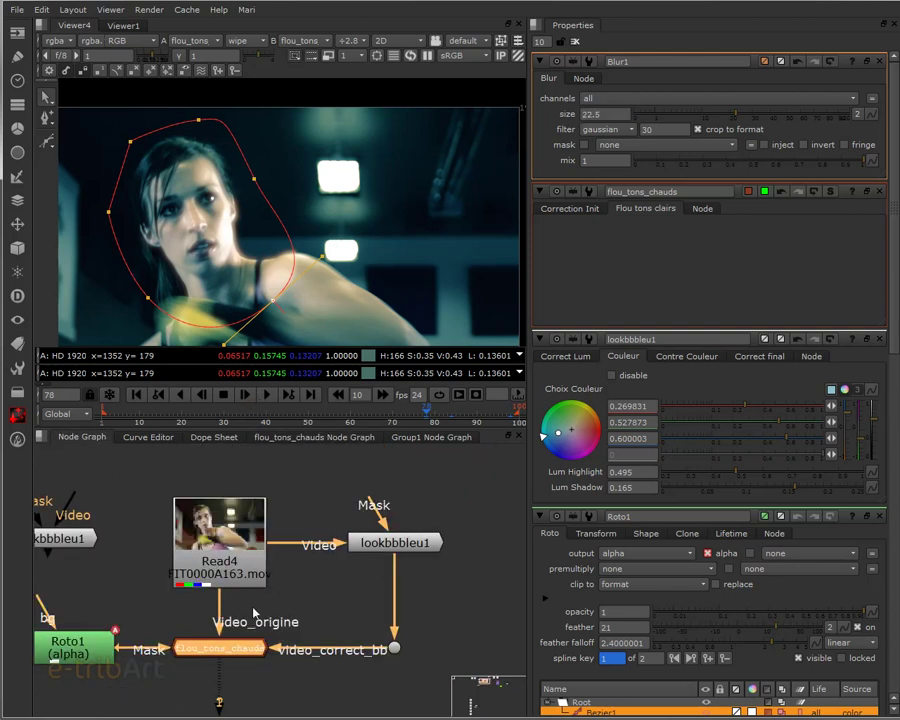
{"action": "double_click", "coordinate": [206, 652]}
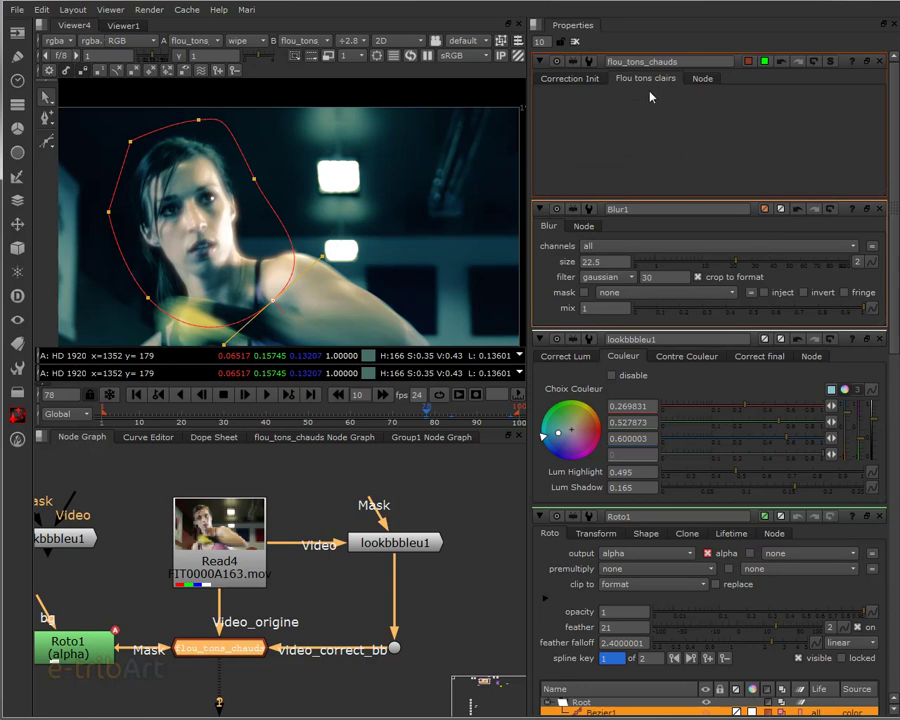
{"action": "right_click", "coordinate": [649, 124]}
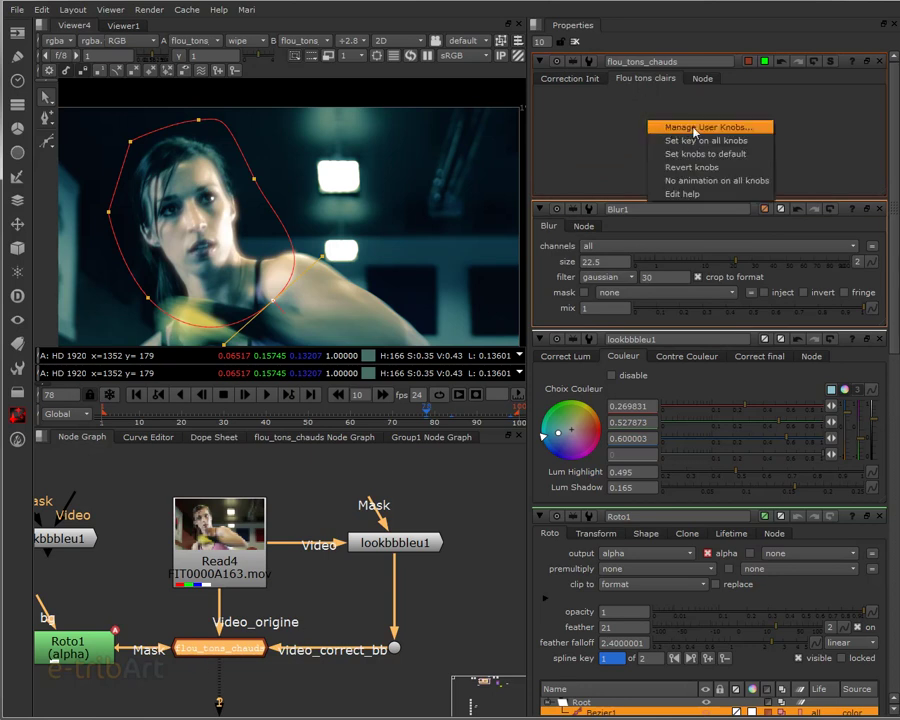
{"action": "left_click", "coordinate": [693, 128]}
{"action": "left_click_drag", "start_coordinate": [686, 42], "coordinate": [621, 114]}
{"action": "left_click", "coordinate": [584, 182]}
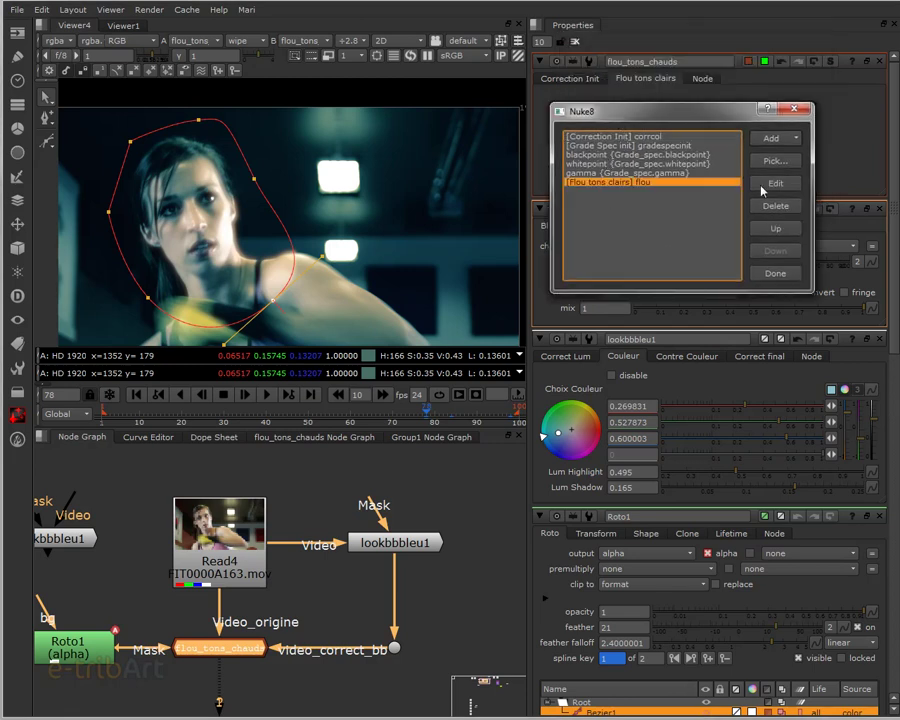
{"action": "left_click", "coordinate": [775, 138]}
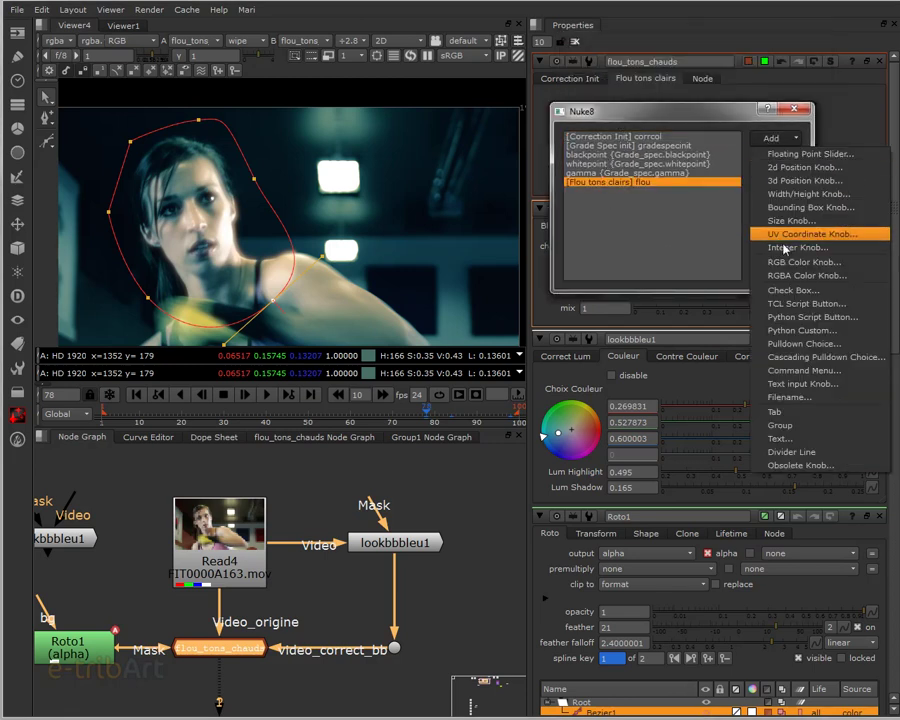
{"action": "left_click", "coordinate": [671, 241]}
- Pick the size knob of the internal Blur1 node to expose it under the Flou tons clairs tab and close the knob manager
{"action": "left_click", "coordinate": [775, 161]}
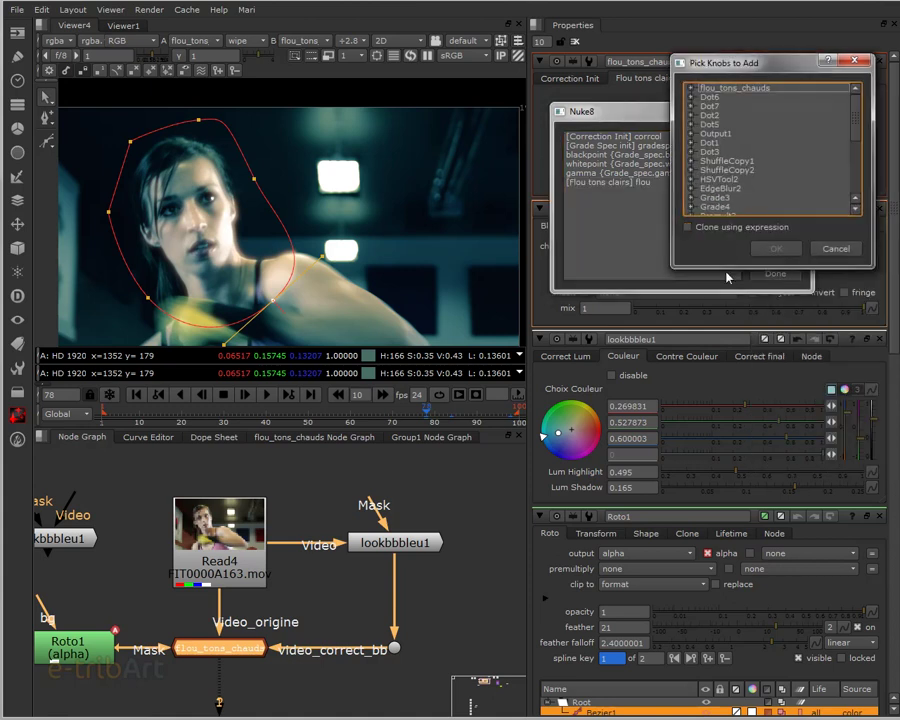
{"action": "left_click_drag", "start_coordinate": [727, 269], "coordinate": [725, 423]}
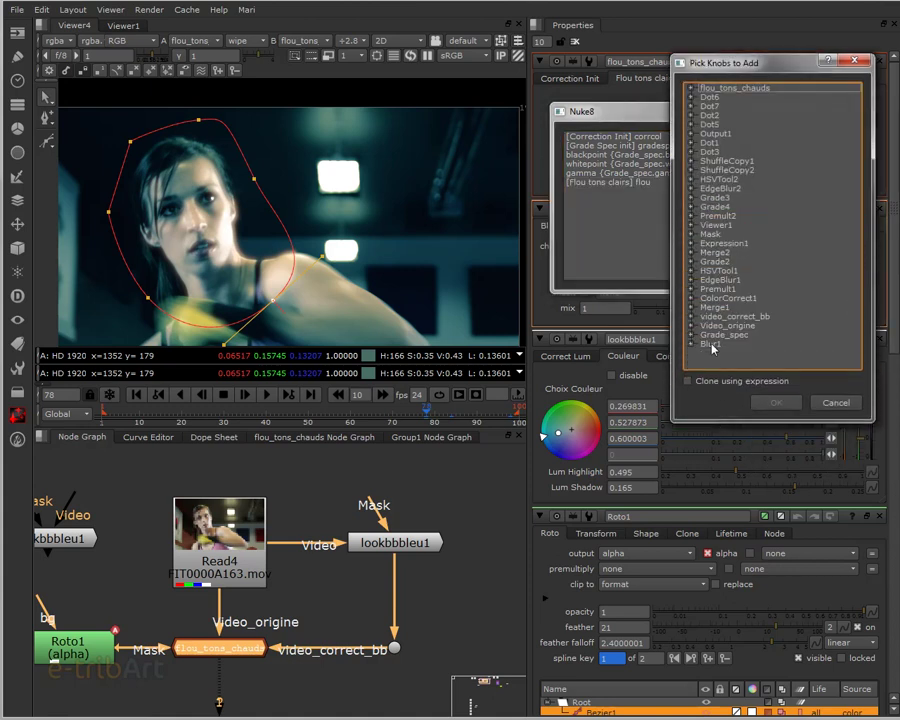
{"action": "double_click", "coordinate": [712, 345]}
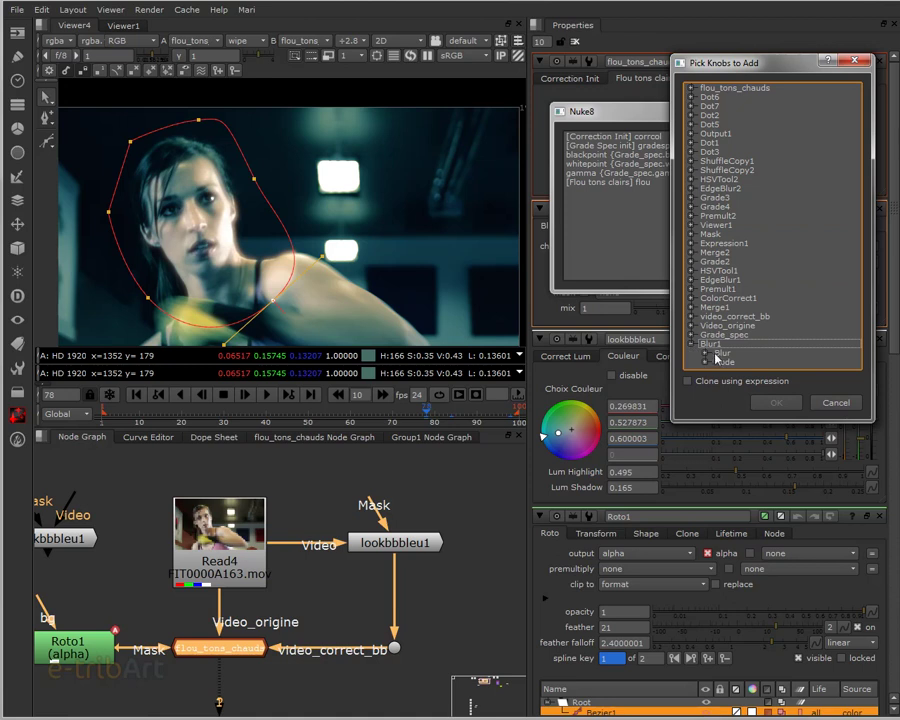
{"action": "double_click", "coordinate": [721, 354]}
{"action": "scroll", "coordinate": [735, 330], "scroll_direction": "down", "scroll_amount": 3}
{"action": "left_click", "coordinate": [740, 290]}
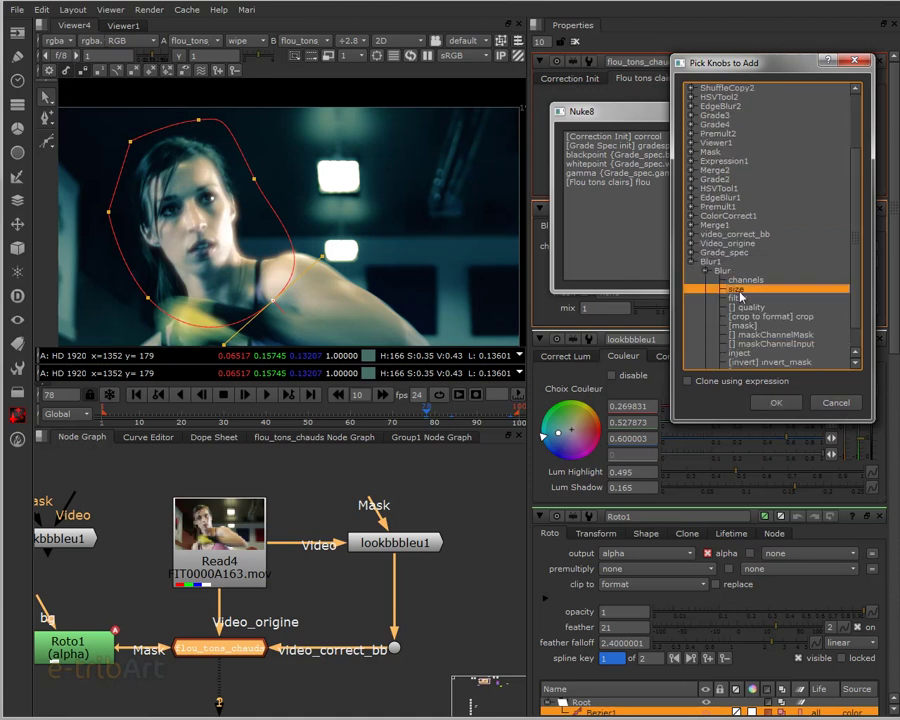
{"action": "left_click", "coordinate": [776, 402]}
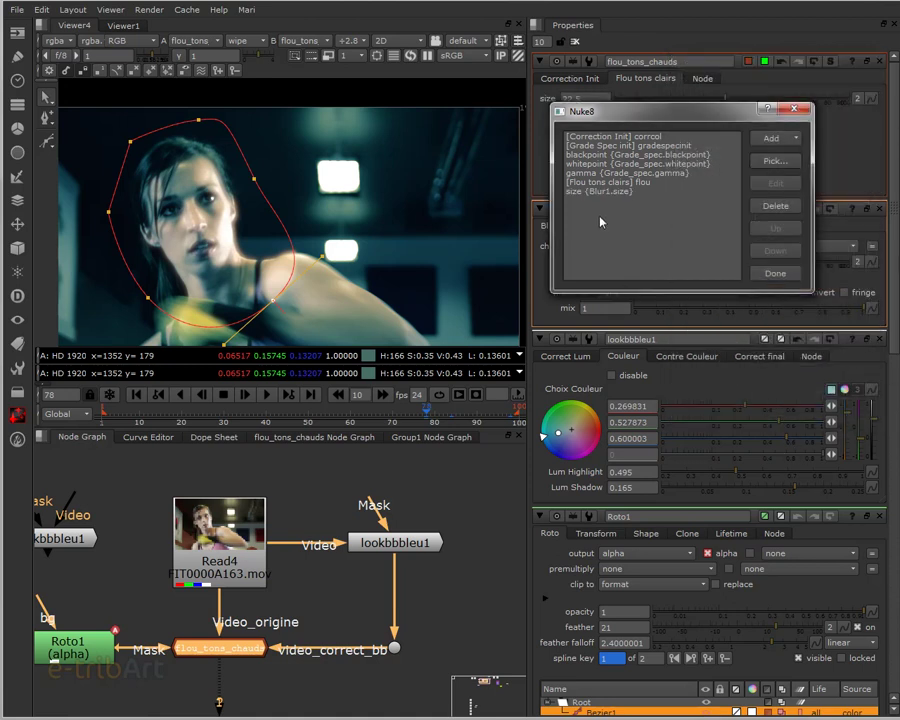
{"action": "left_click", "coordinate": [773, 273]}
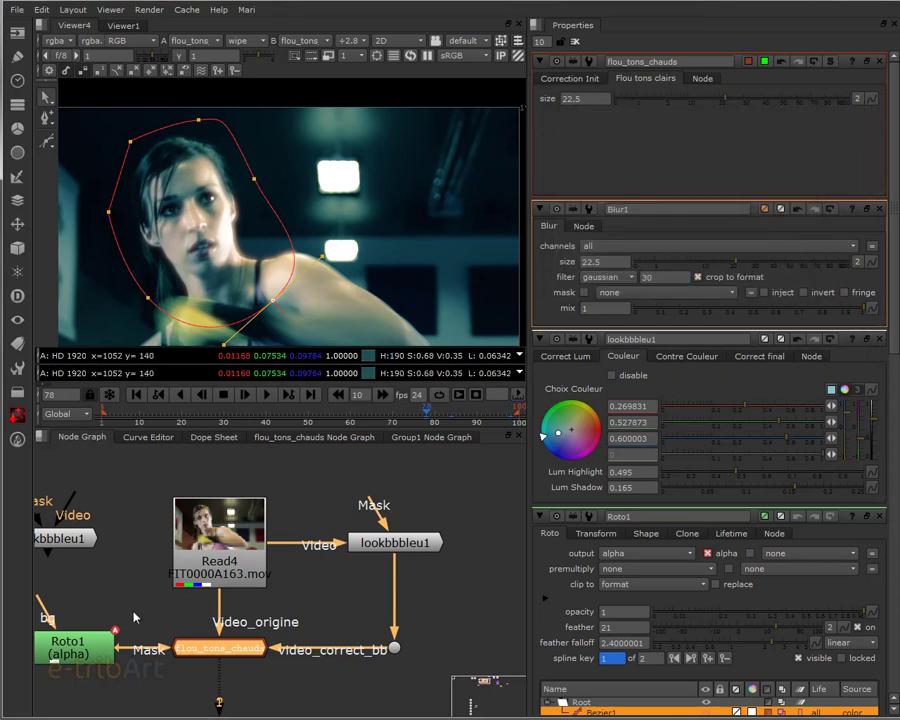
- Disconnect Roto1 from the Mask input of flou_tons_chauds and set the exposed blur size to 21
{"action": "left_click", "coordinate": [107, 652]}
{"action": "left_click_drag", "start_coordinate": [113, 649], "coordinate": [147, 633]}
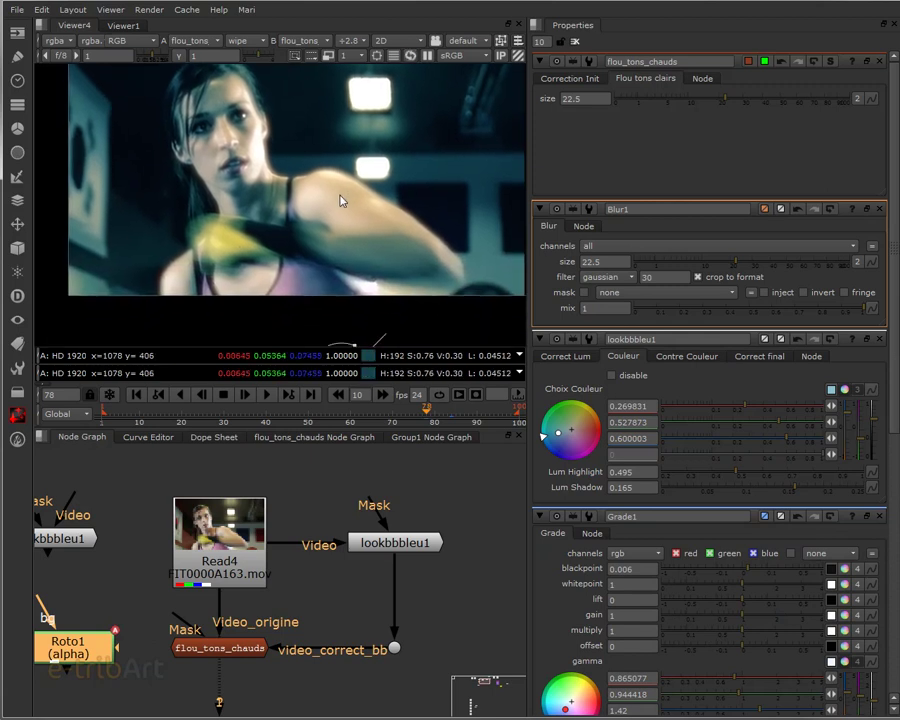
{"action": "mouse_move", "coordinate": [727, 102]}
{"action": "left_mouse_down"}
{"action": "mouse_move", "coordinate": [628, 114]}
{"action": "mouse_move", "coordinate": [838, 119]}
{"action": "mouse_move", "coordinate": [783, 115]}
{"action": "mouse_move", "coordinate": [811, 108]}
{"action": "mouse_move", "coordinate": [687, 114]}
{"action": "mouse_move", "coordinate": [720, 117]}
{"action": "mouse_move", "coordinate": [675, 124]}
{"action": "mouse_move", "coordinate": [725, 122]}
{"action": "left_mouse_up"}
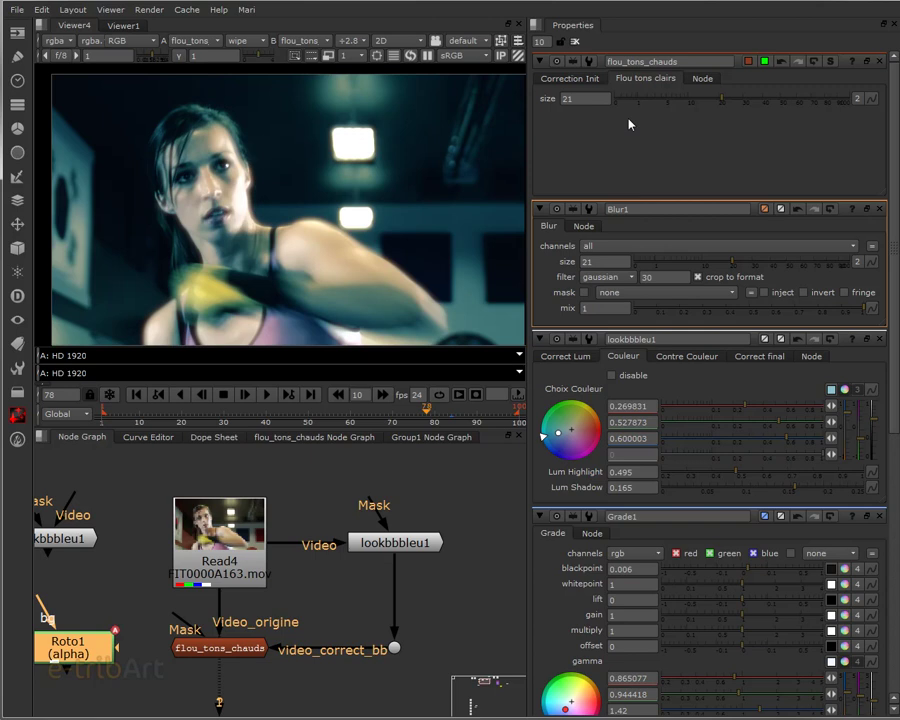
- Examine the knob types that can be added in the user knob manager of flou_tons_chauds
{"action": "right_click", "coordinate": [629, 124]}
{"action": "left_click", "coordinate": [672, 91]}
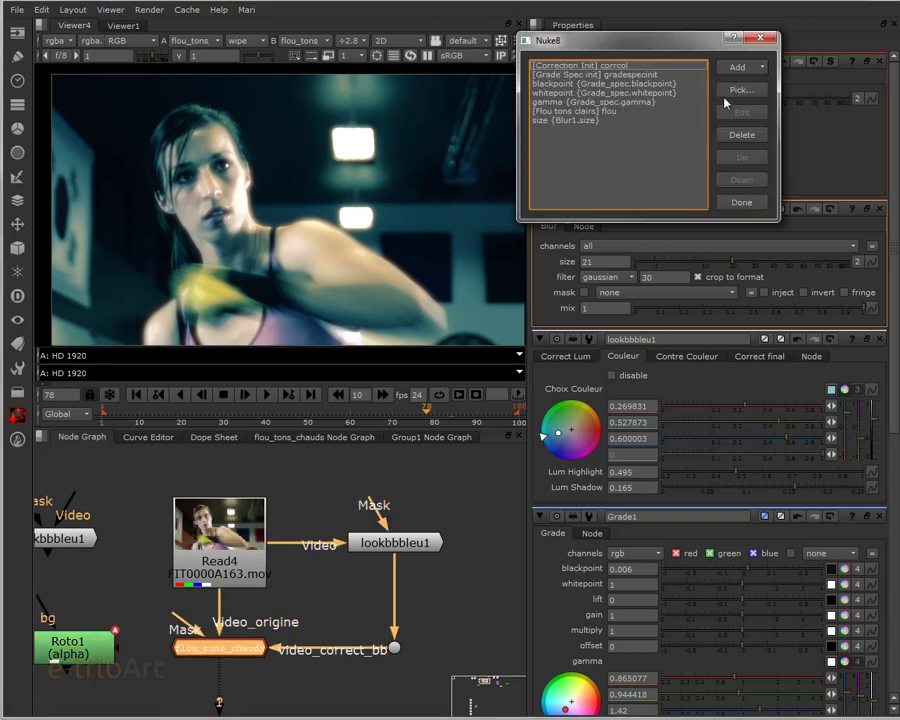
{"action": "left_click", "coordinate": [741, 67]}
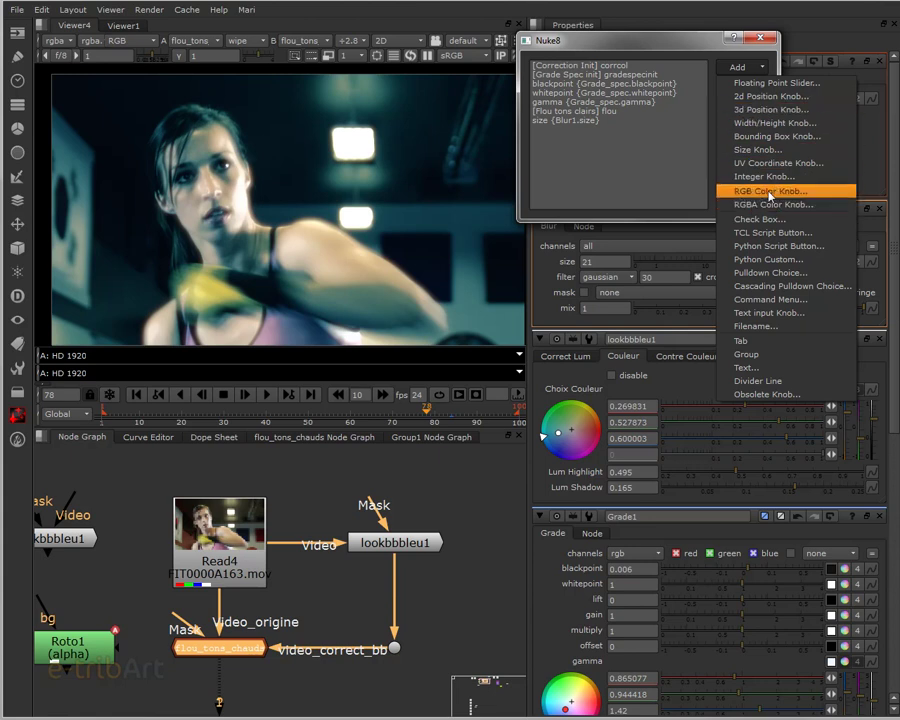
{"action": "left_click", "coordinate": [665, 49]}
{"action": "left_click_drag", "start_coordinate": [665, 49], "coordinate": [715, 168]}
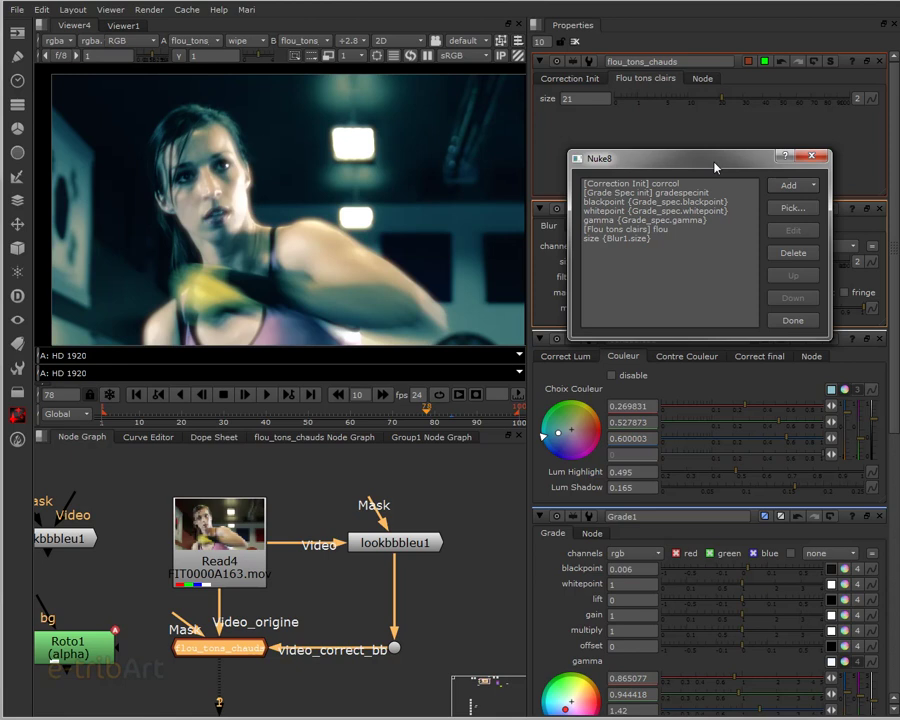
{"action": "left_click_drag", "start_coordinate": [715, 168], "coordinate": [697, 156]}
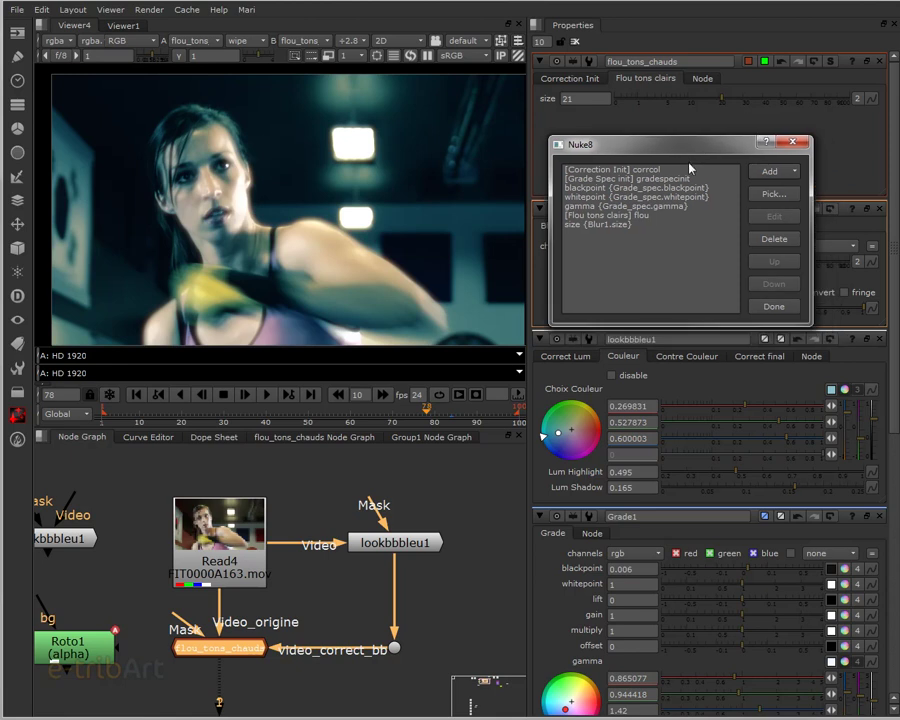
{"action": "left_click", "coordinate": [773, 306]}
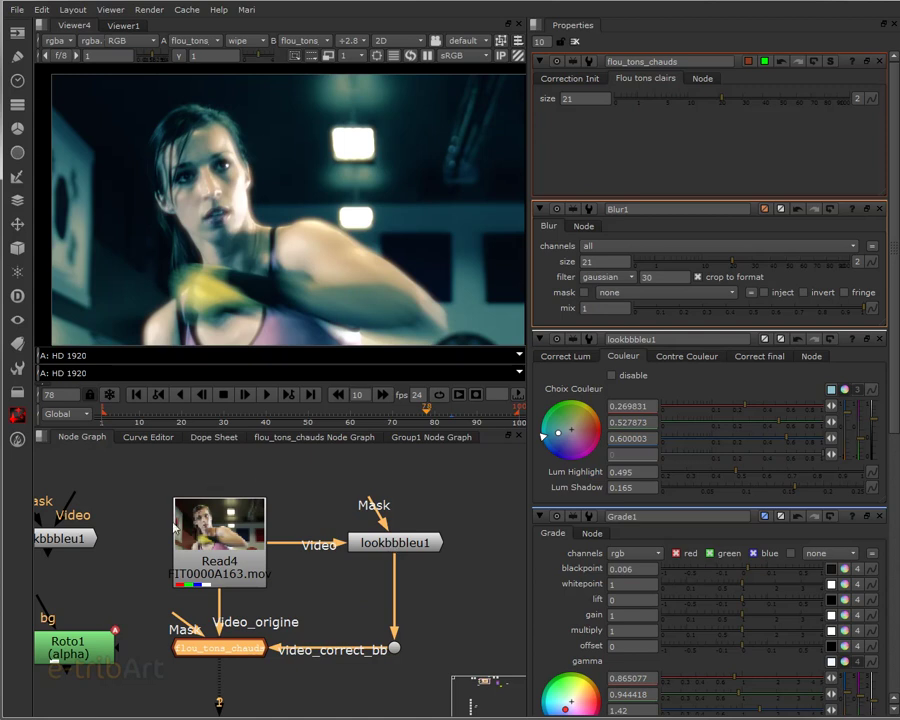
- Review the gizmo export option of flou_tons_chauds and locate lookbbbleu under L in the list of all plugins
{"action": "middle_click_drag", "start_coordinate": [321, 620], "coordinate": [381, 596]}
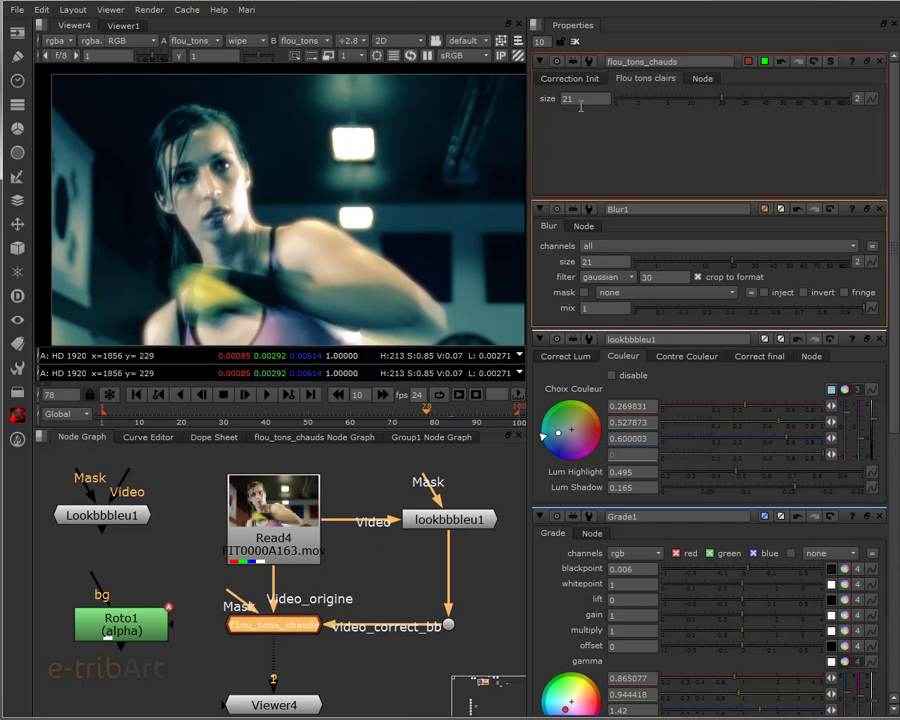
{"action": "left_click", "coordinate": [701, 79]}
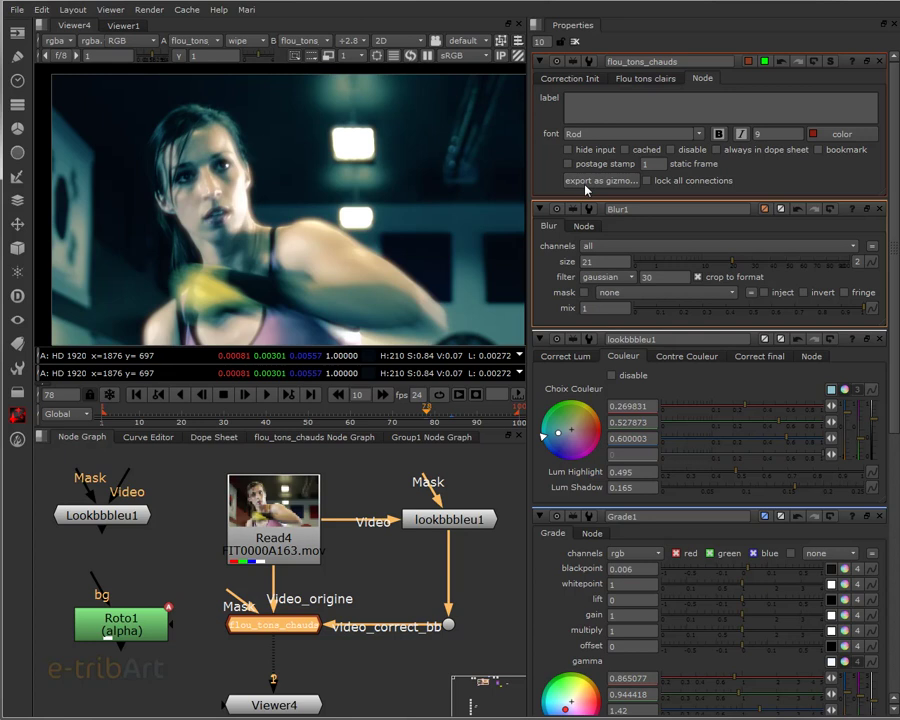
{"action": "left_click", "coordinate": [18, 393]}
{"action": "mouse_move", "coordinate": [117, 652]}
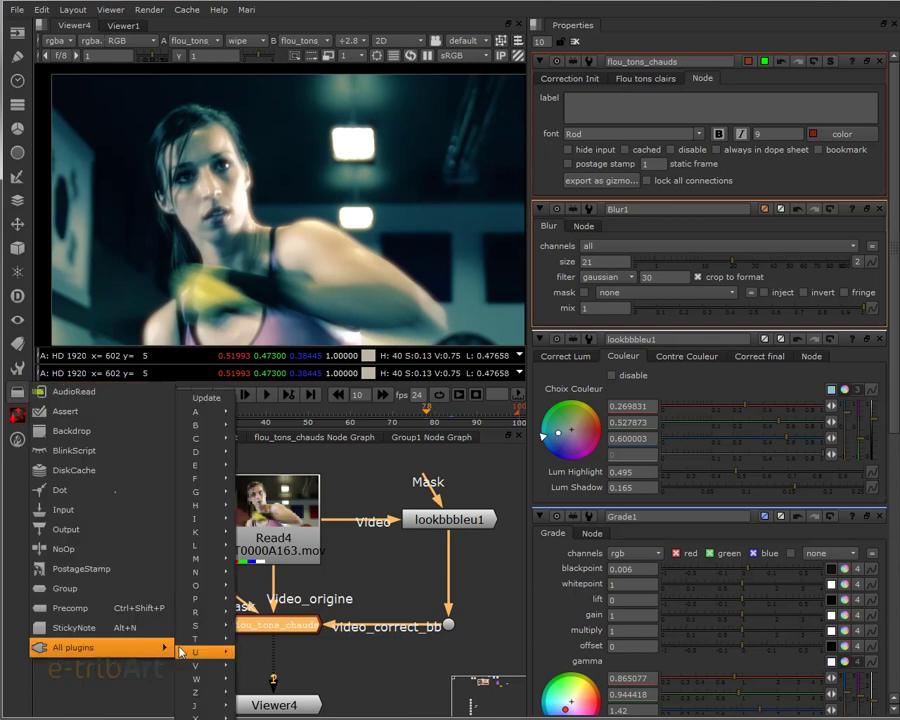
{"action": "mouse_move", "coordinate": [205, 558]}
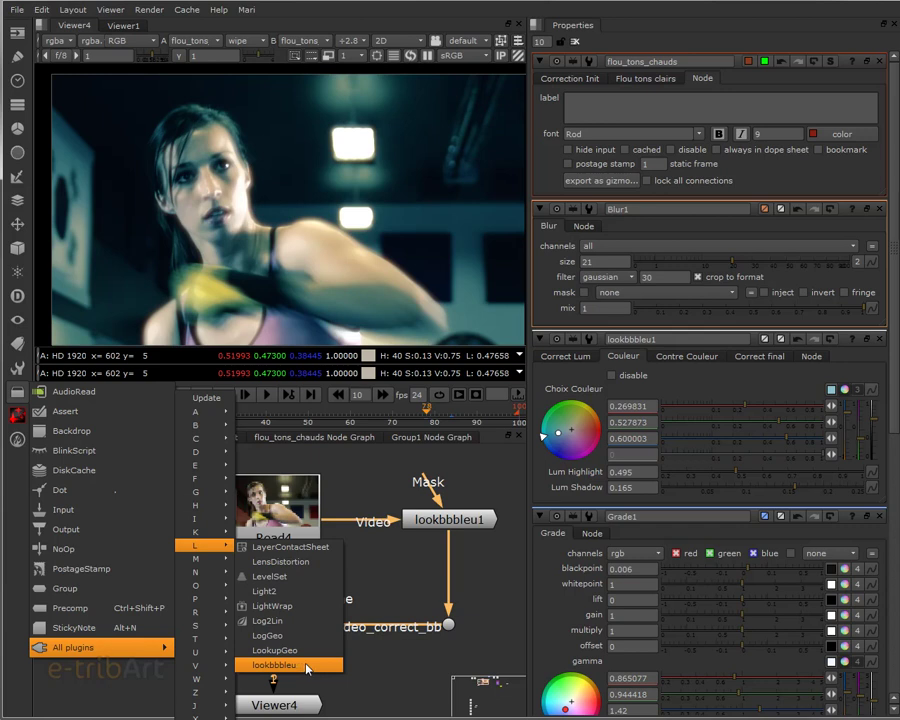
{"action": "left_click", "coordinate": [300, 666]}
{"action": "left_click", "coordinate": [300, 627]}
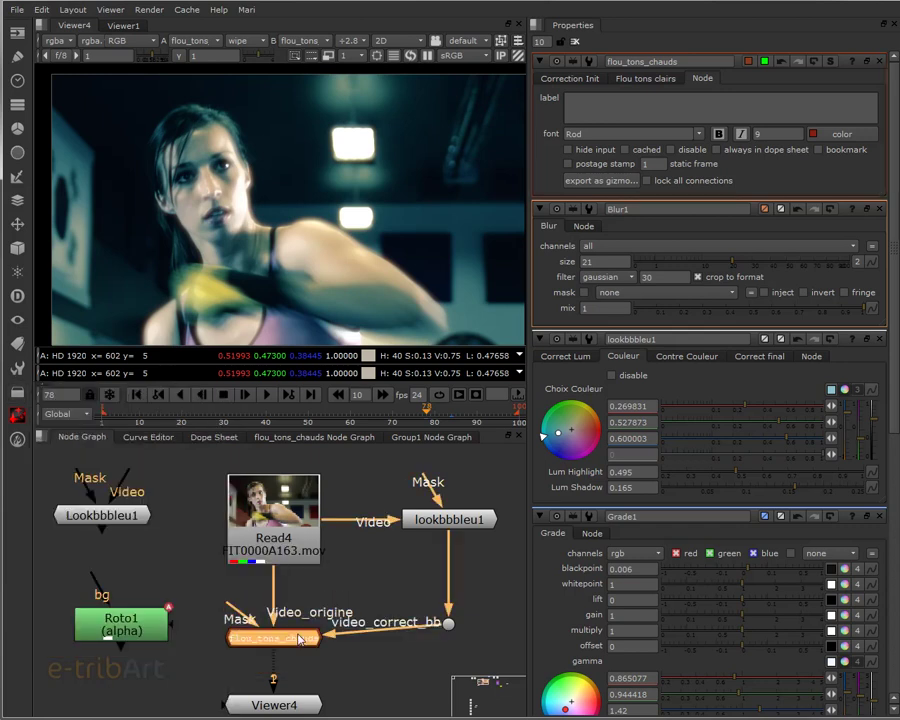
{"action": "left_click", "coordinate": [301, 533]}
{"action": "left_click_drag", "start_coordinate": [300, 533], "coordinate": [302, 540]}
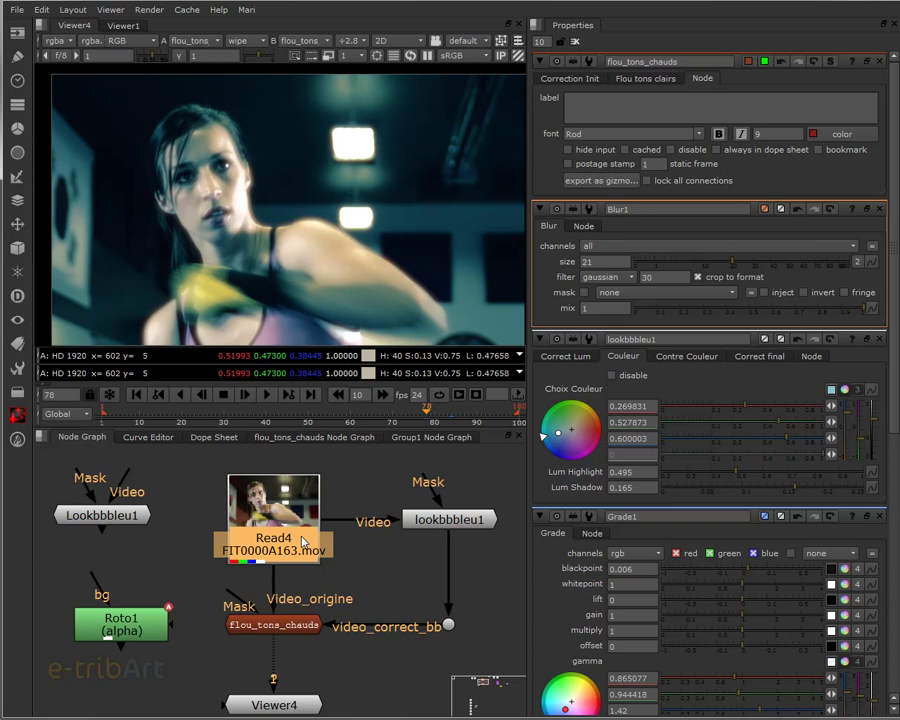
{"action": "left_click", "coordinate": [463, 523]}
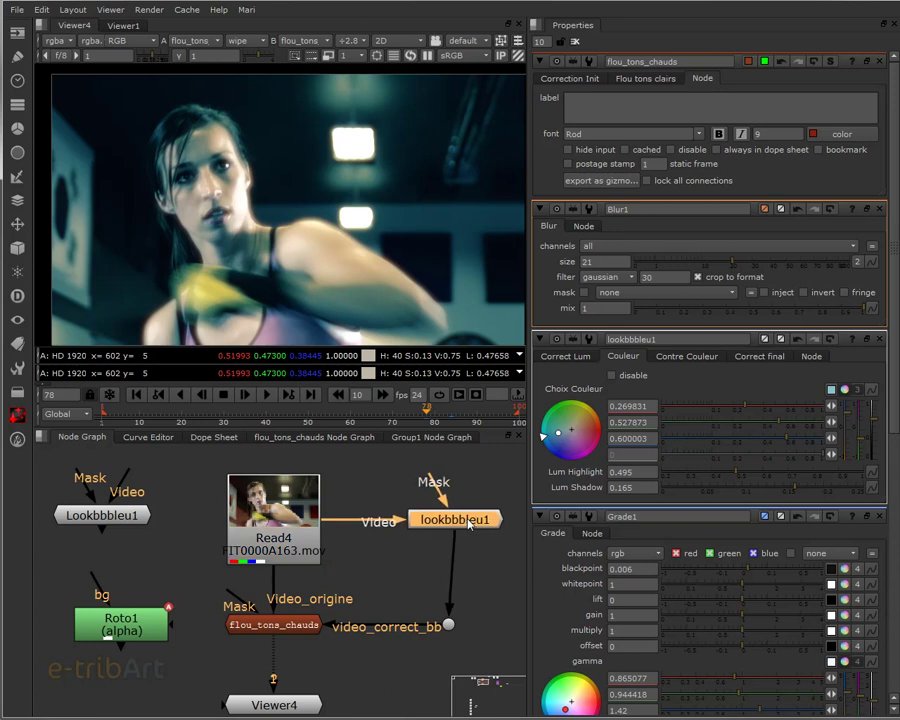